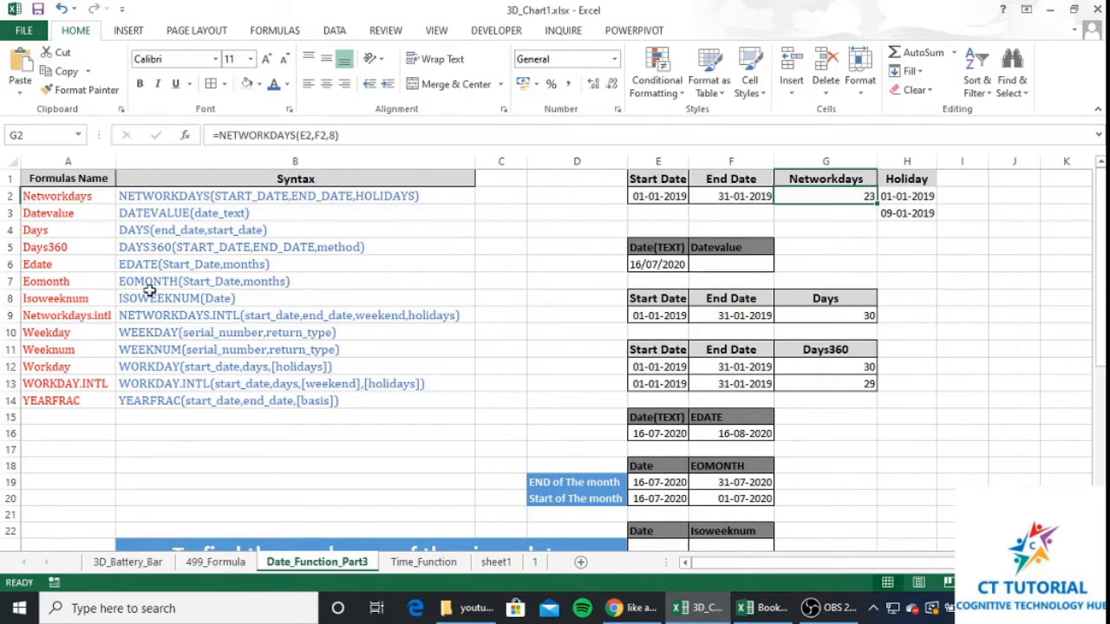
click(64, 208)
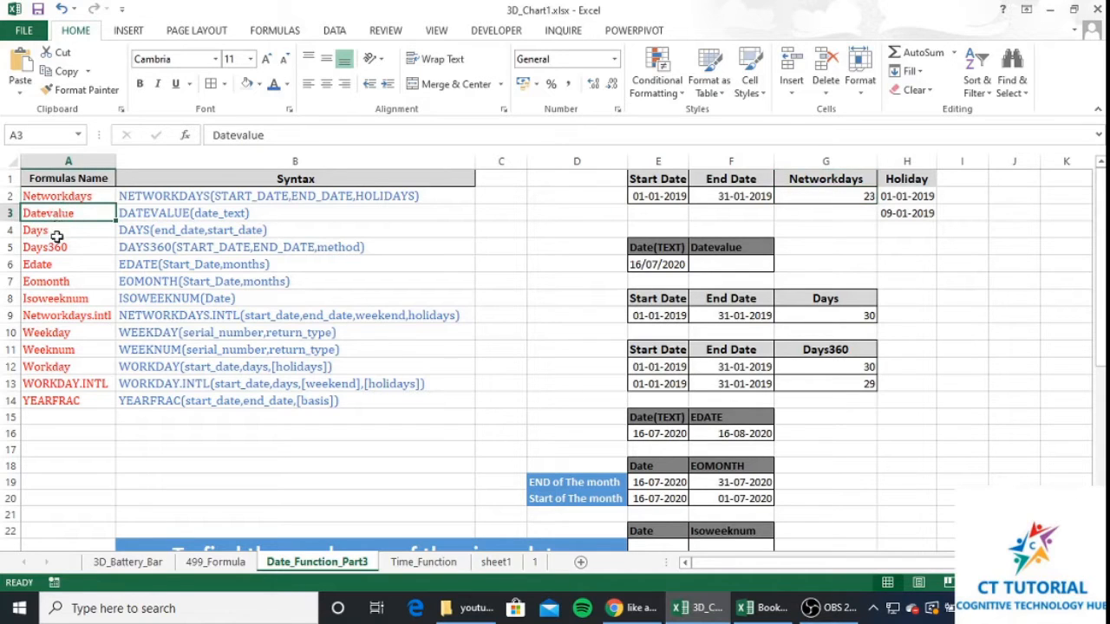
click(56, 235)
click(64, 262)
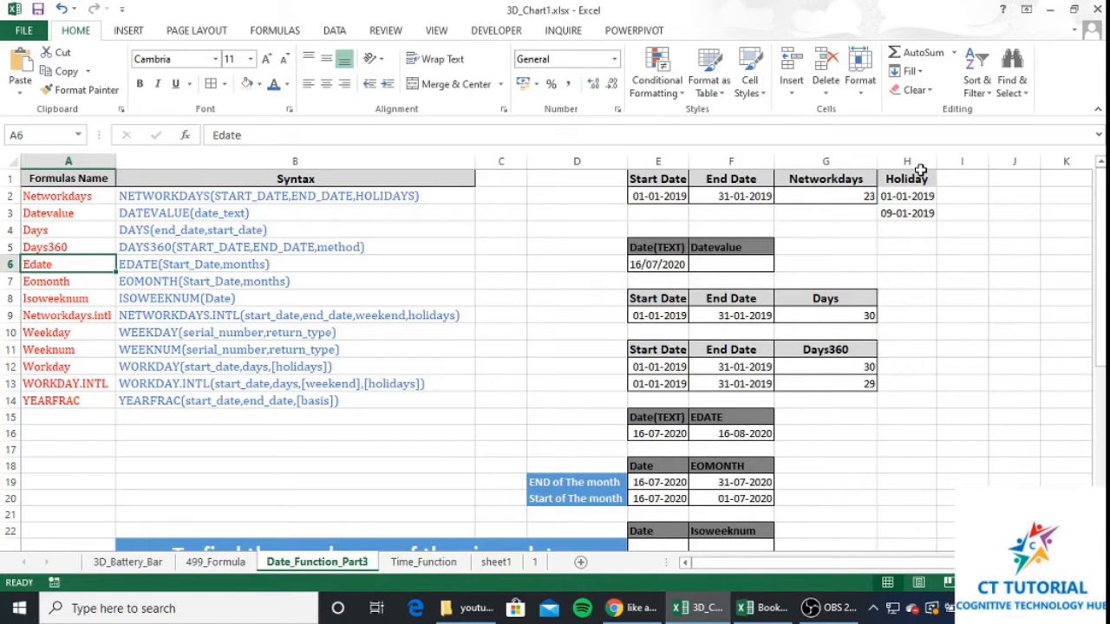
Step: Start a NETWORKDAYS formula in G2 with E2 as the start date and F2 as the end date
click(840, 198)
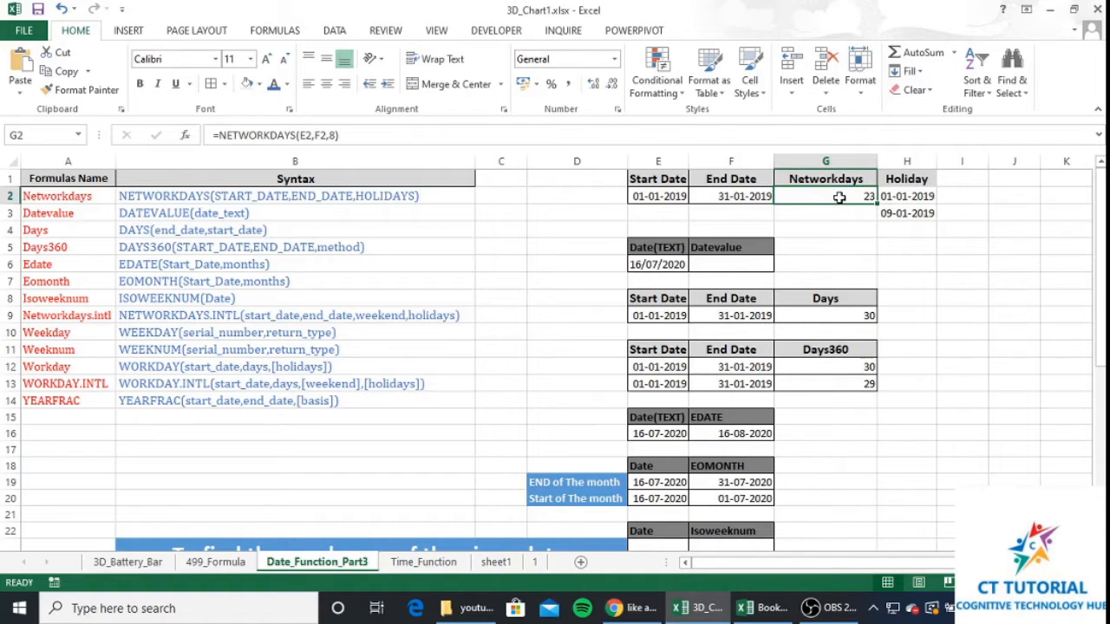
text(=)
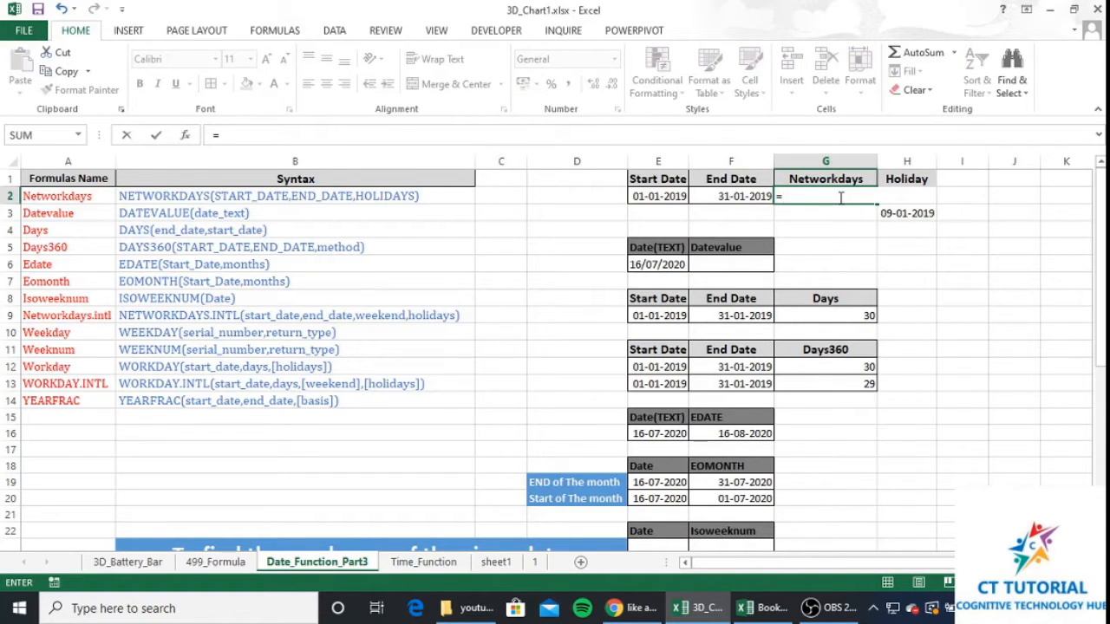
text(net)
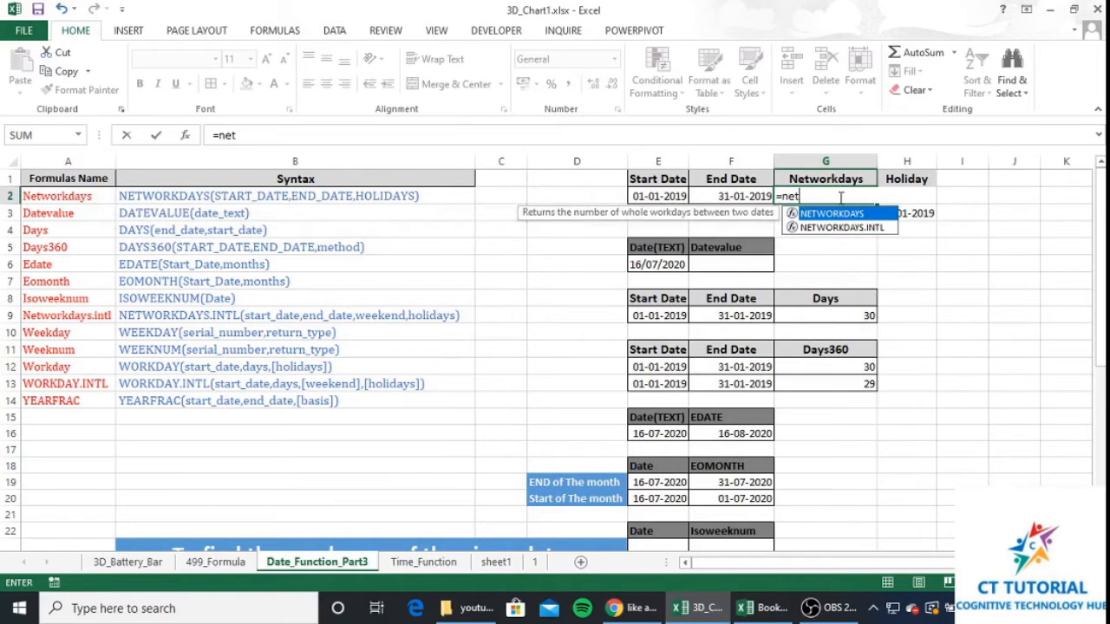
key(Tab)
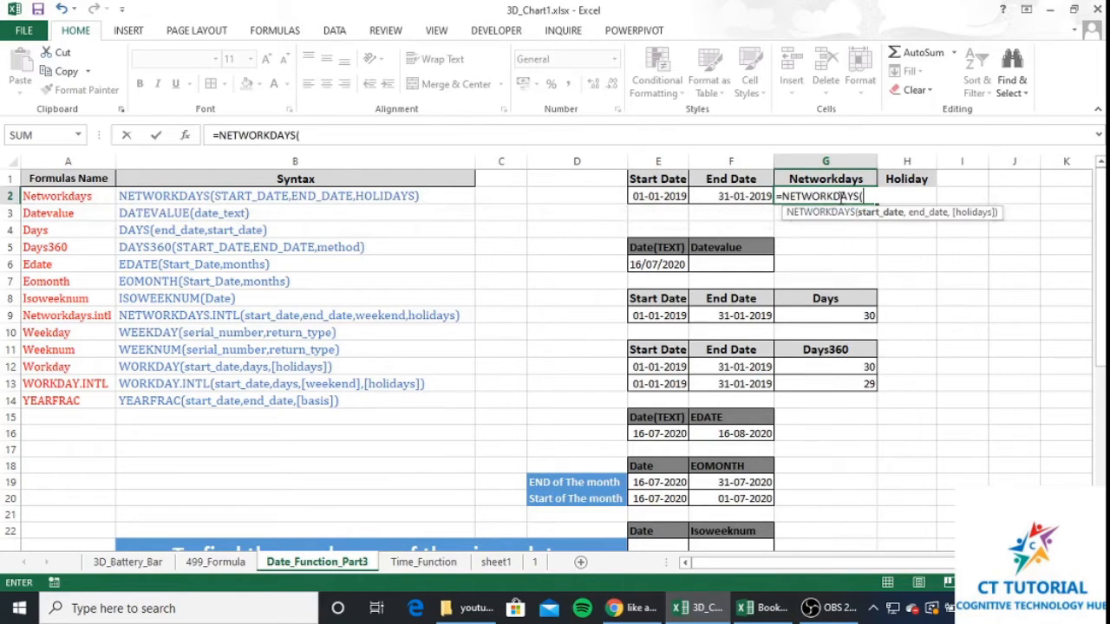
key(Left)
key(Left)
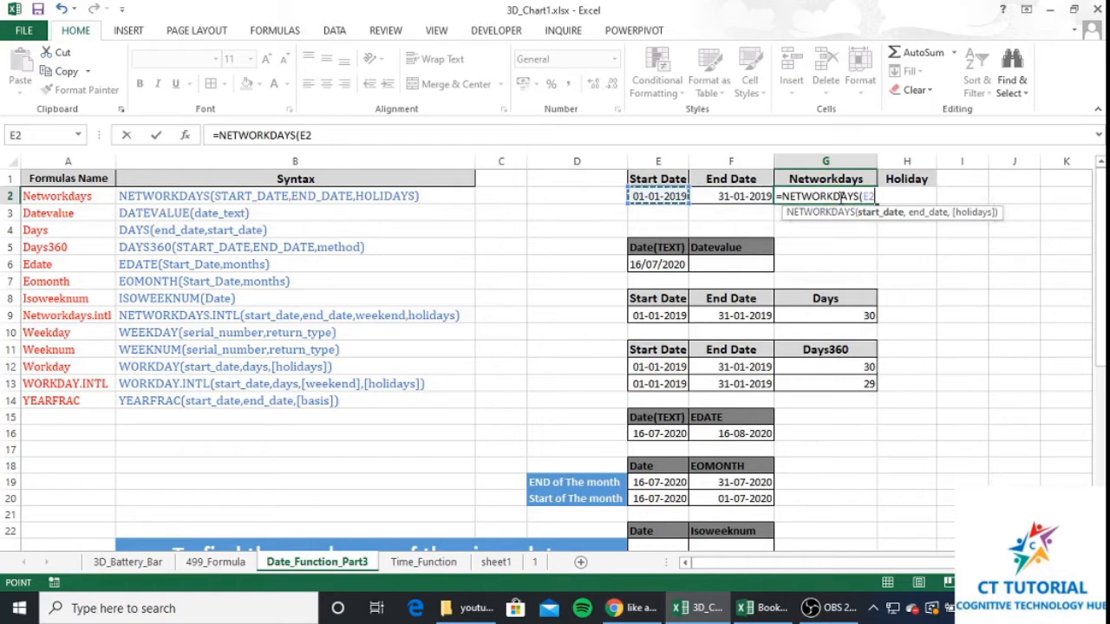
text(,)
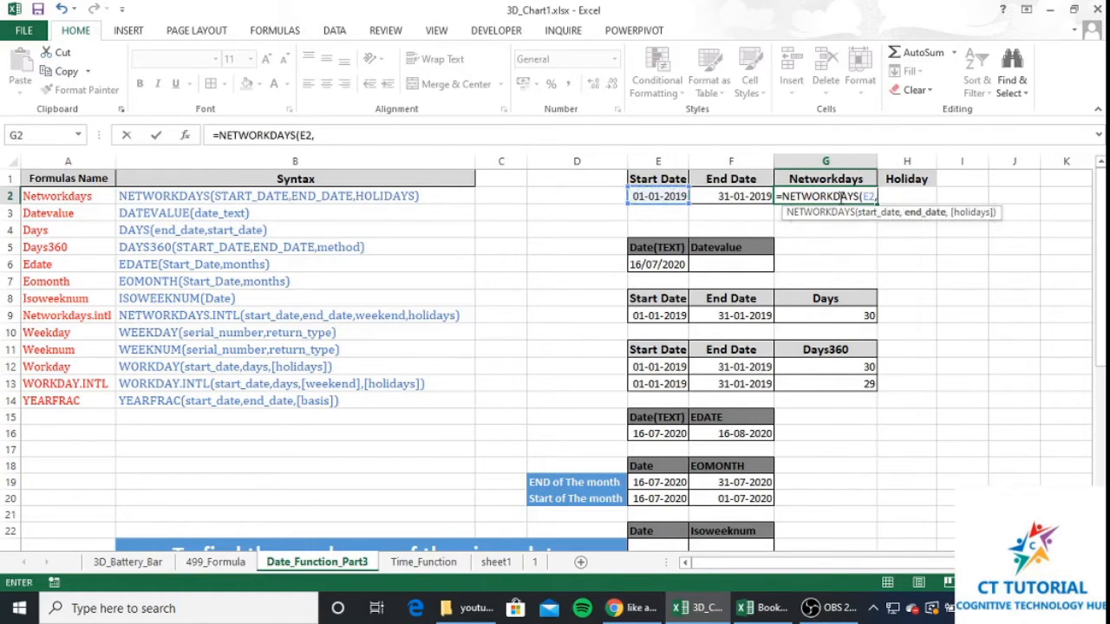
key(Left)
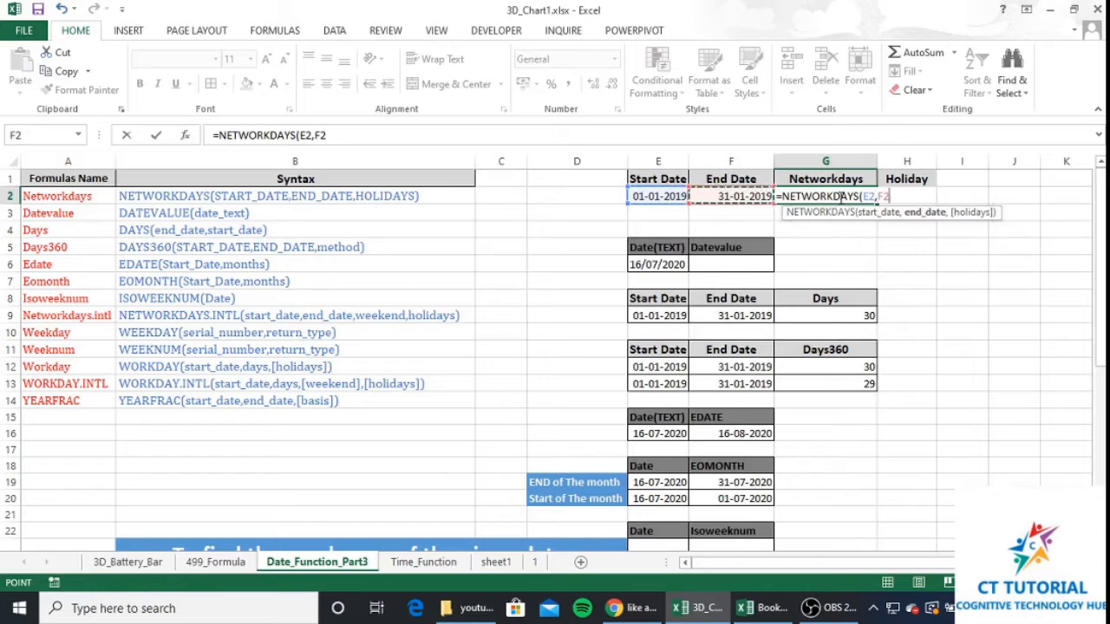
text(,)
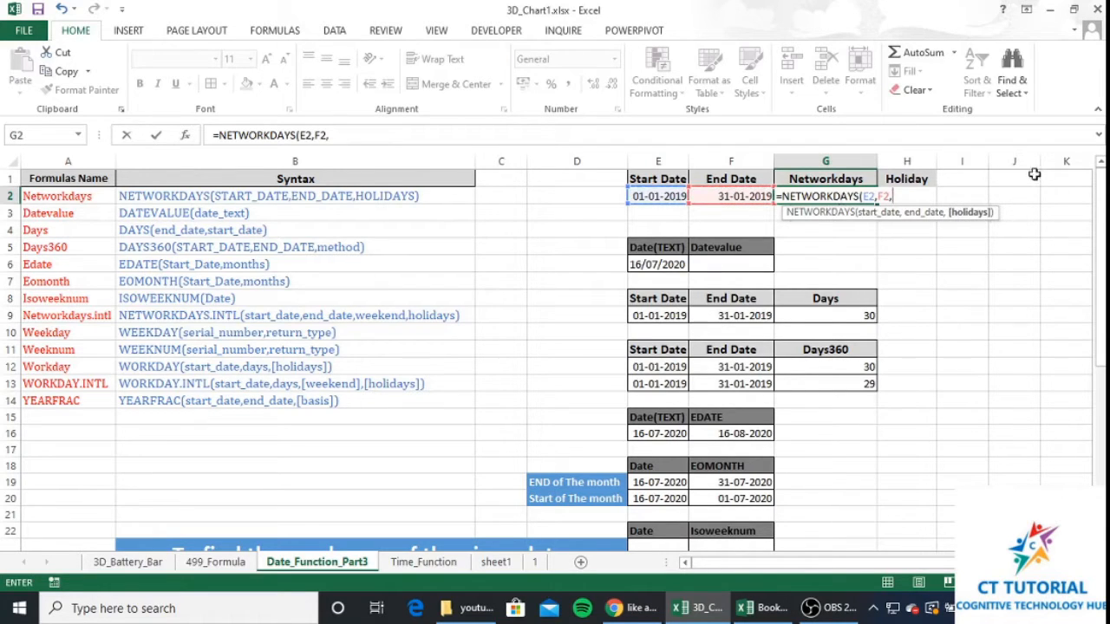
Step: Supply H2:H3 as the holidays argument and complete the NETWORKDAYS formula in G2
click(945, 193)
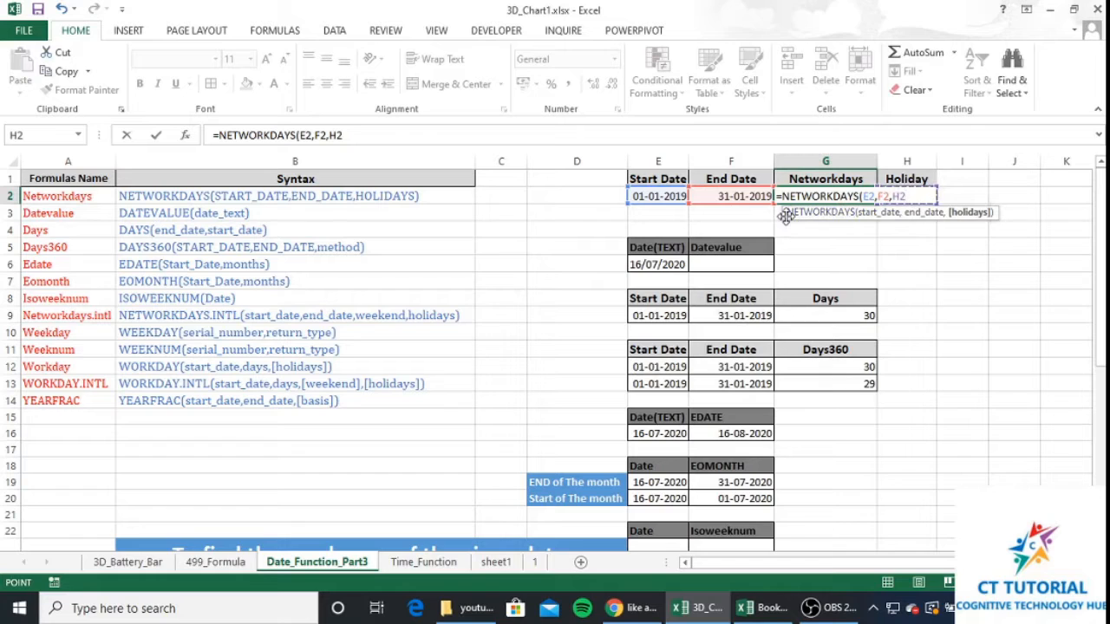
drag(785, 216, 666, 230)
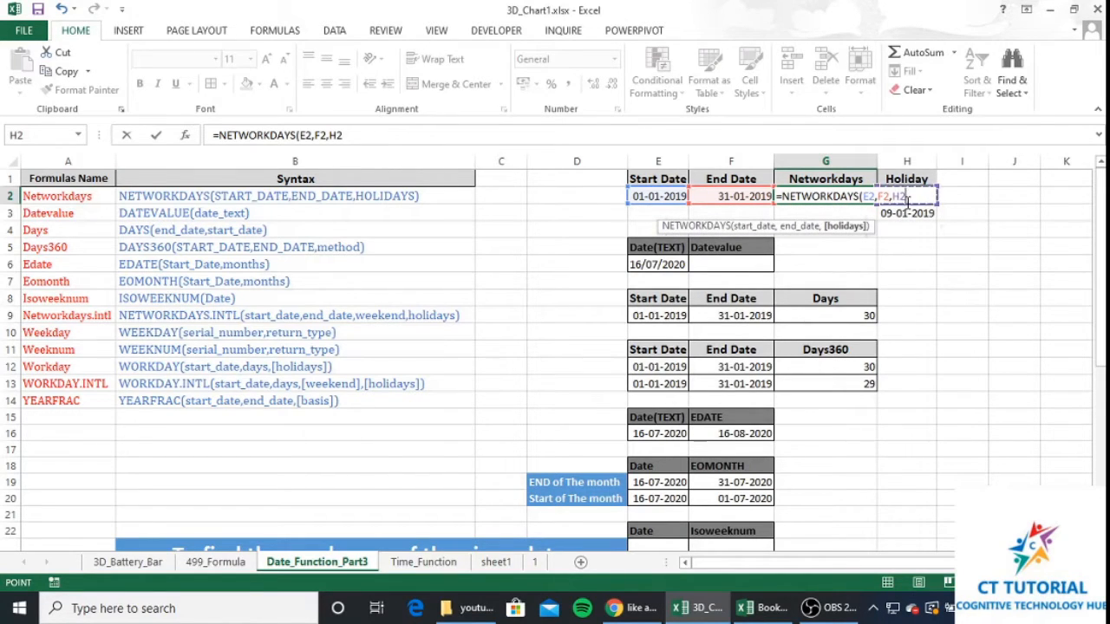
drag(909, 211, 909, 197)
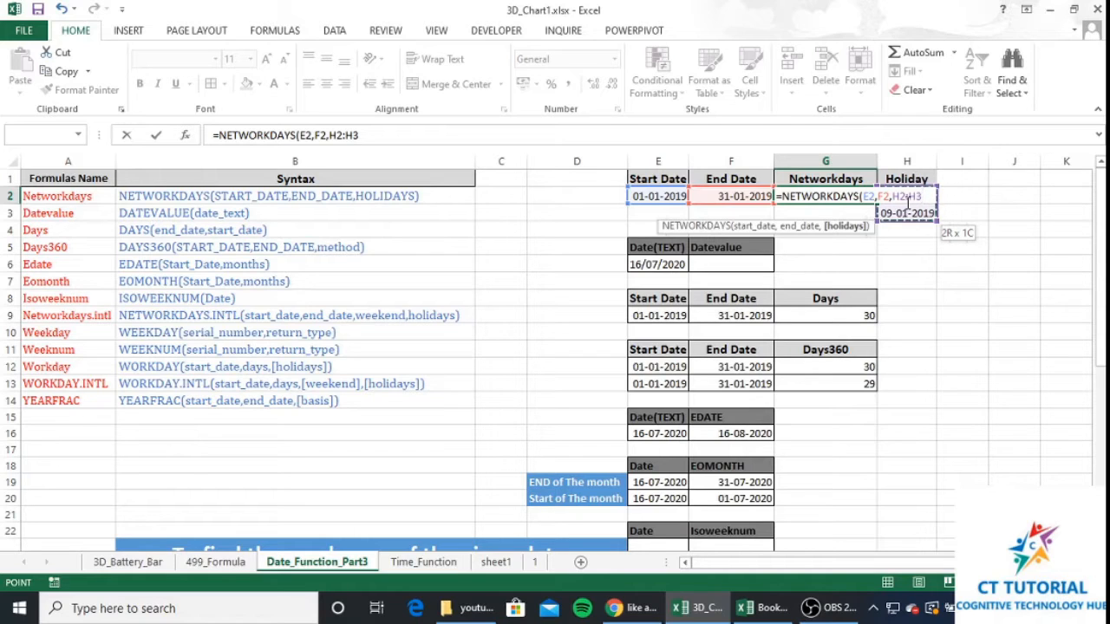
text())
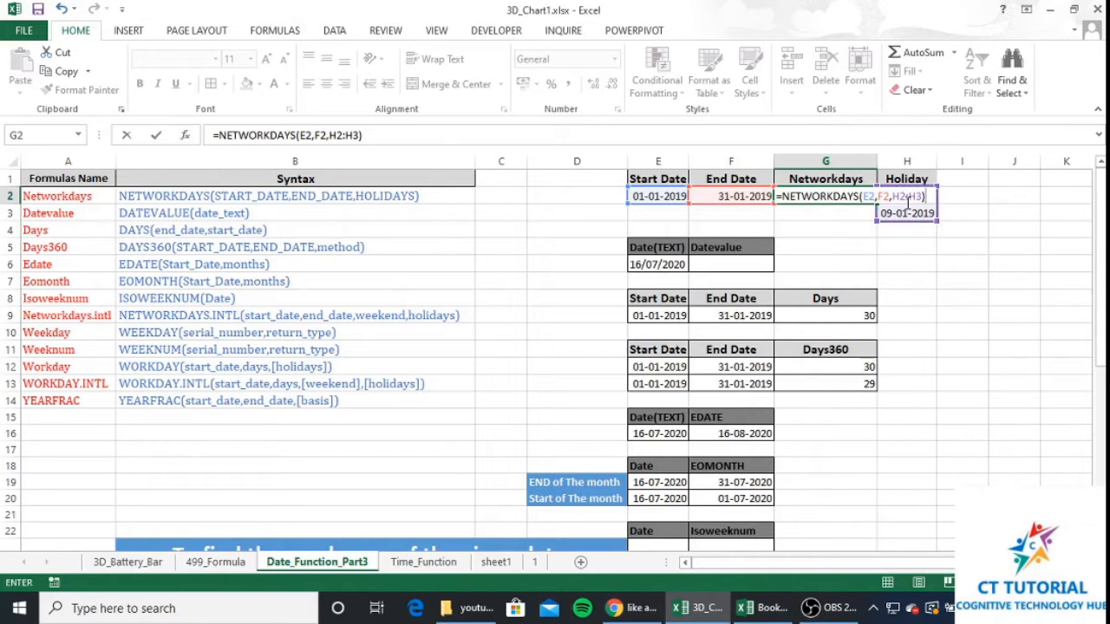
key(Return)
key(Up)
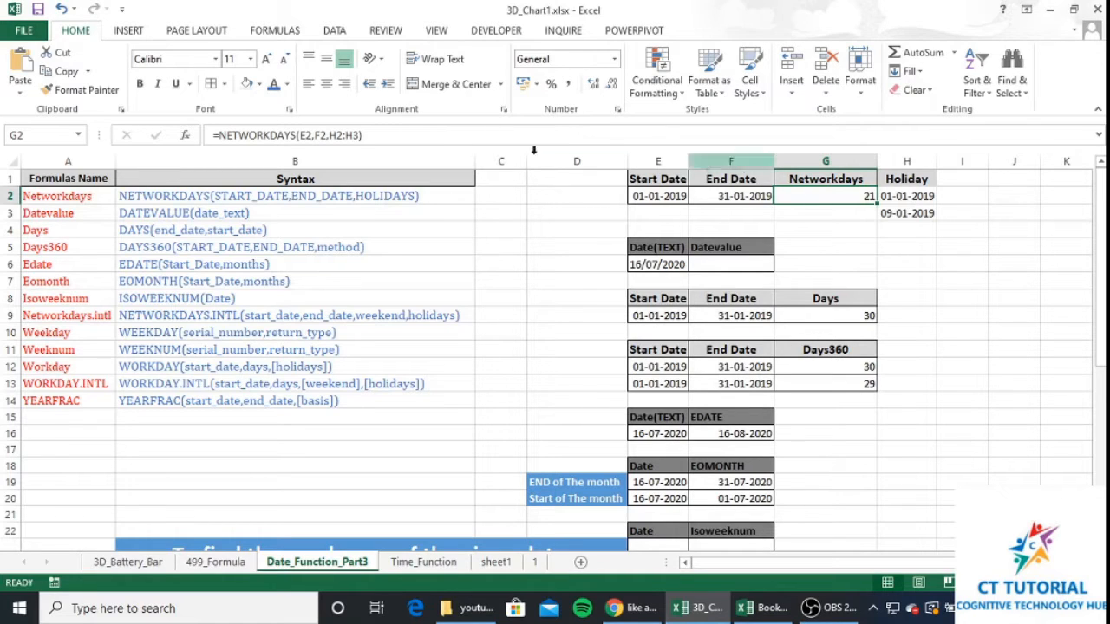
Step: Remove the holidays argument from the formula in G2, leaving =NETWORKDAYS(E2,F2)
drag(326, 135, 359, 135)
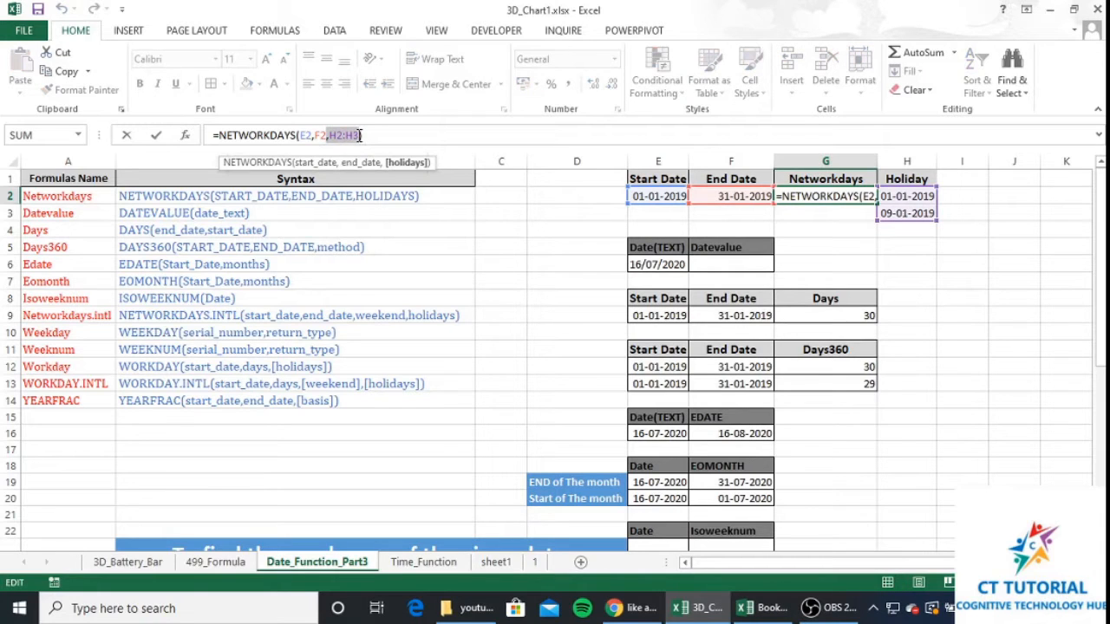
text())
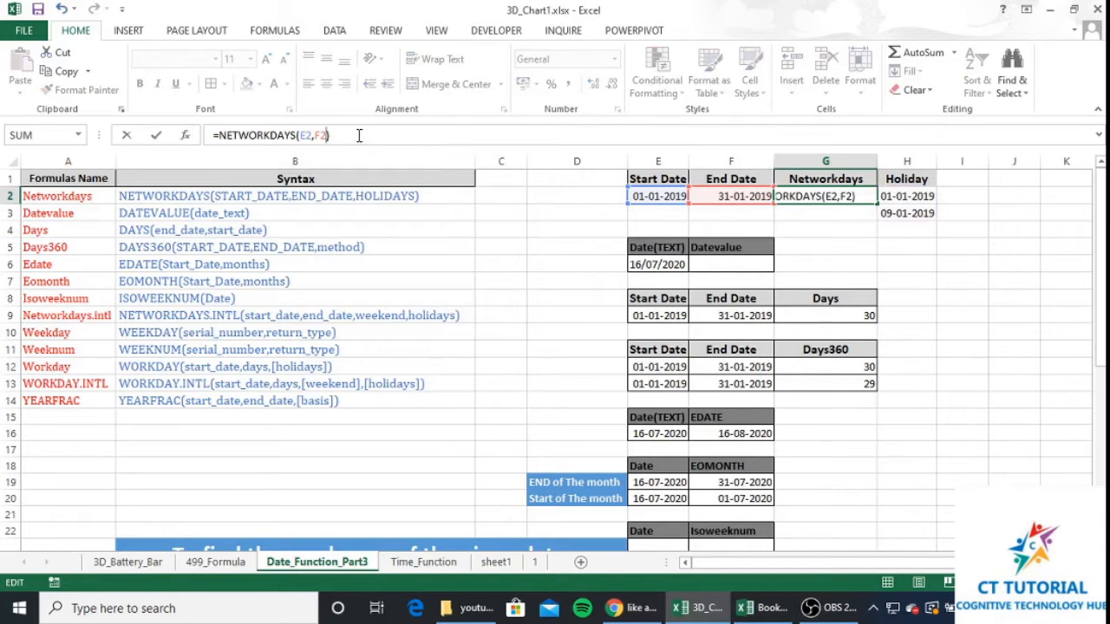
key(Return)
key(Right)
key(Up)
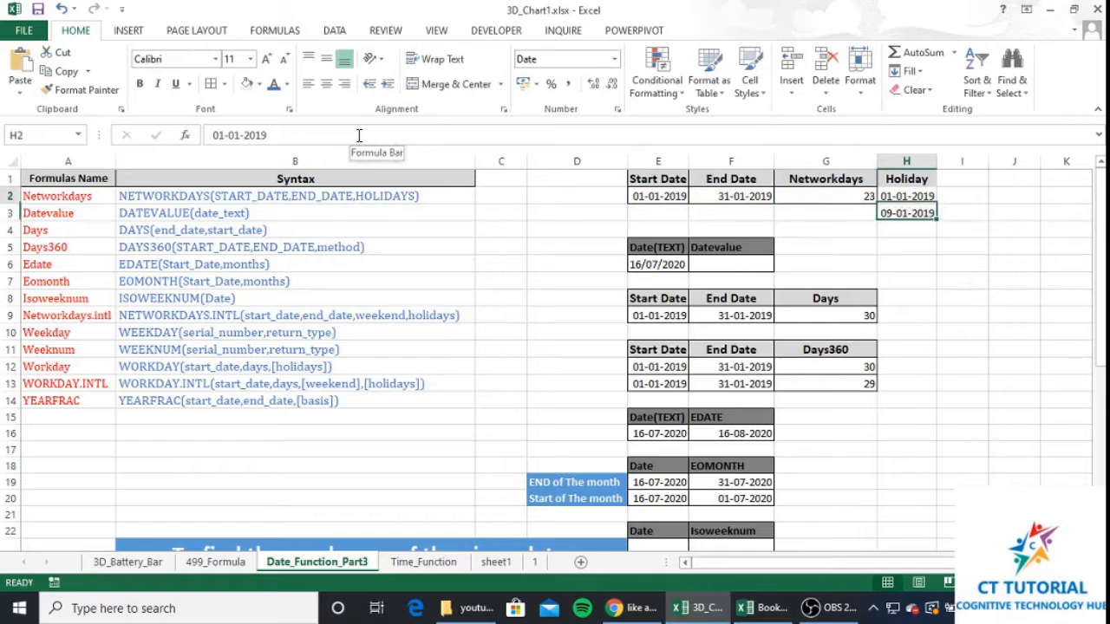
key(Left)
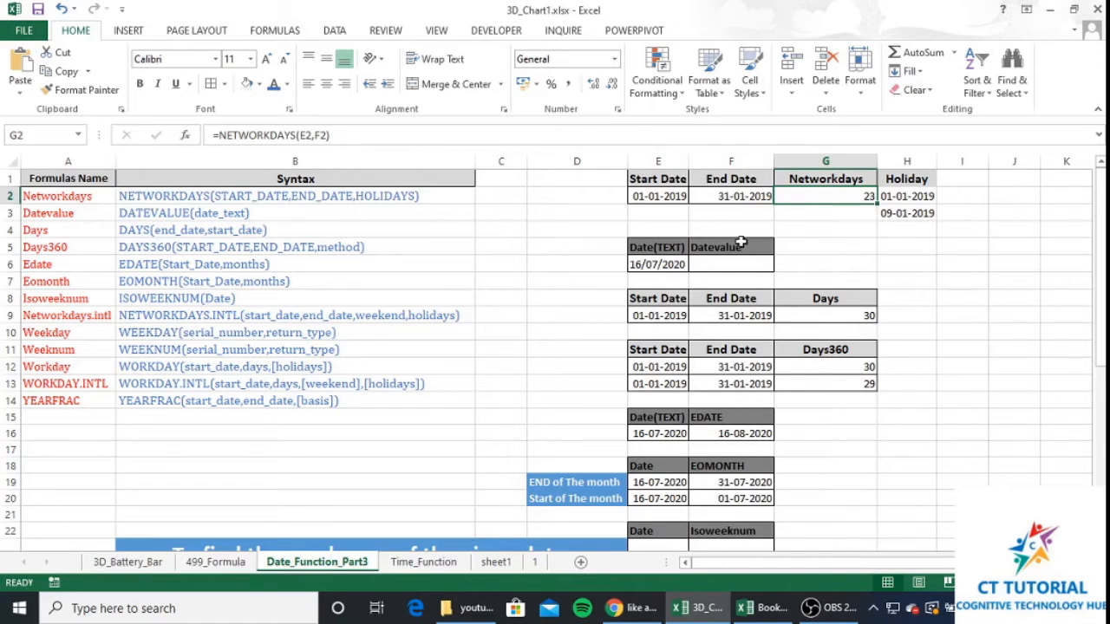
click(715, 261)
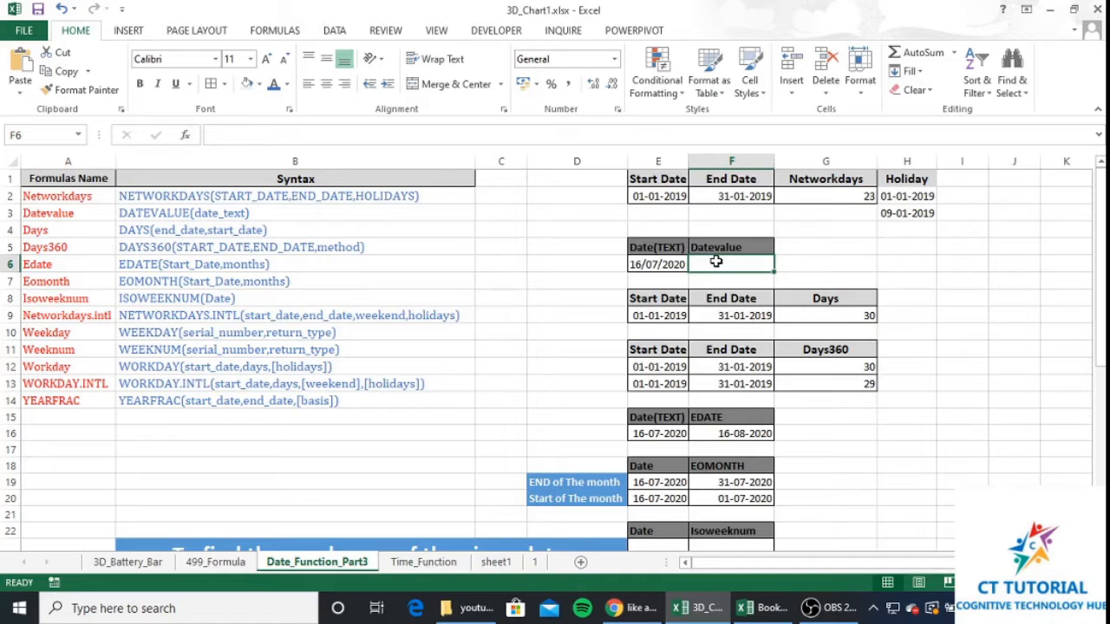
double_click(715, 261)
key(Escape)
Step: Check the number format of the text date in E6 and enter =DATEVALUE(E6) in F6
click(652, 262)
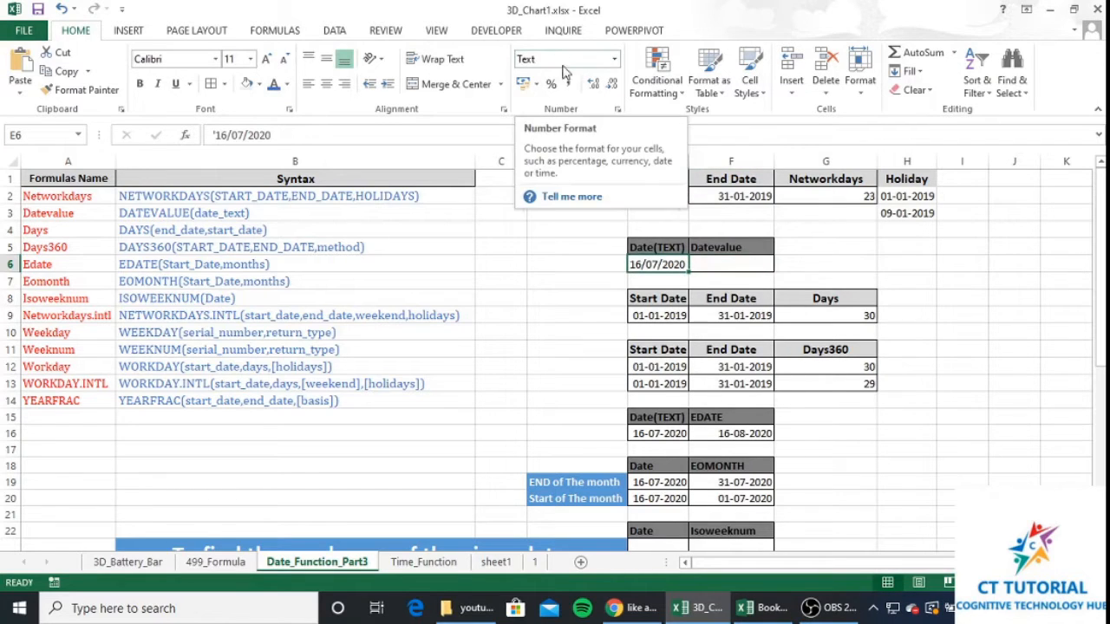
click(748, 270)
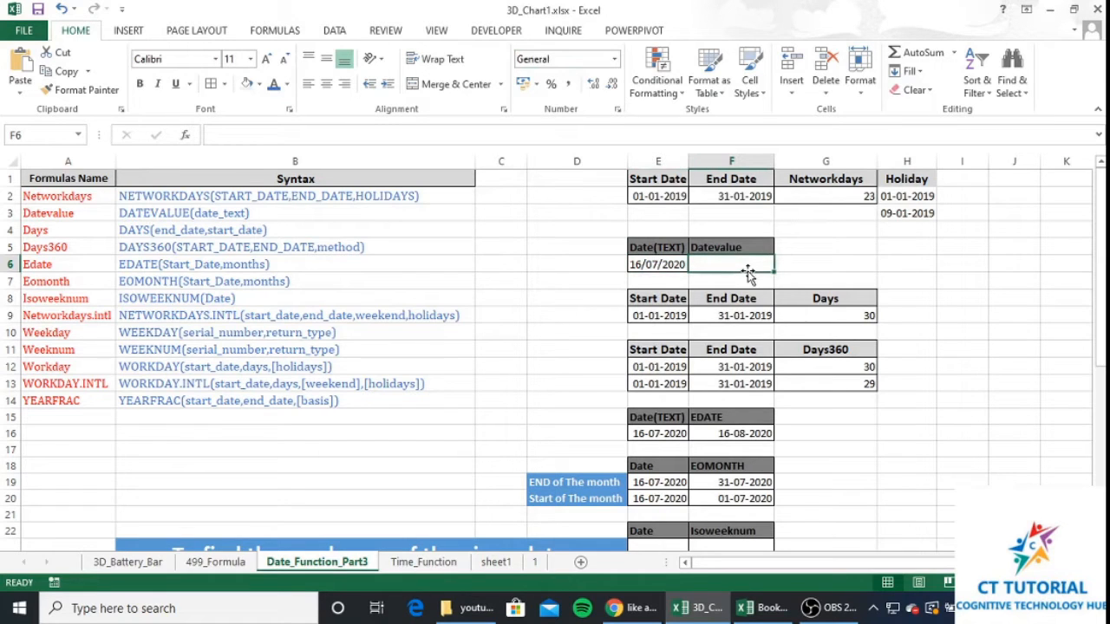
text(=)
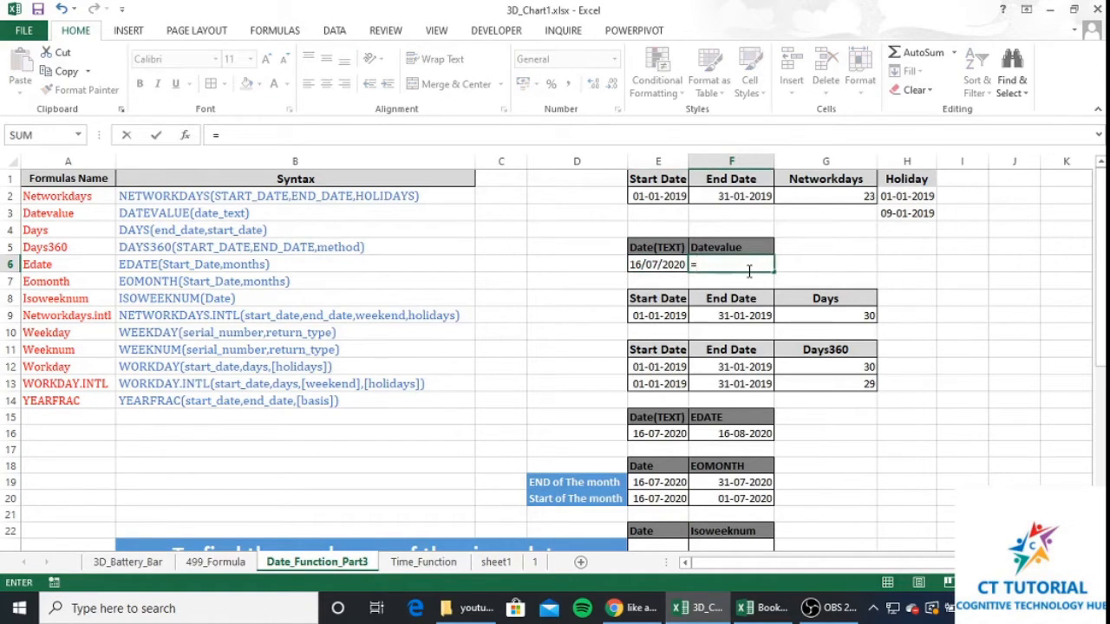
text(date)
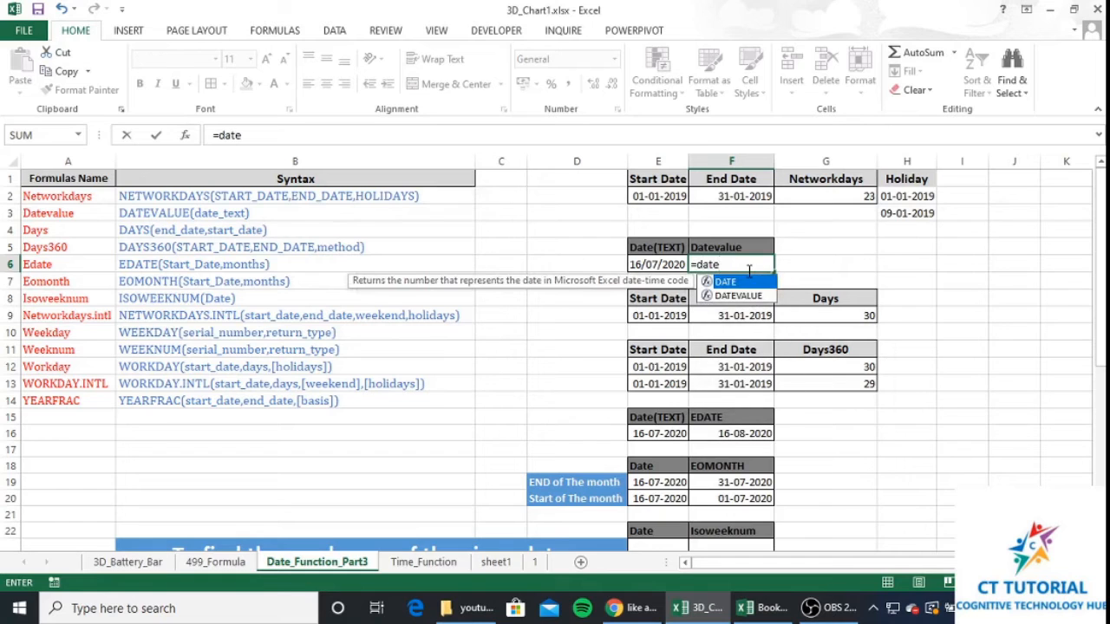
key(Down)
key(Tab)
key(Left)
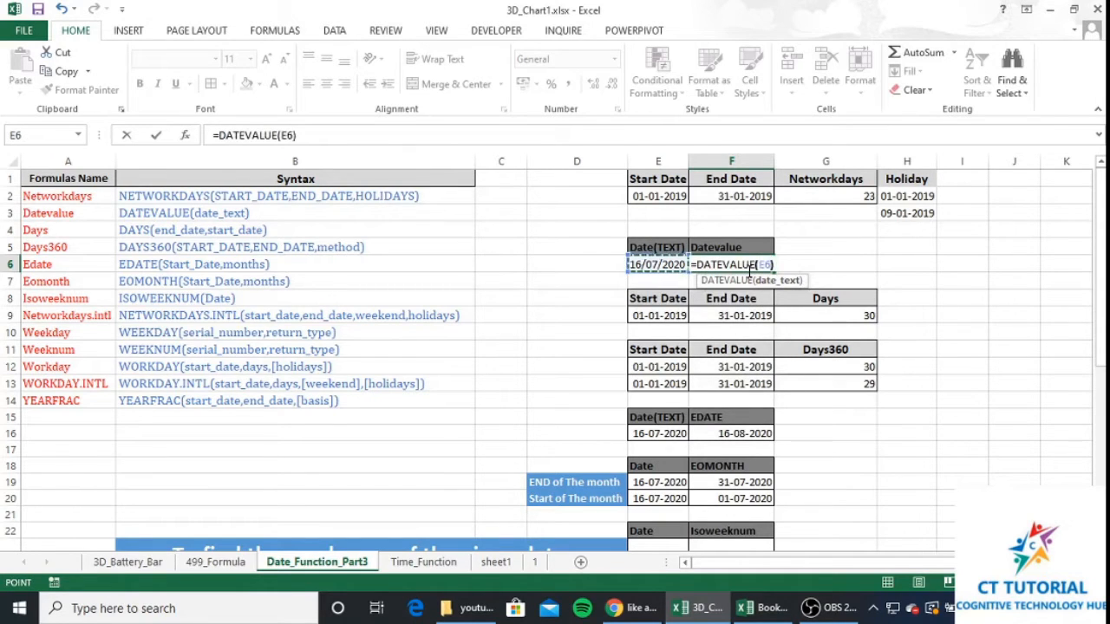
text())
key(Return)
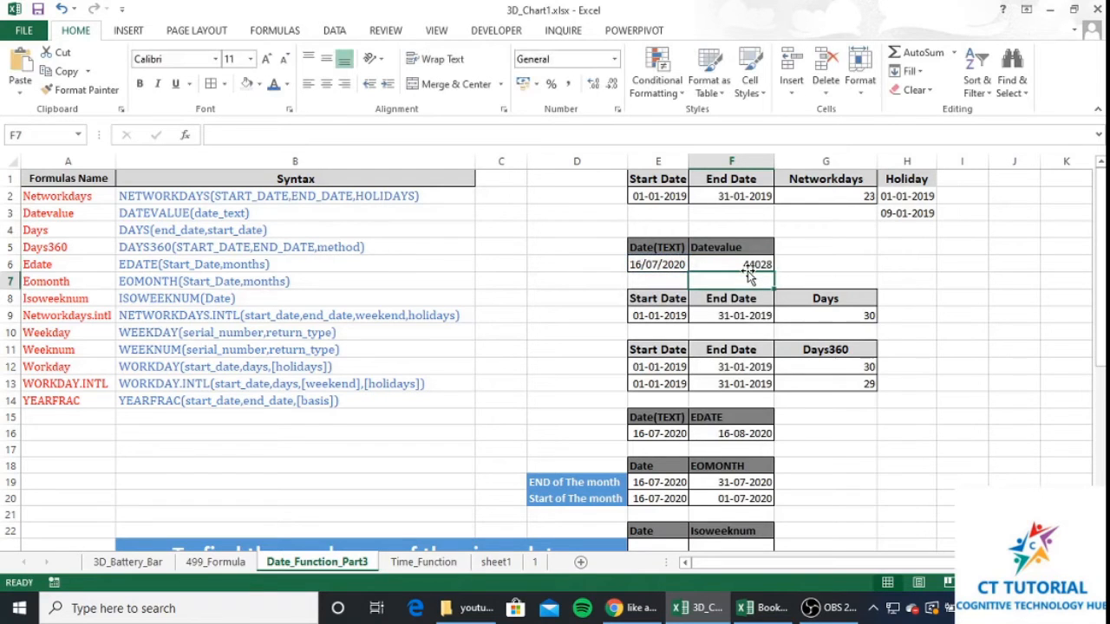
Step: Format the Datevalue result in F6 as a date of the 2012-03-14 type
click(751, 264)
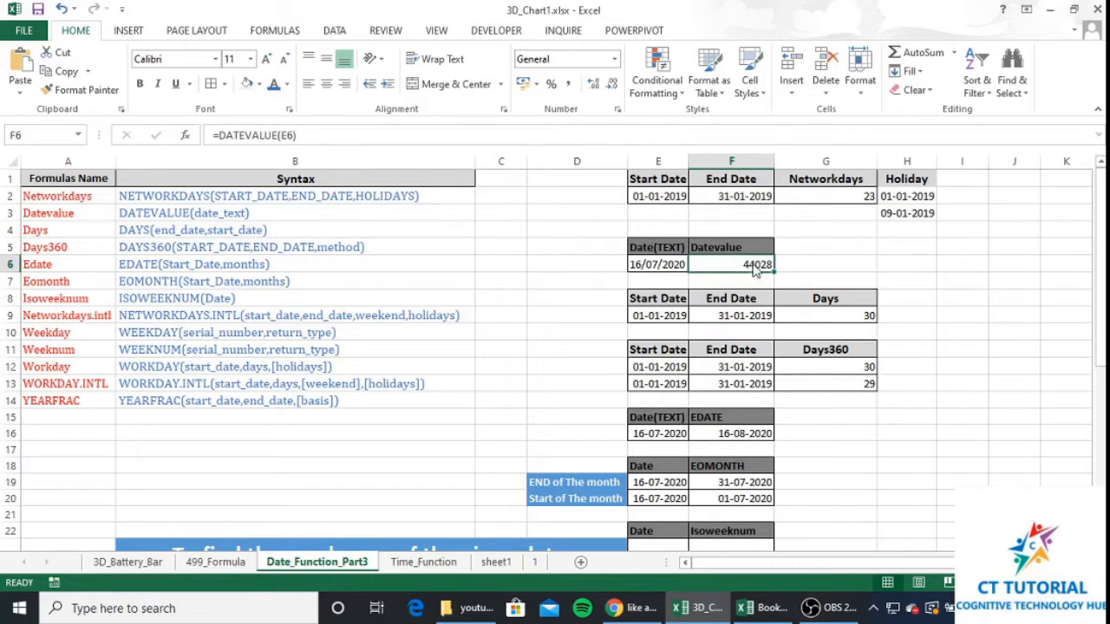
key(ctrl+1)
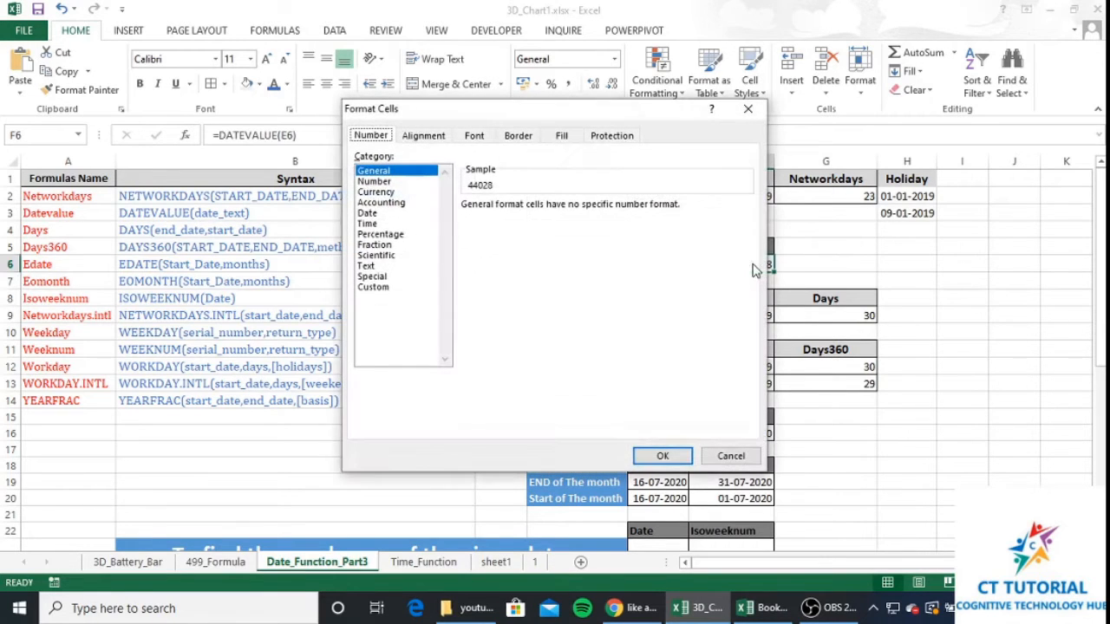
click(384, 215)
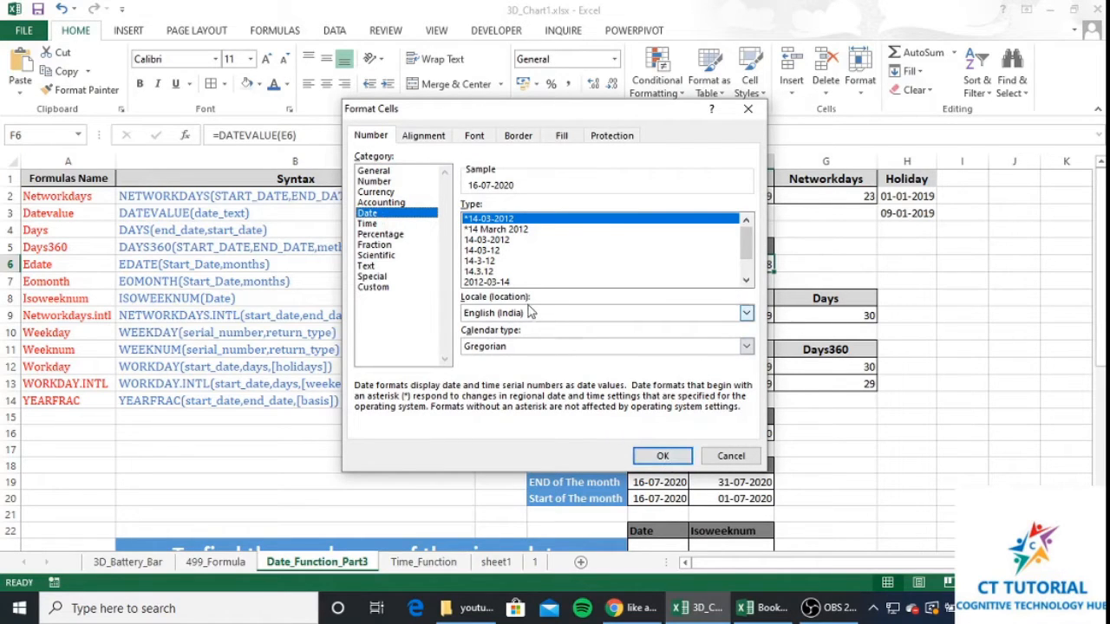
click(510, 282)
click(645, 455)
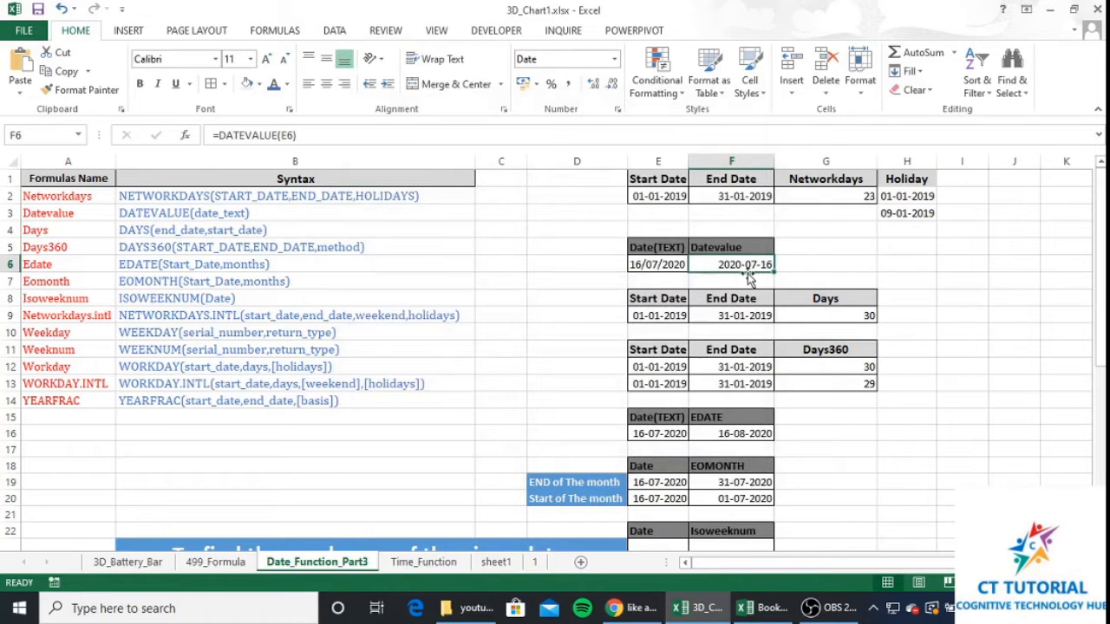
Step: Enter =DAYS(F9,E9) in G9 to count the days between the start and end dates
click(835, 316)
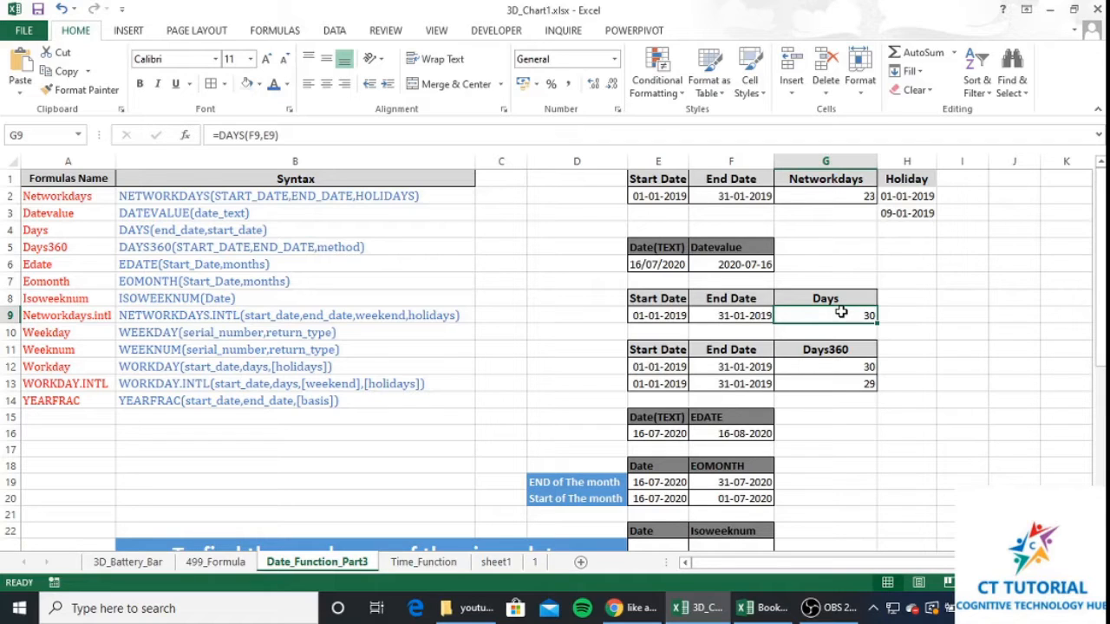
text(=)
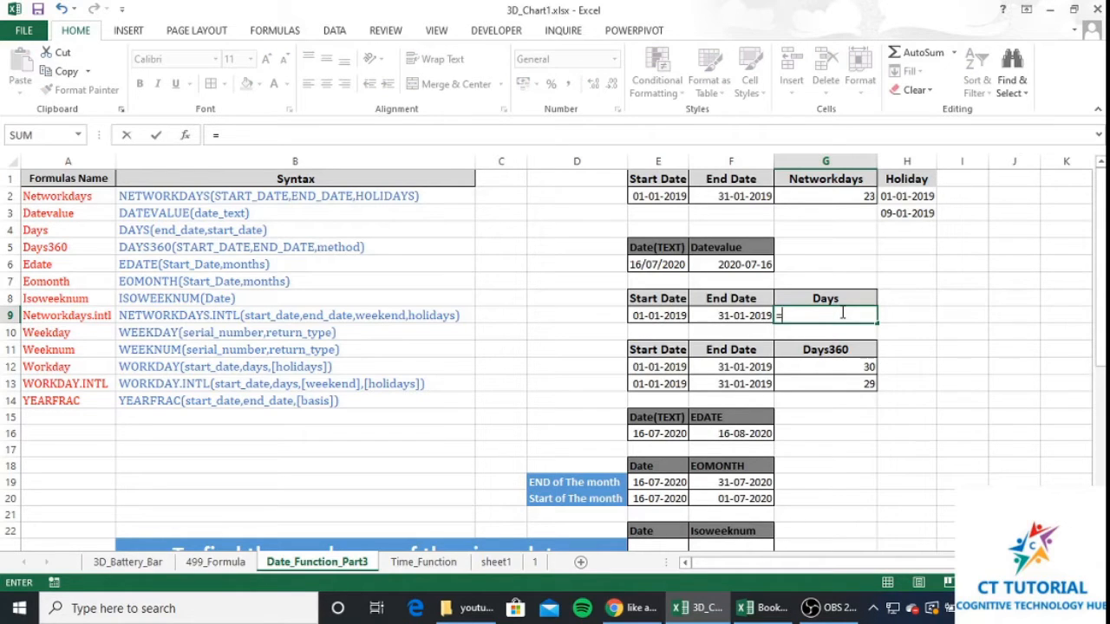
text(days)
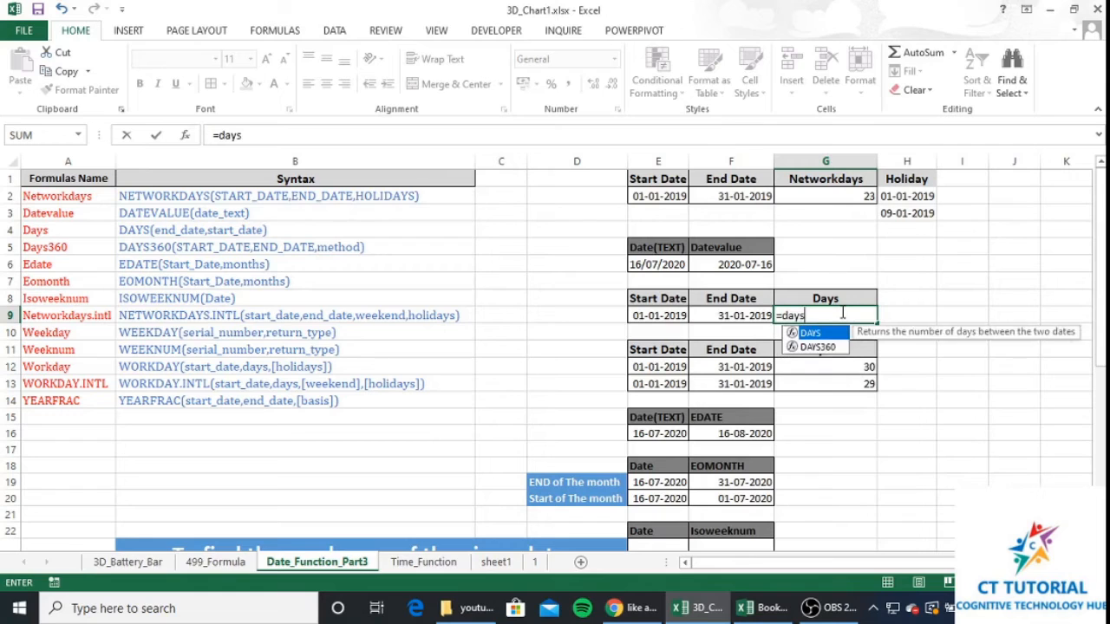
key(Tab)
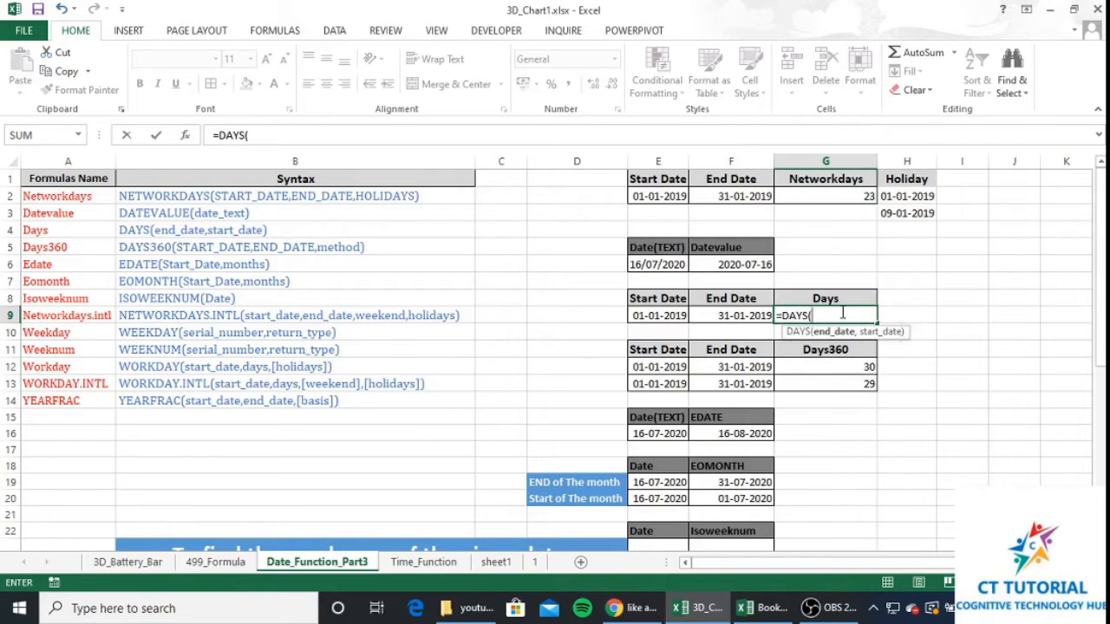
key(Left)
key(Left)
key(Right)
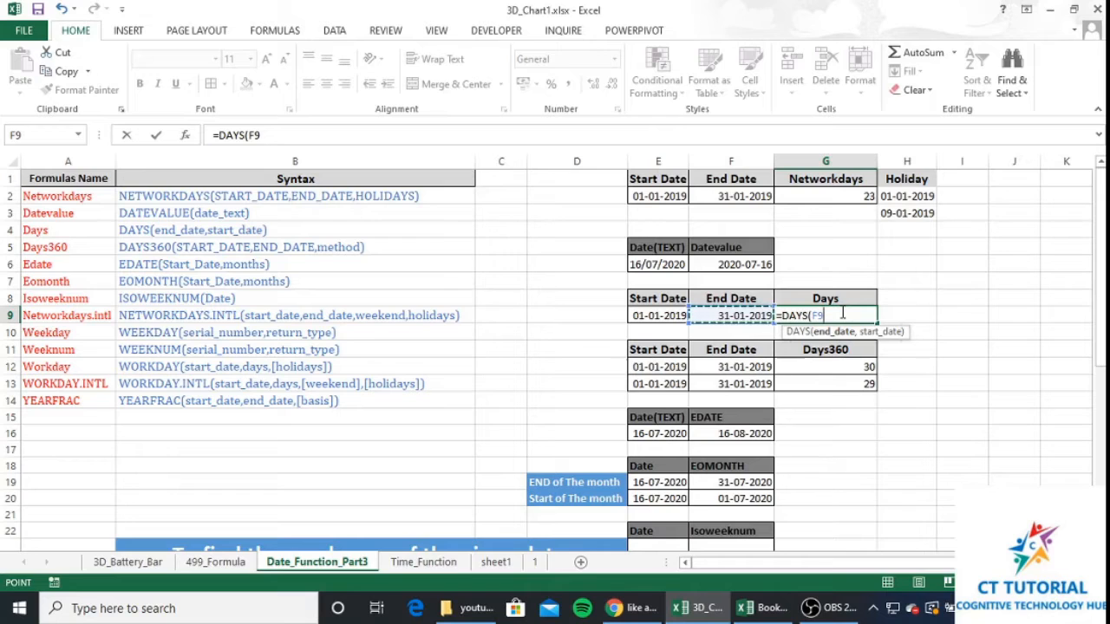
text(,)
key(Left)
key(Left)
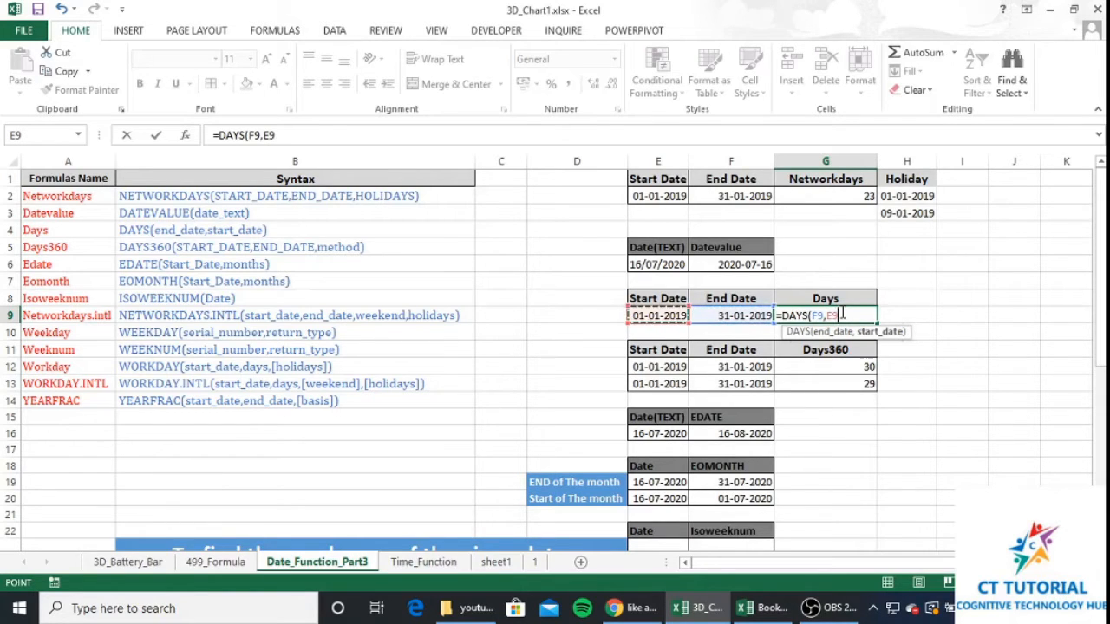
text())
key(Return)
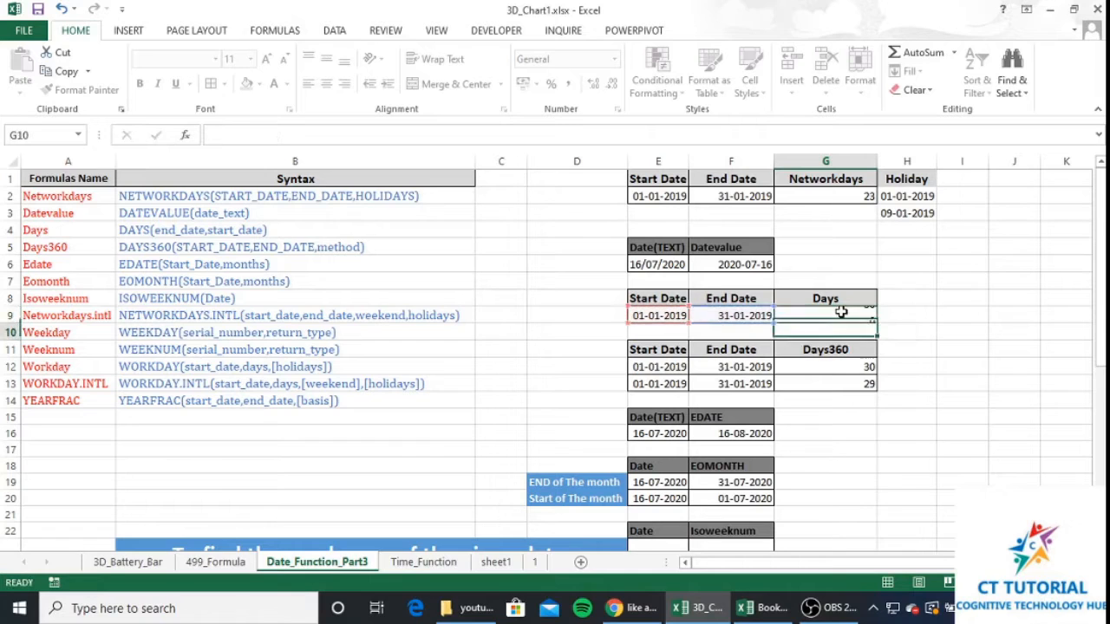
Step: Change the end date of the Days example in F9 to 31/03/2019
click(841, 314)
key(Left)
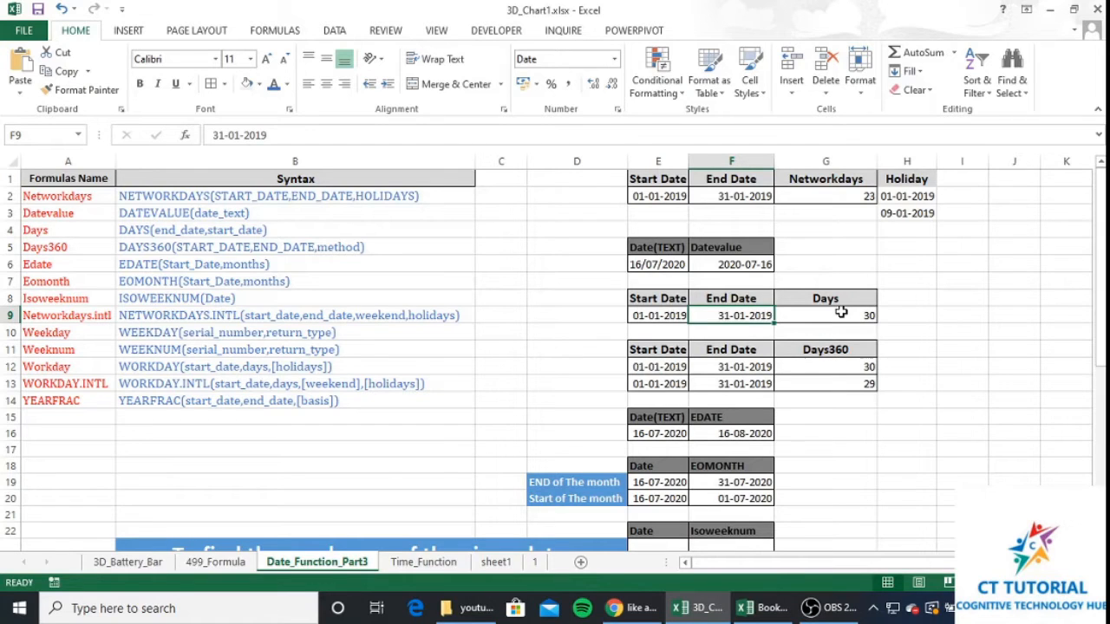
text(31/)
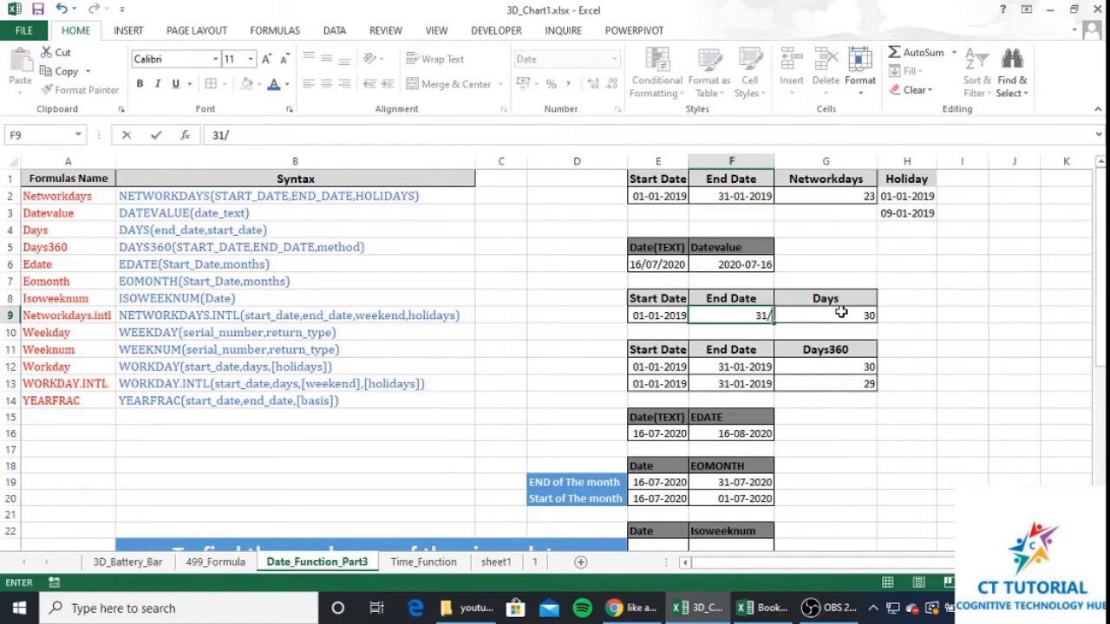
text(03/2019)
key(Return)
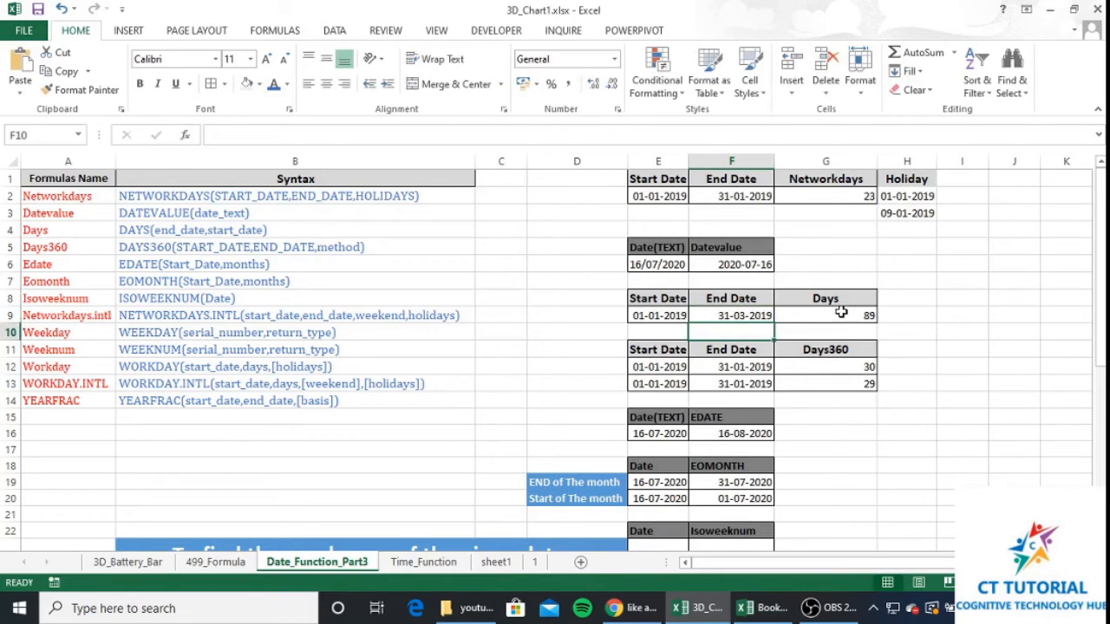
key(Up)
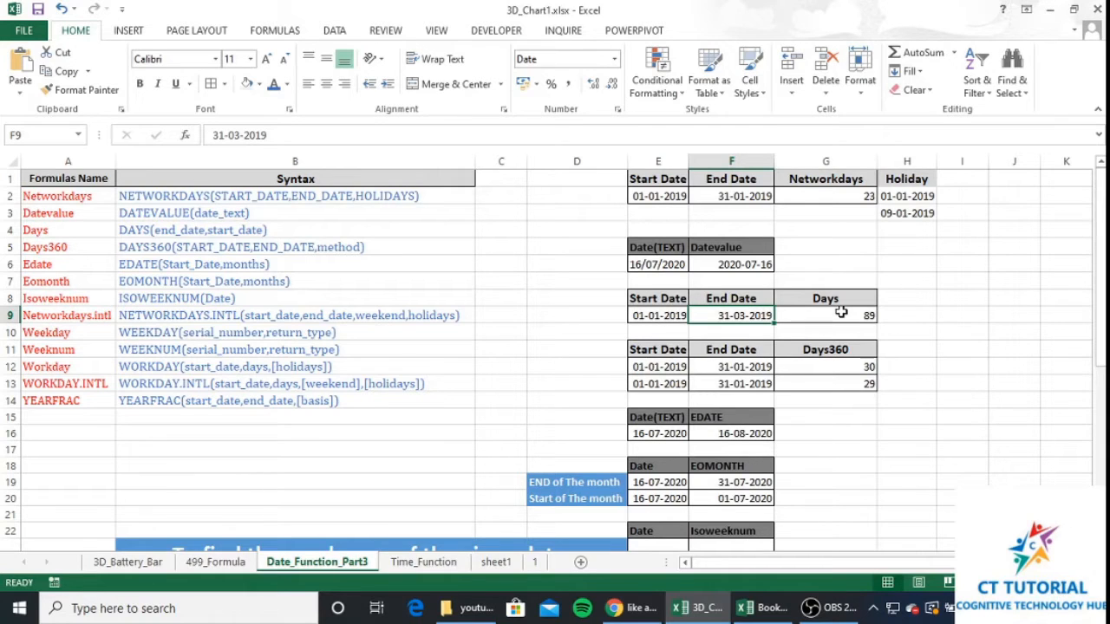
Step: Begin a DAYS360 formula in G12 with E12 as the start date and F12 as the end date
key(Down)
key(Down)
key(Right)
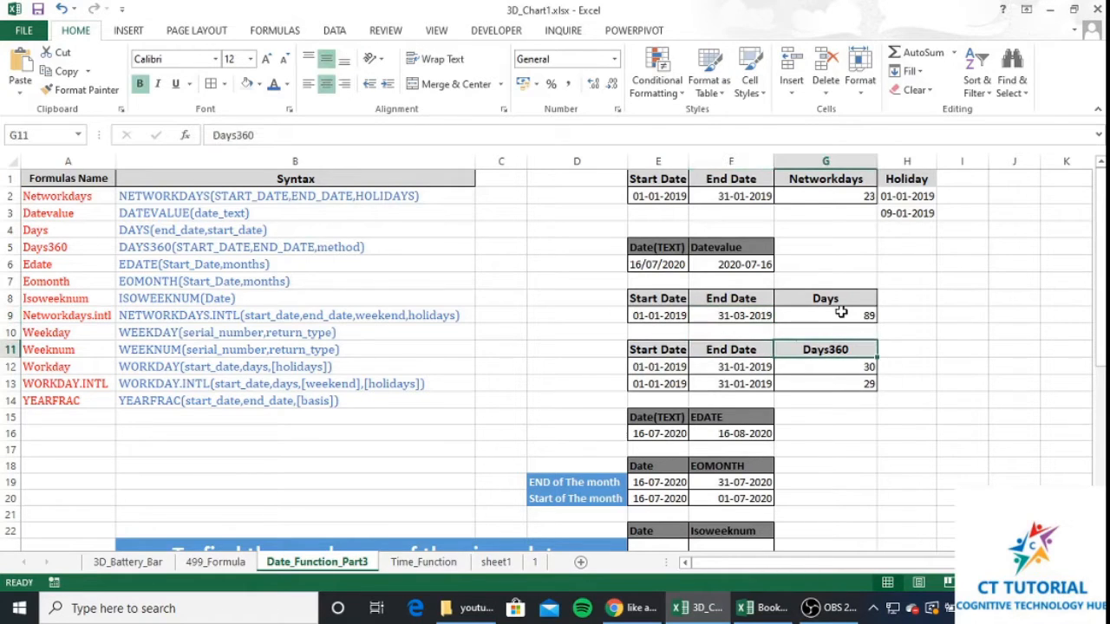
key(Down)
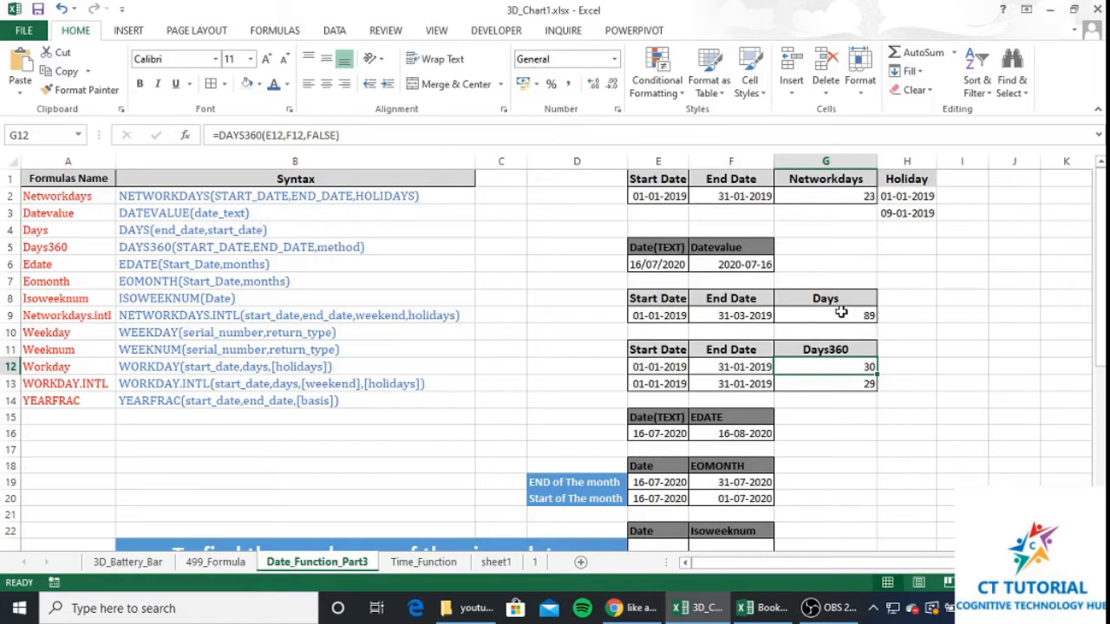
text(=days)
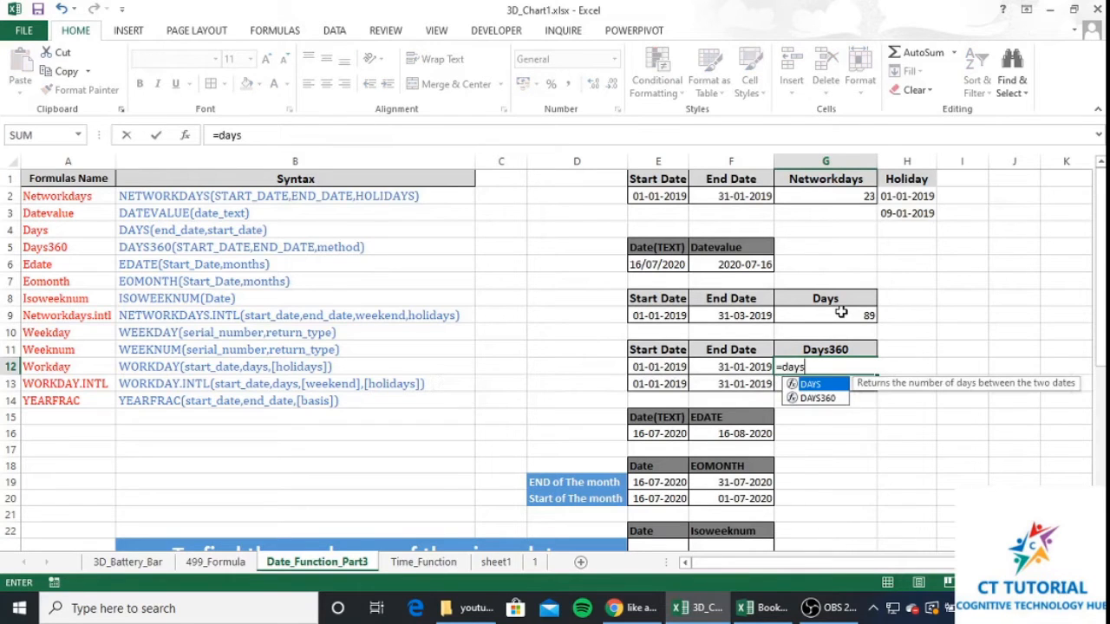
key(Down)
key(Tab)
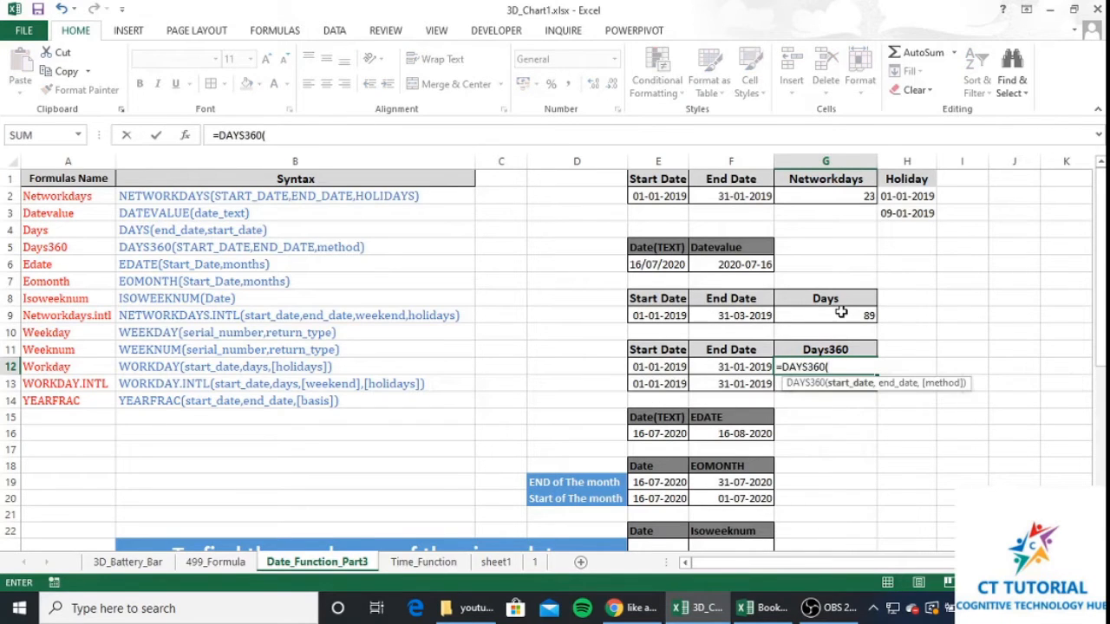
key(Left)
key(Left)
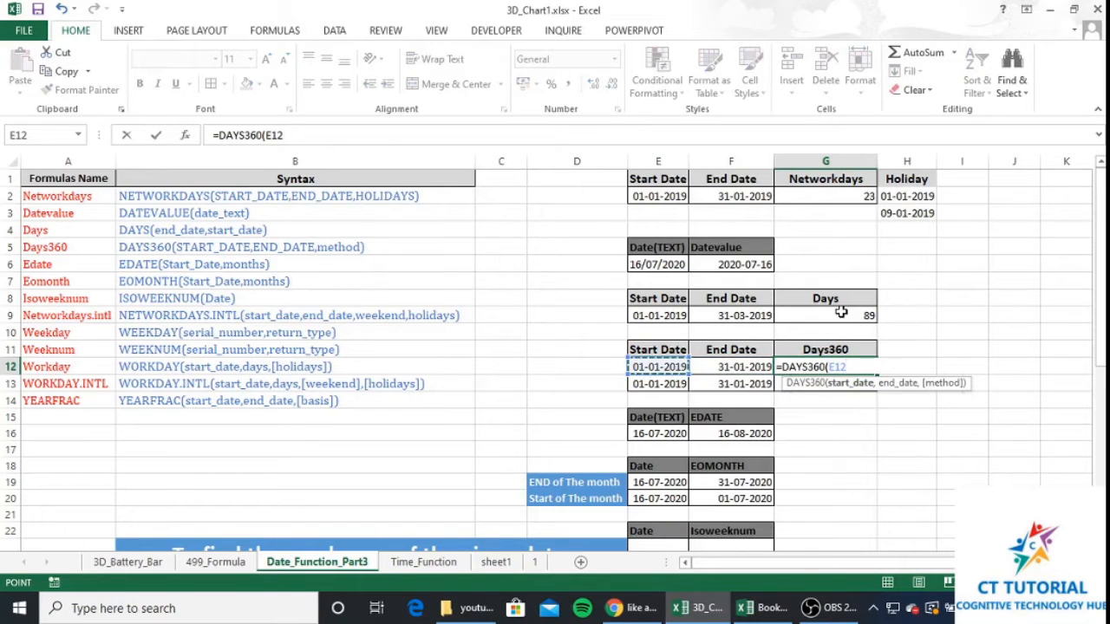
text(,)
key(Left)
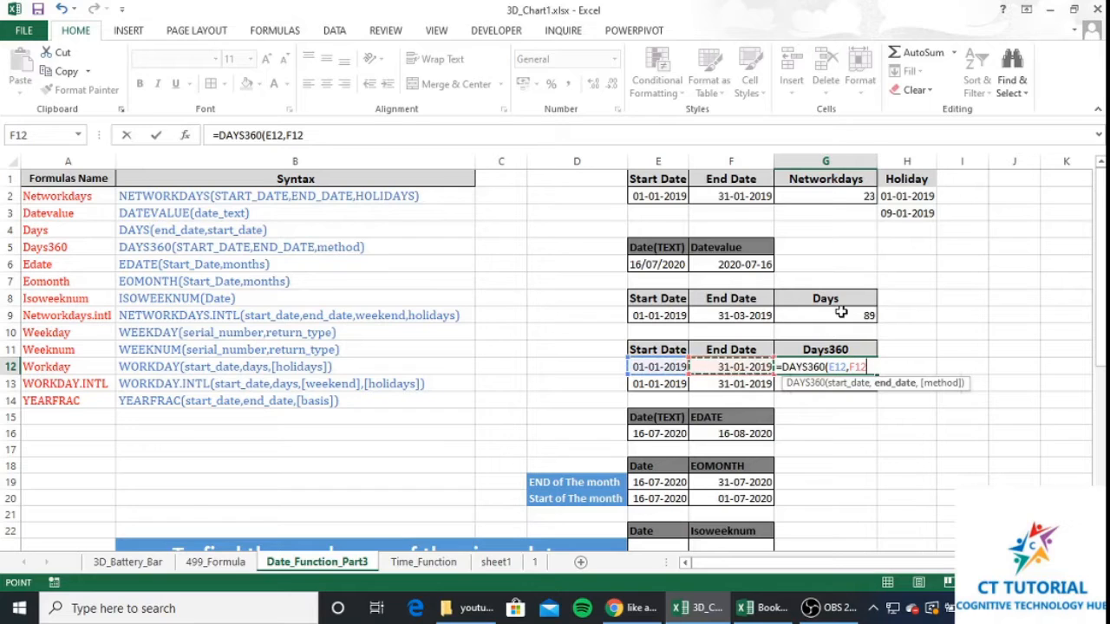
Step: Supply FALSE, the U.S. (NASD) method, as the method argument and complete the DAYS360 formula in G12
text(,)
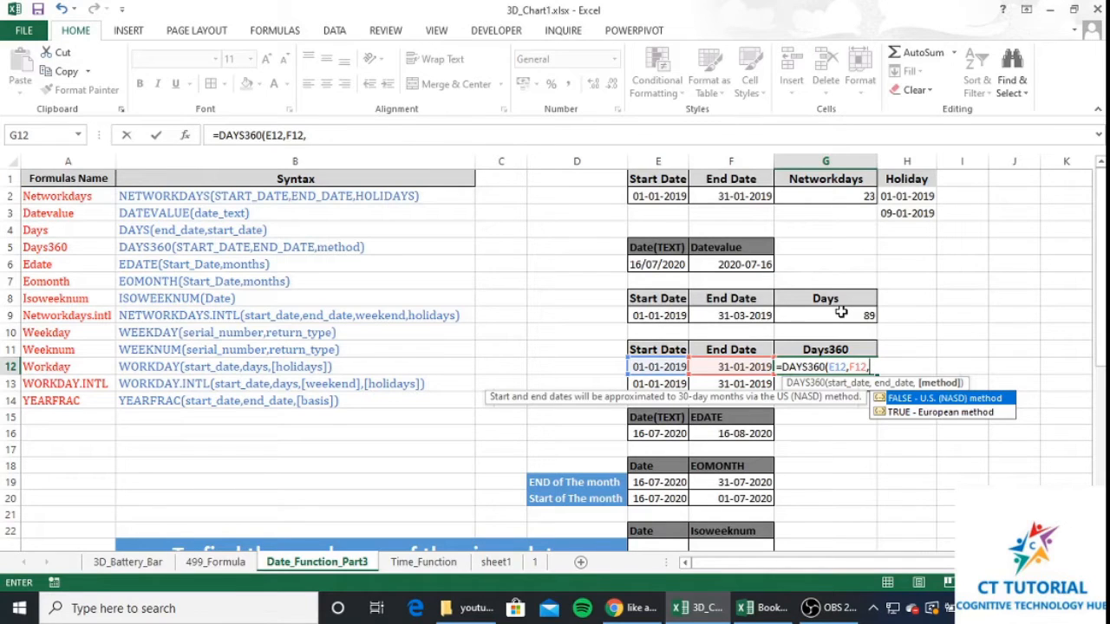
text(false))
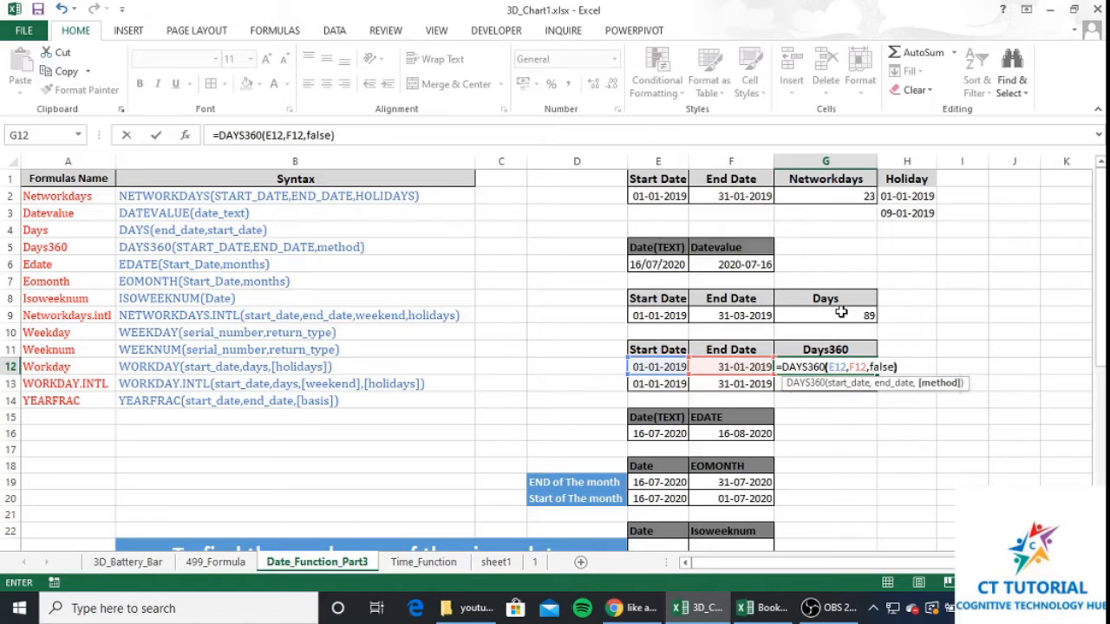
key(Return)
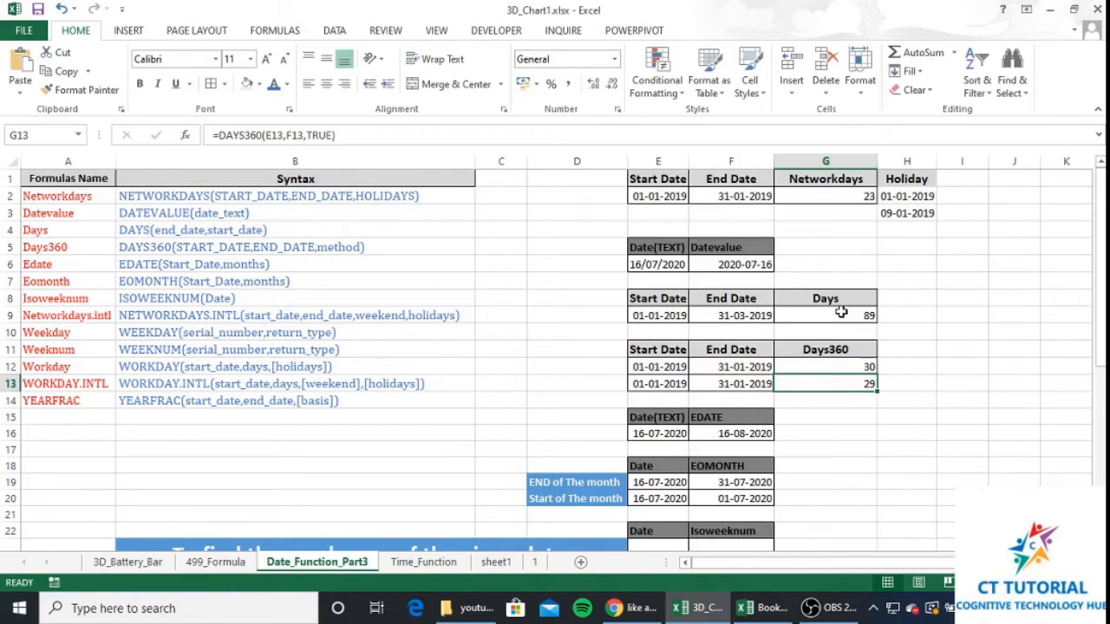
key(Up)
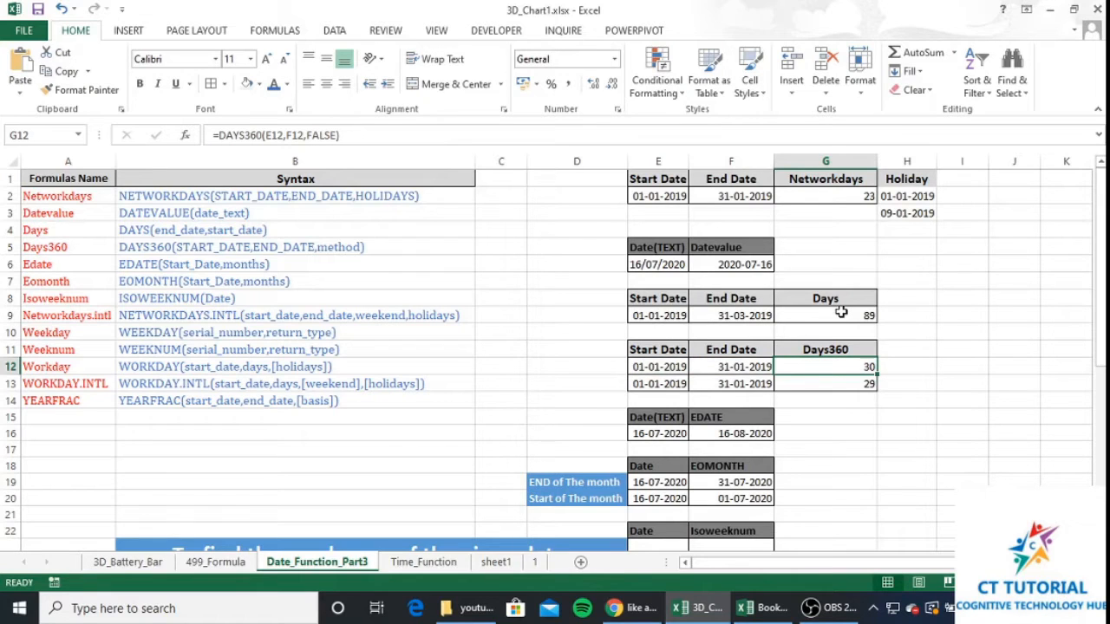
Step: Begin a DAYS360 formula in G13 with E13 as the start date and F13 as the end date
key(Down)
text(=)
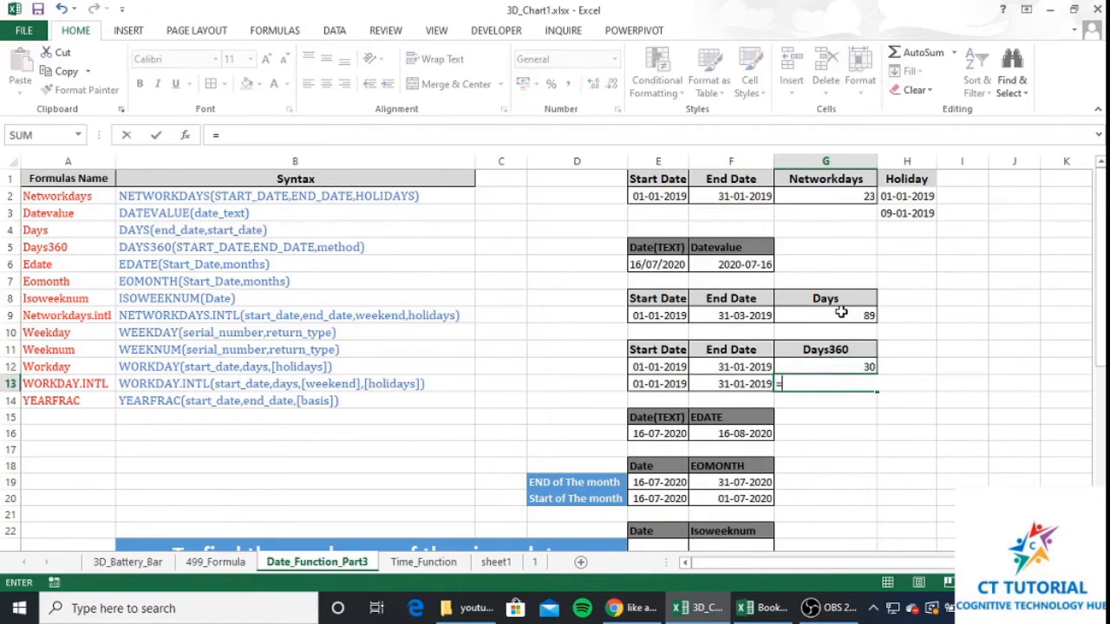
text(day)
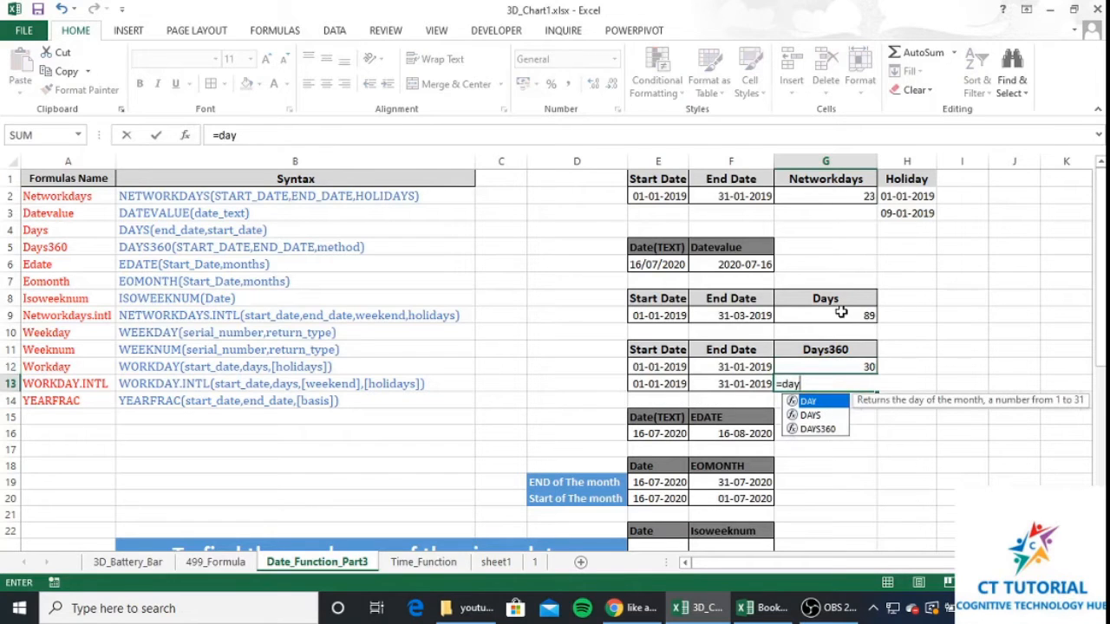
key(Down)
key(Down)
key(Tab)
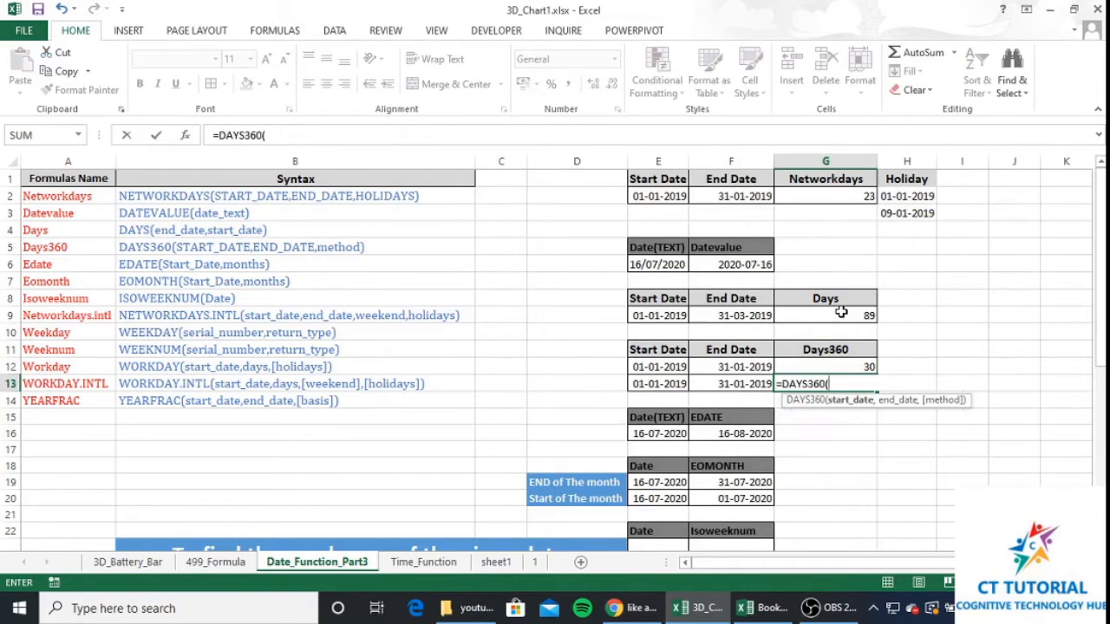
key(Left)
key(Left)
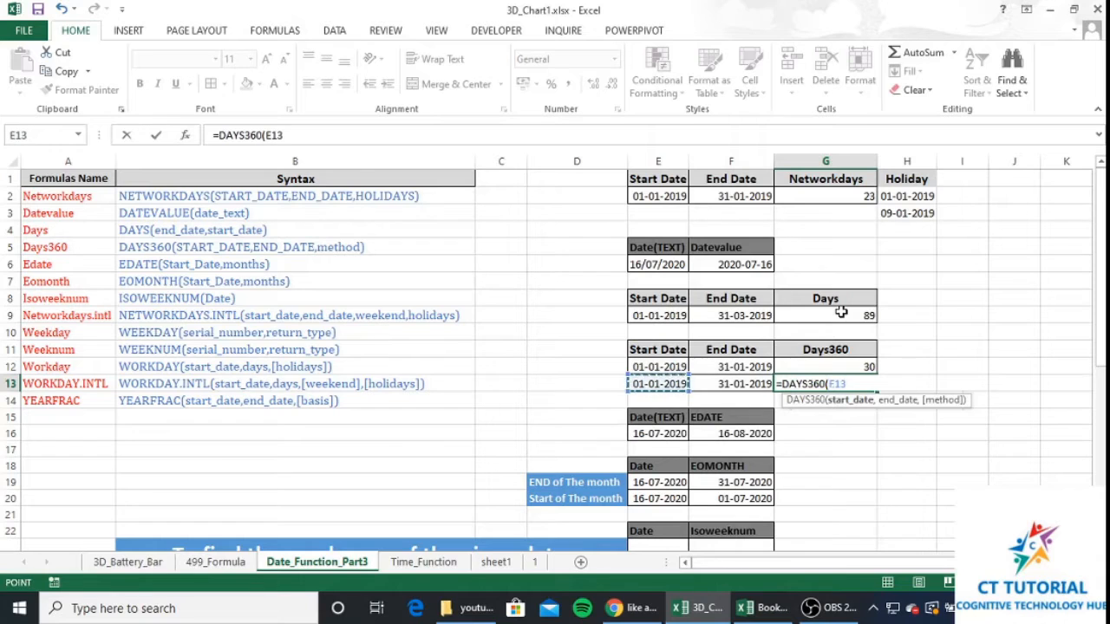
text(,)
key(Left)
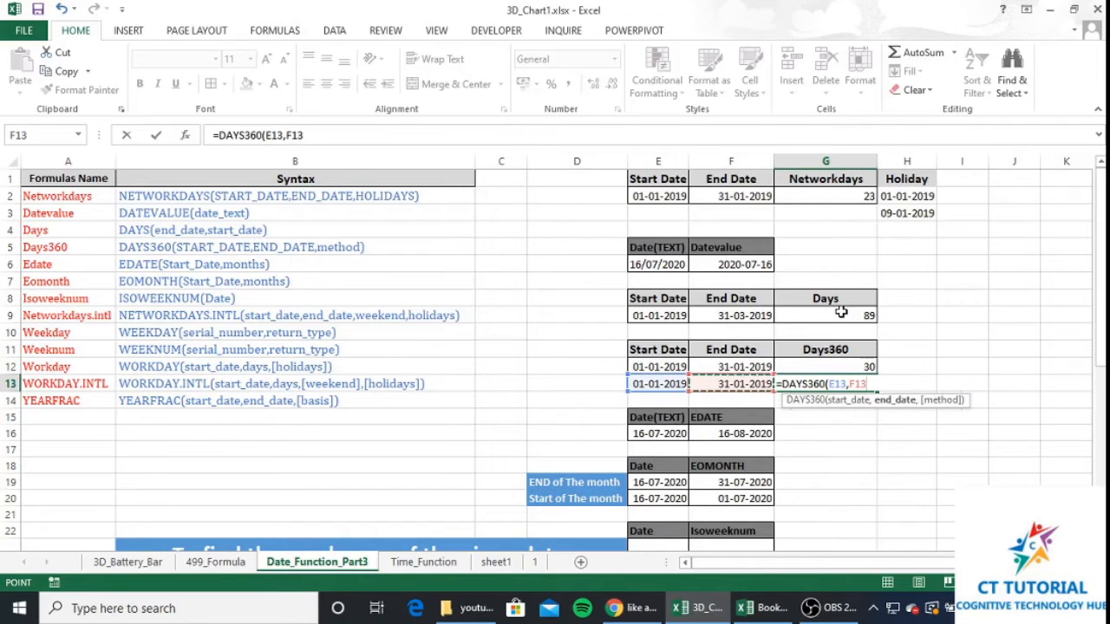
Step: Choose TRUE, the European method, as the method argument and complete the DAYS360 formula in G13
text(,)
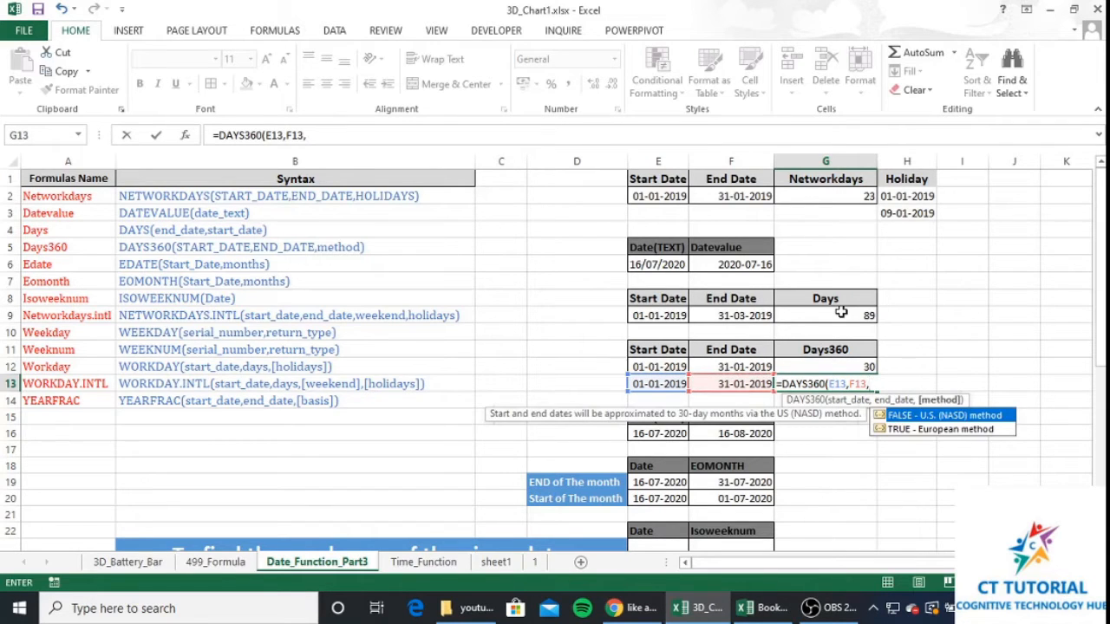
key(Down)
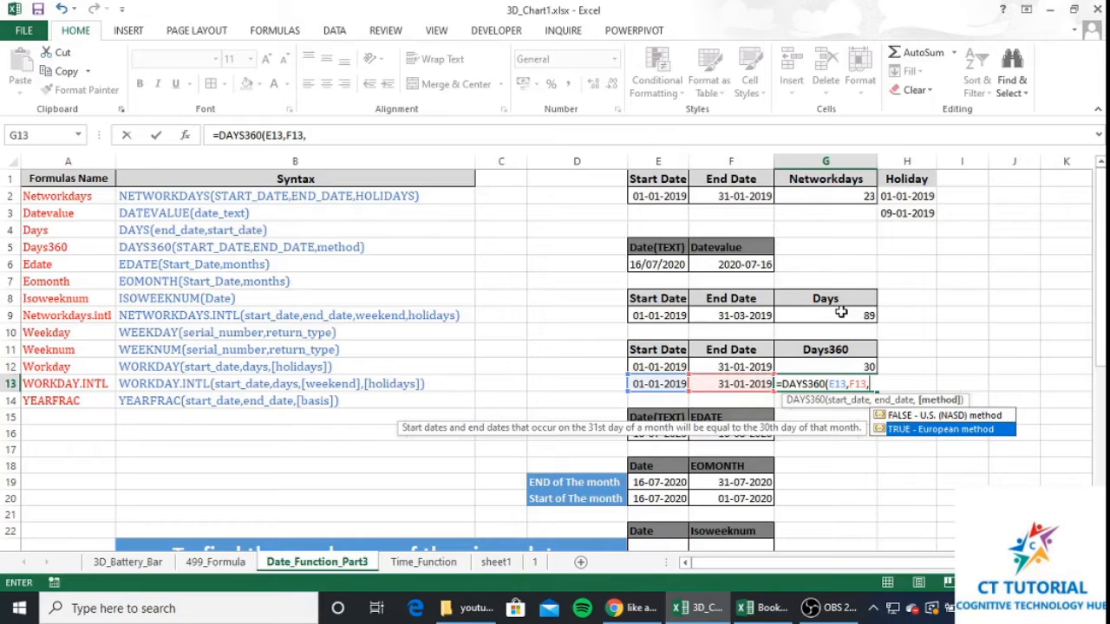
key(Tab)
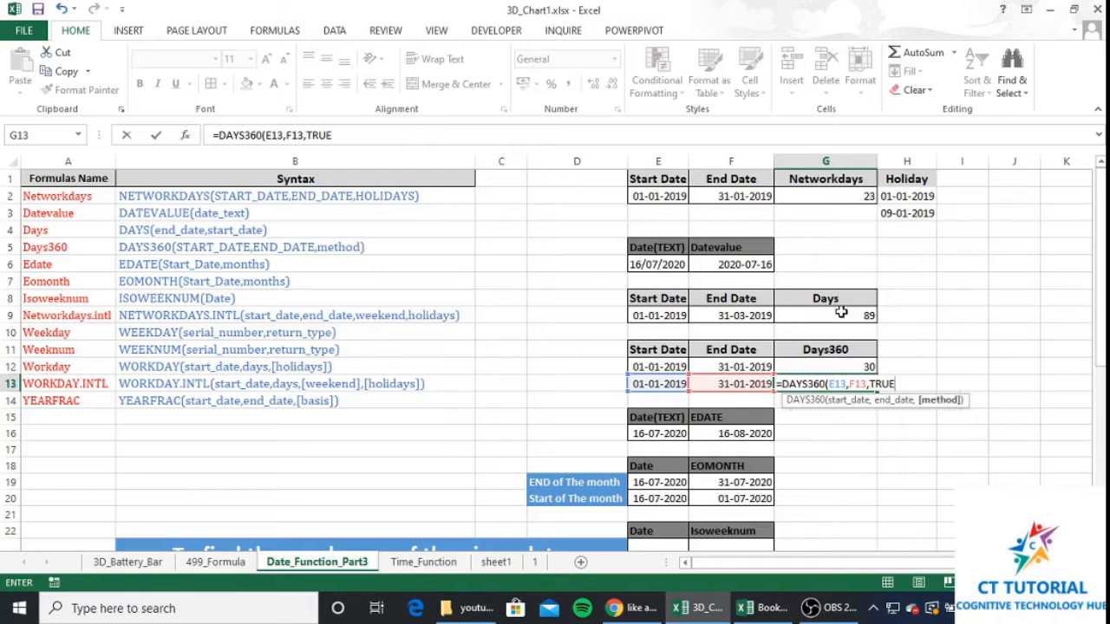
text())
key(Return)
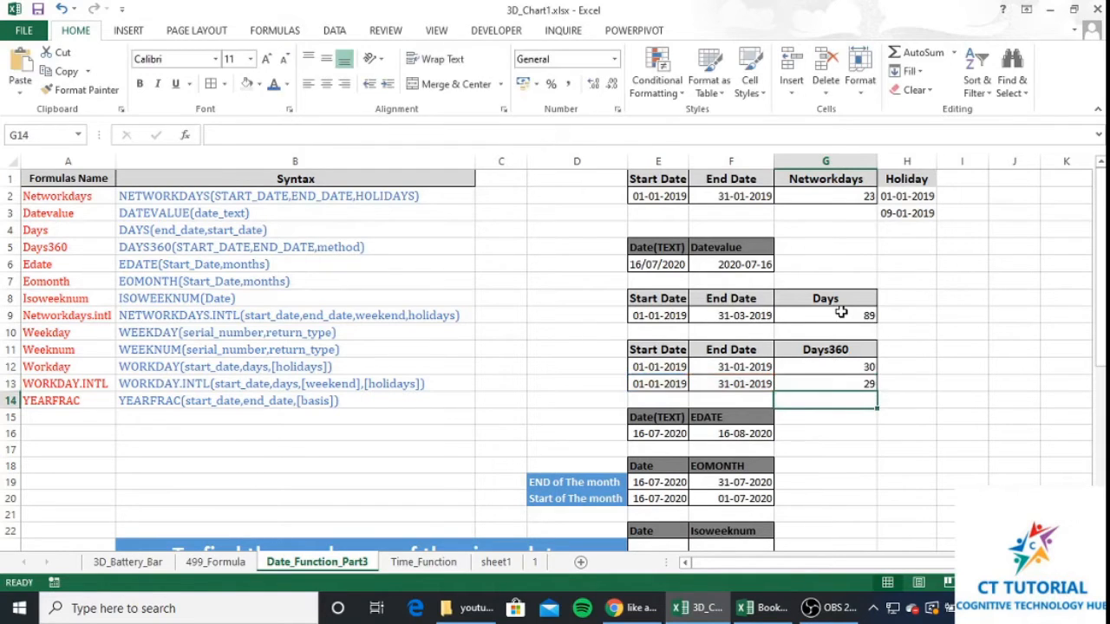
key(Up)
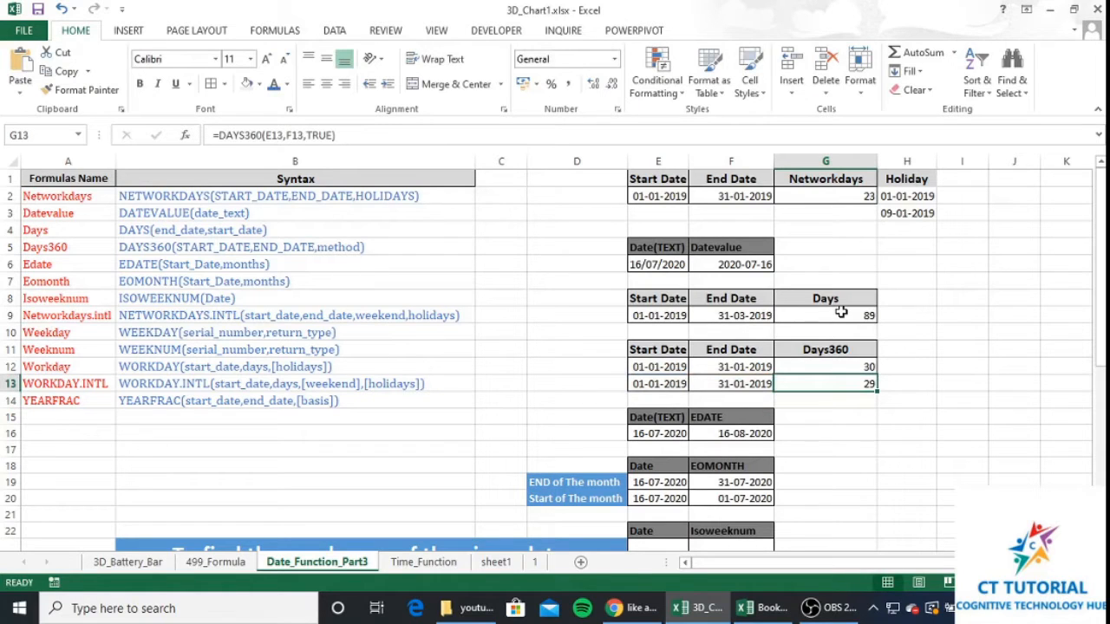
Step: Start a new EDATE formula in F16, replacing the existing formula in the EDATE example
key(Down)
key(Down)
key(Down)
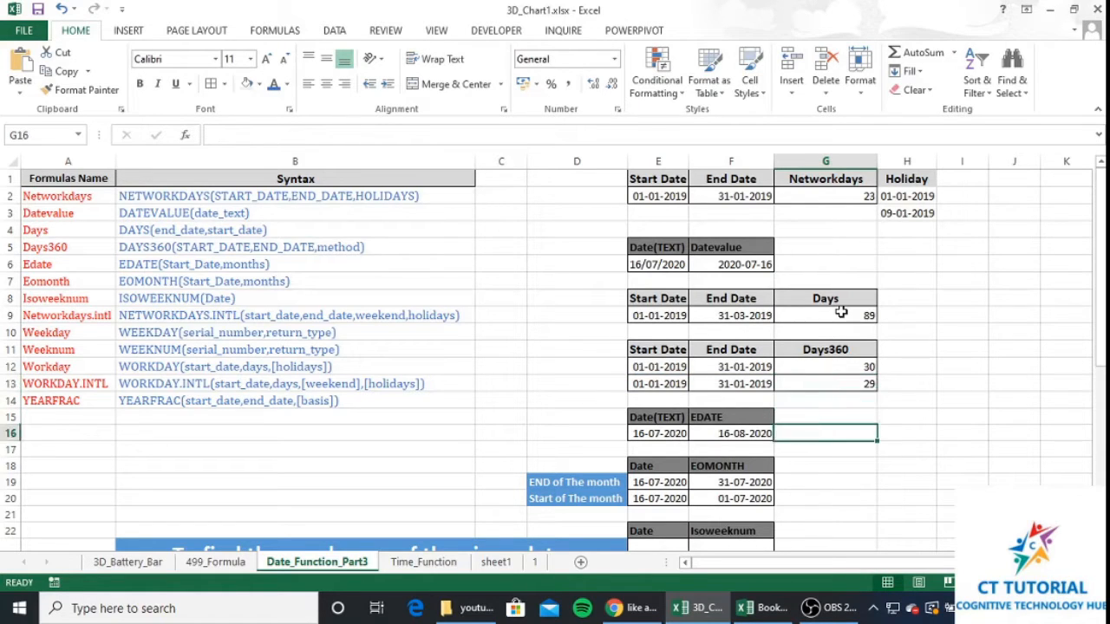
key(Left)
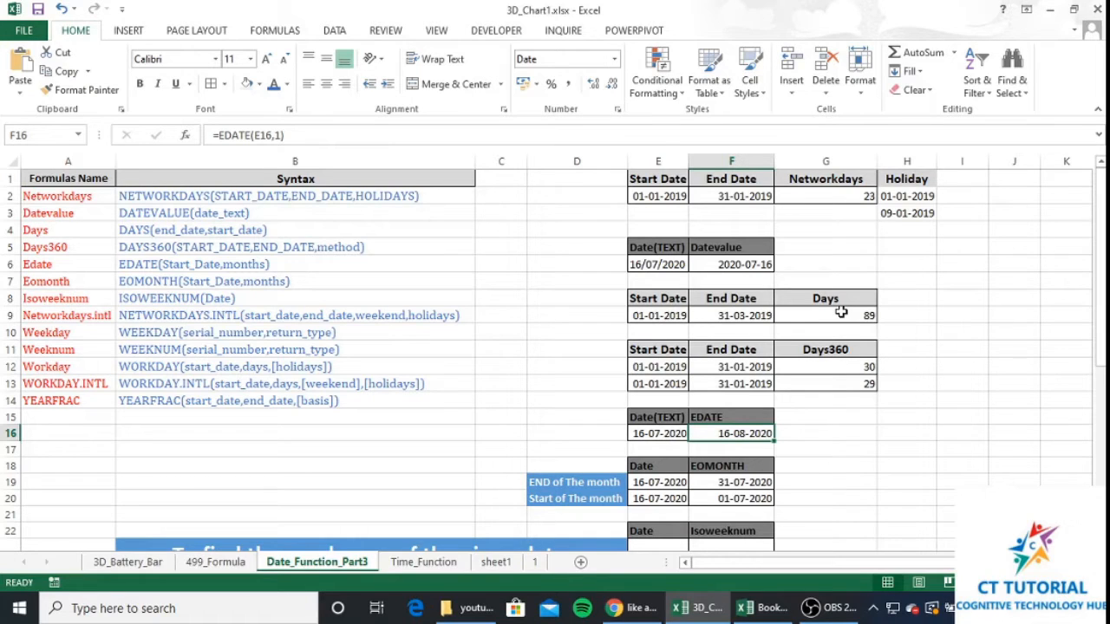
key(Left)
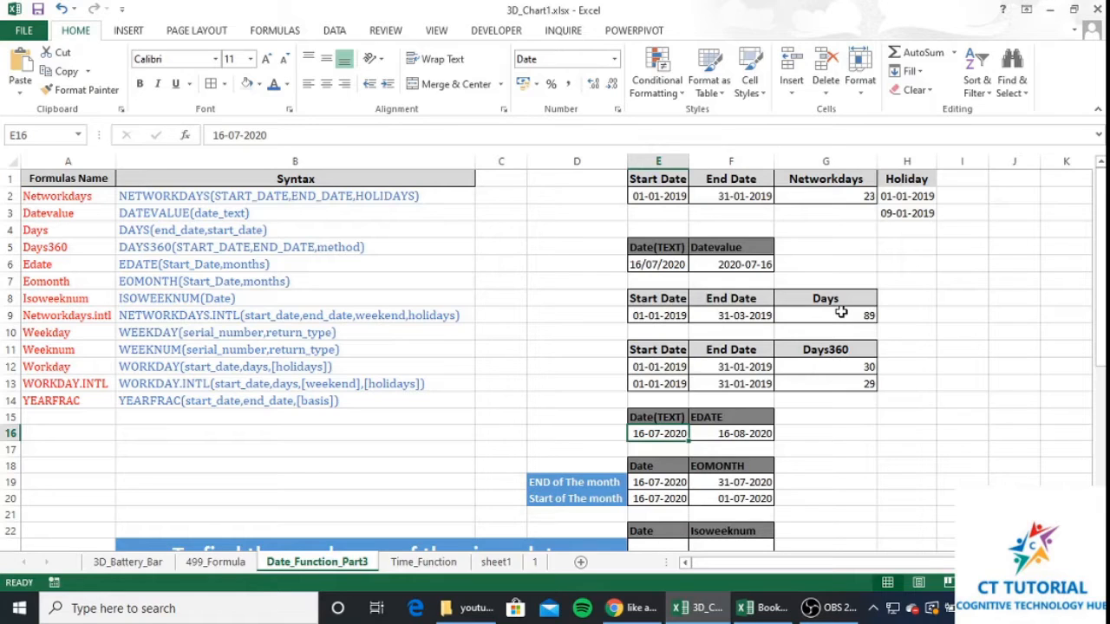
key(Right)
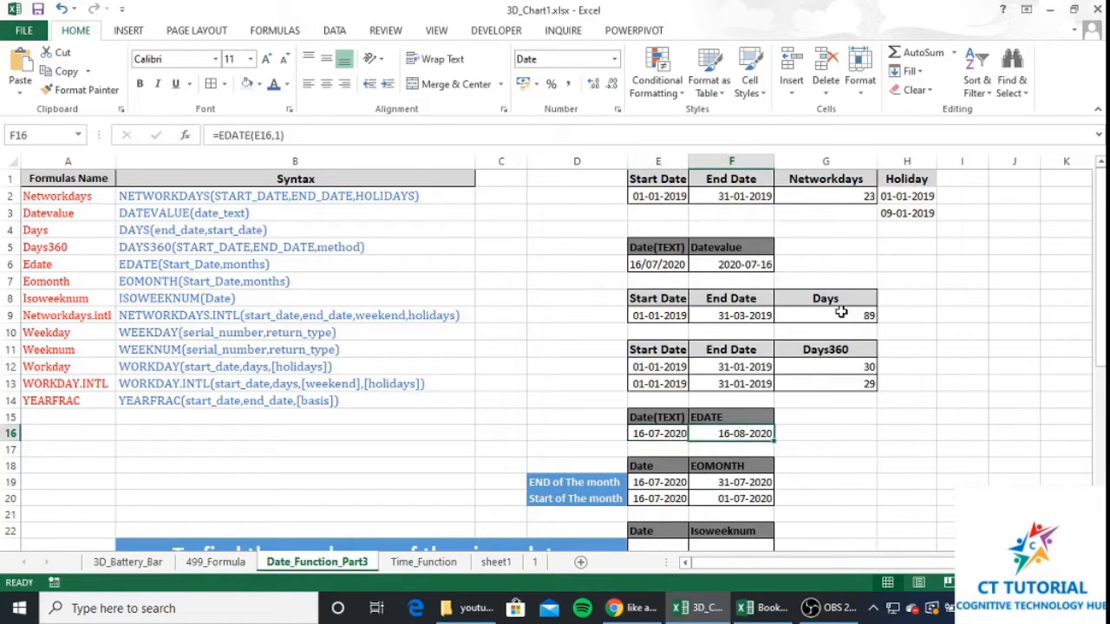
text(da)
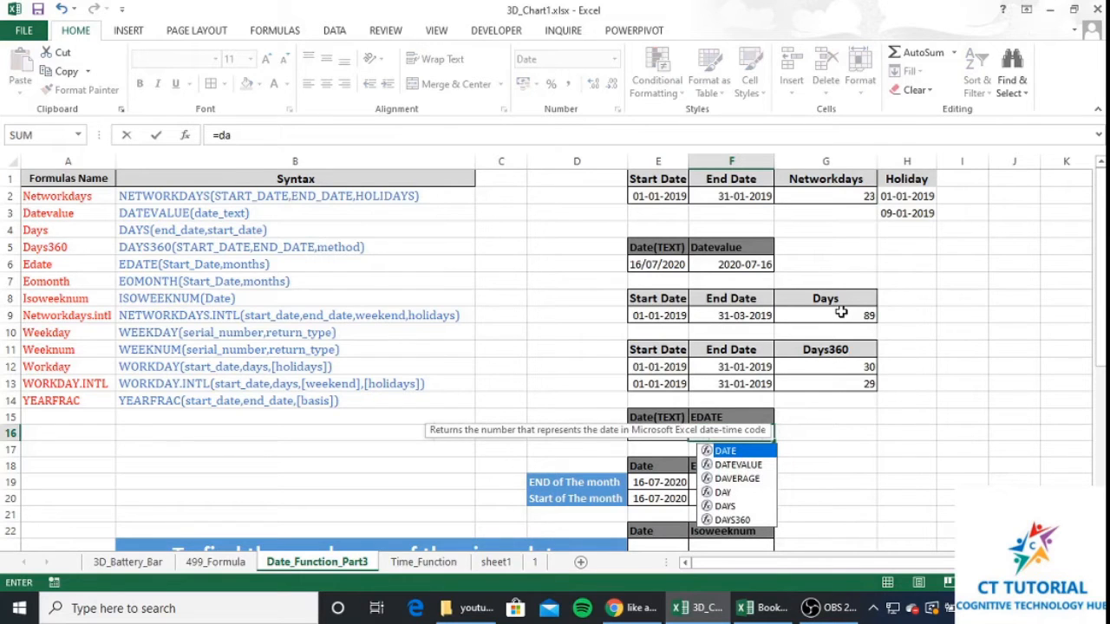
key(BackSpace)
key(BackSpace)
text(eda)
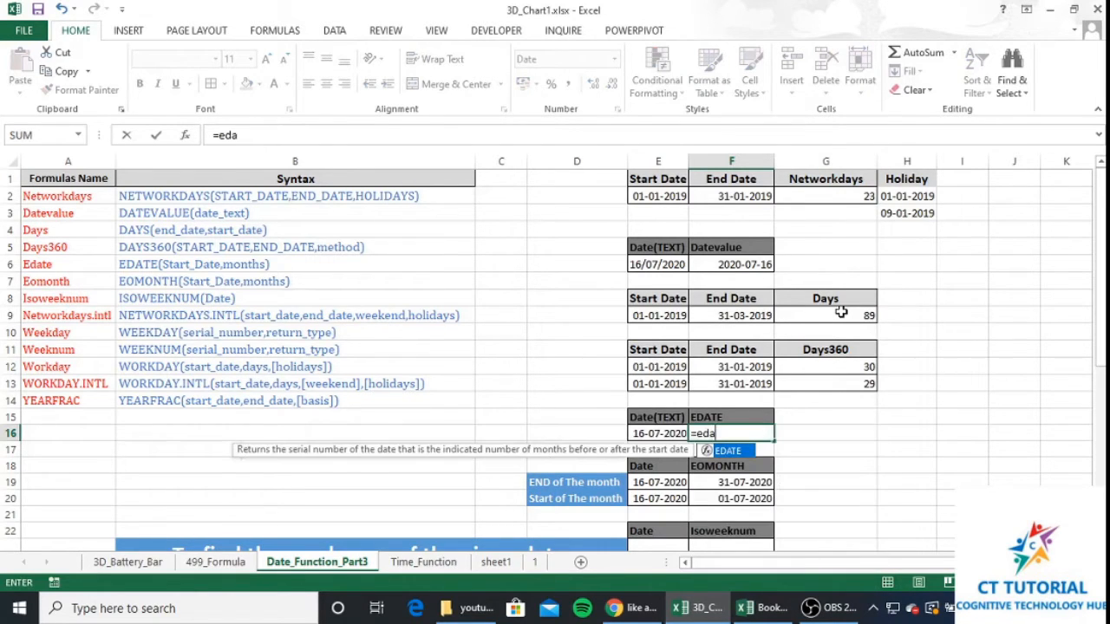
text(t)
key(Tab)
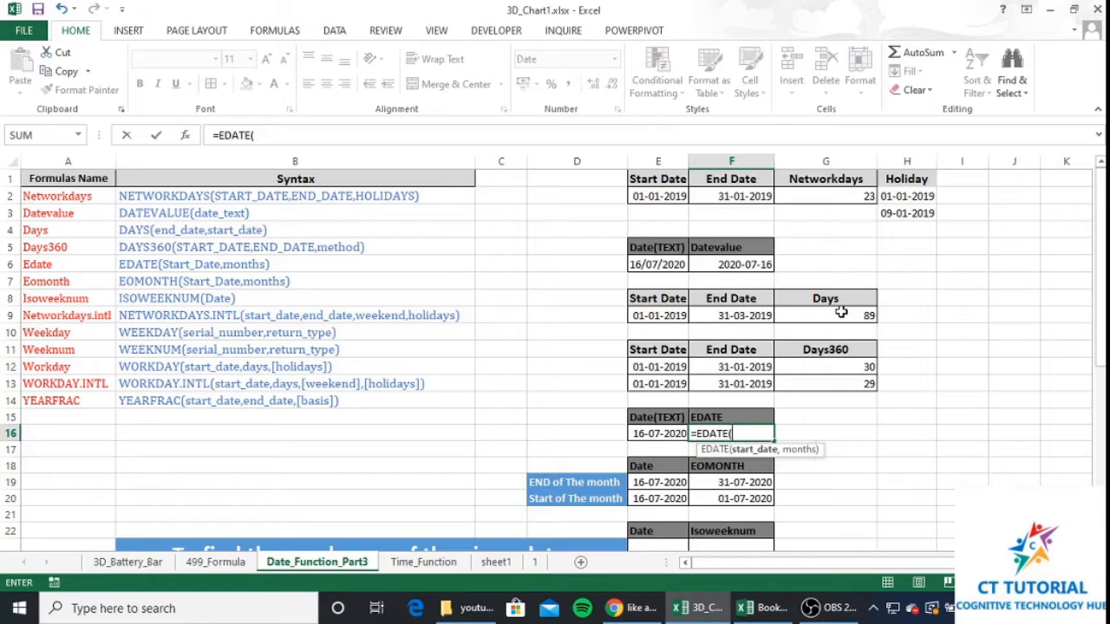
Step: Supply E16 as the start date and 2 as the months, and complete the EDATE formula in F16
key(Left)
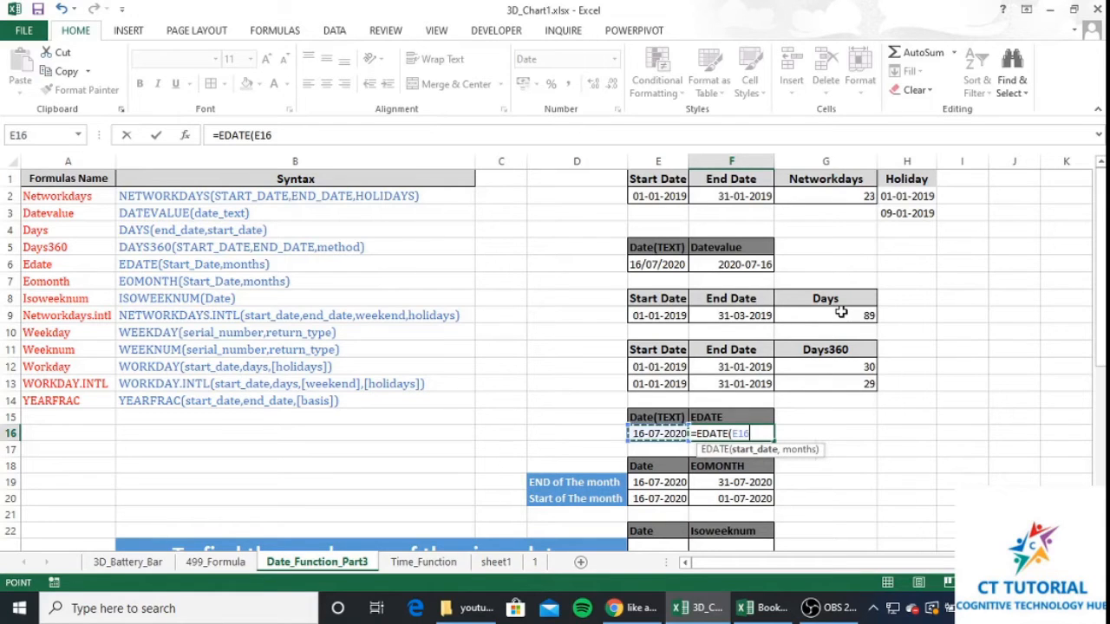
text(,2)
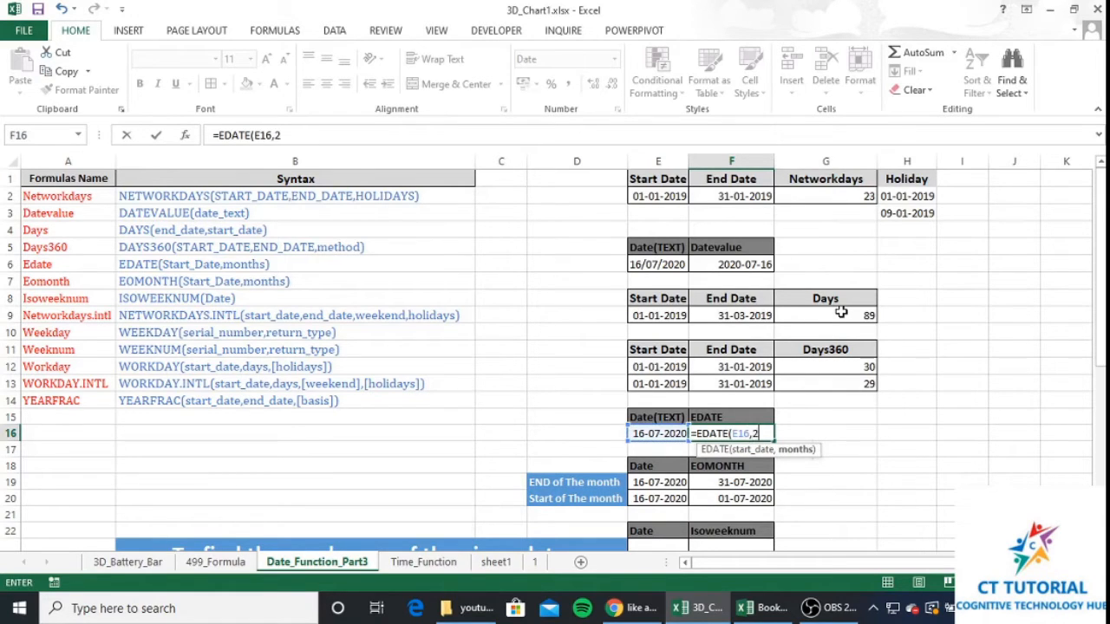
text())
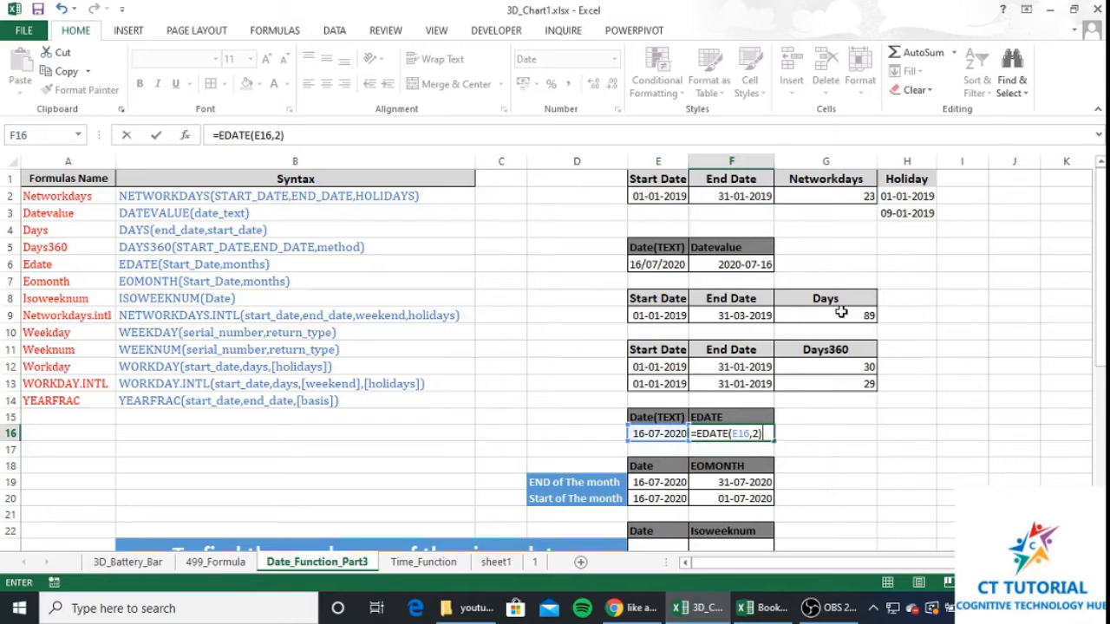
key(Return)
key(Up)
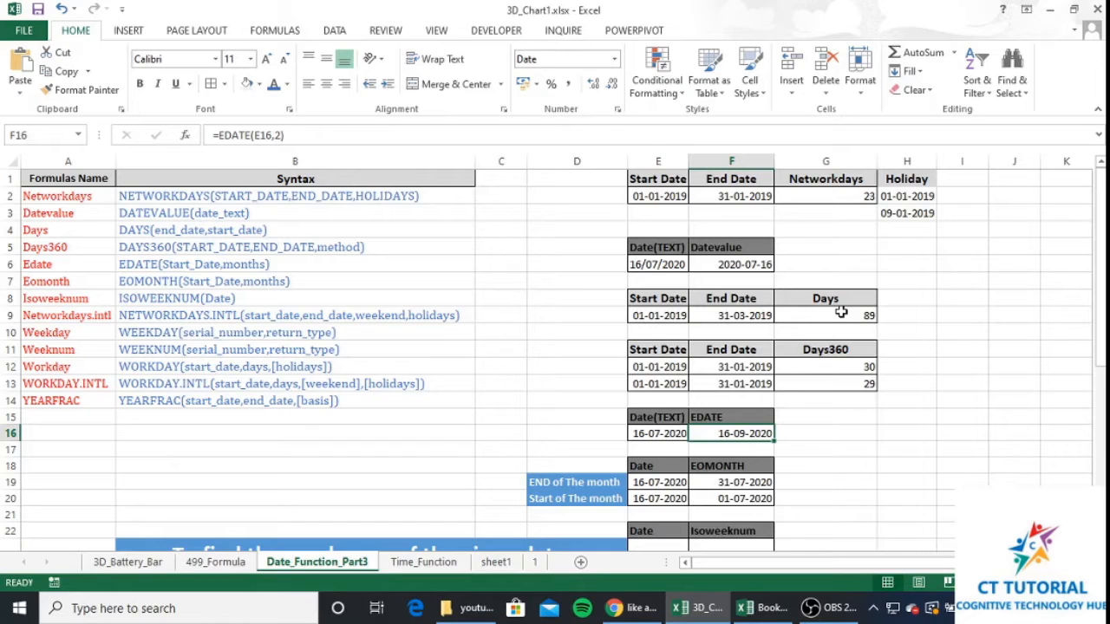
Step: Enter an EOMONTH formula in F19 with E19 as the start date and 0 as the months
key(Down)
key(Down)
key(Down)
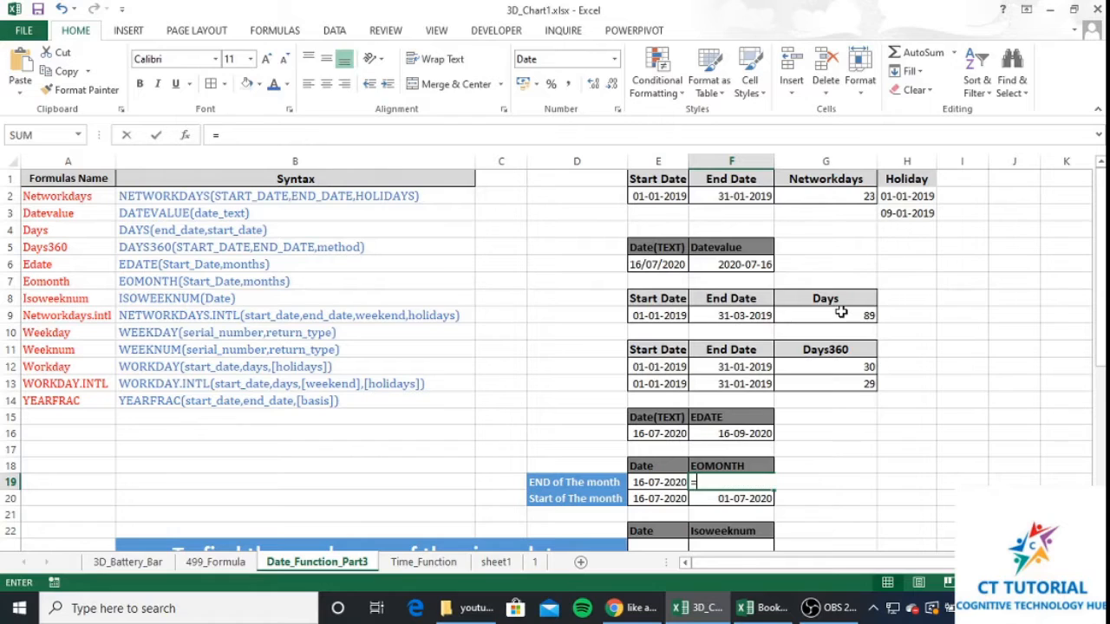
text(=)
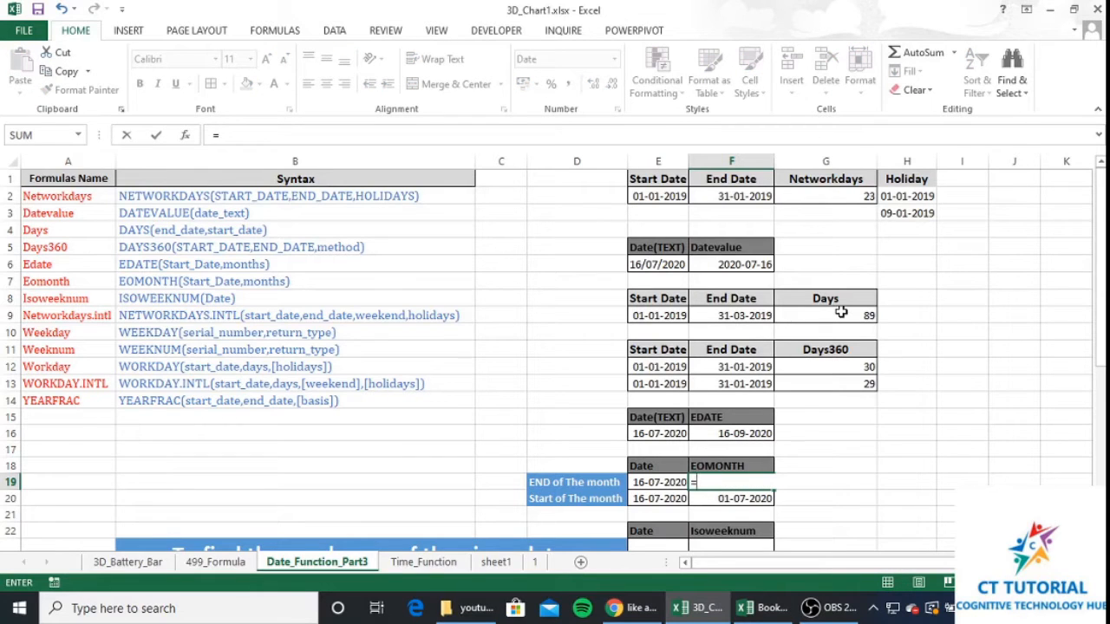
text(eom)
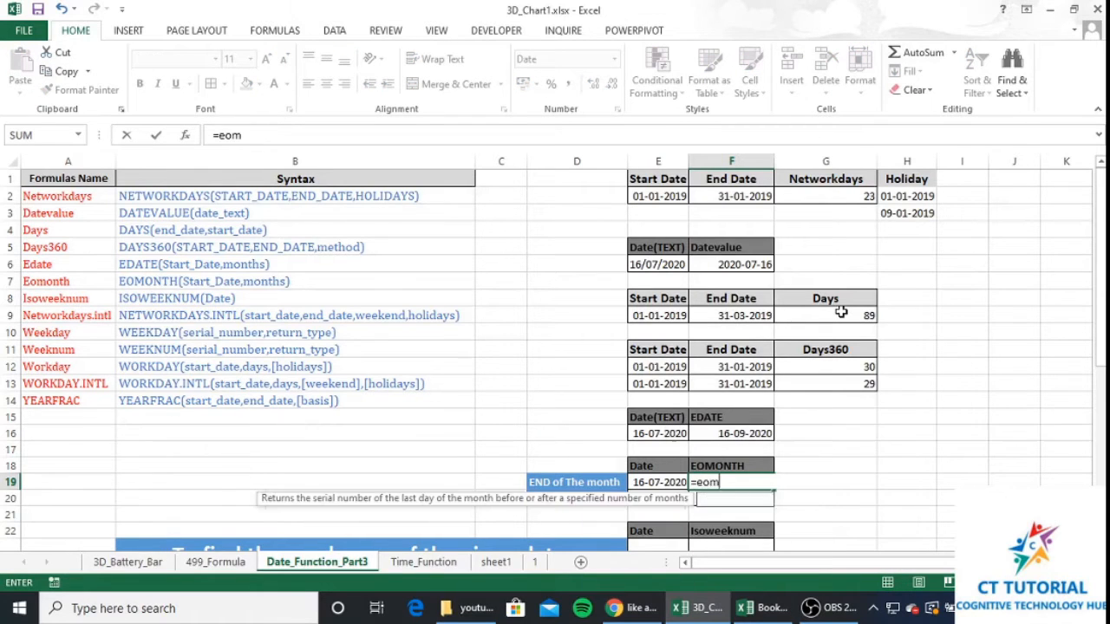
key(Tab)
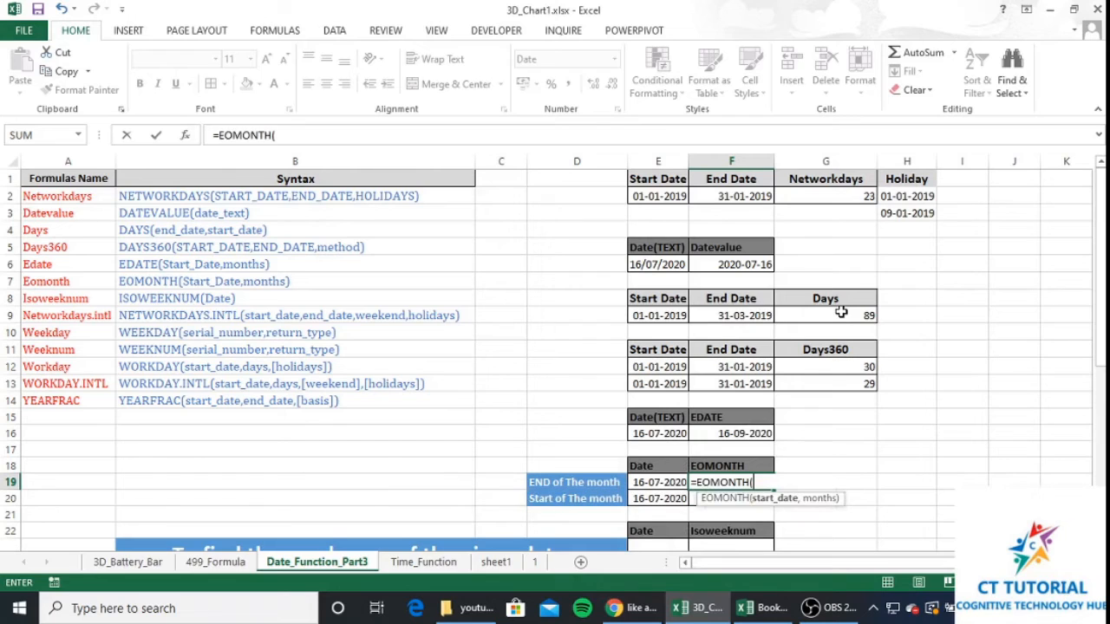
key(Left)
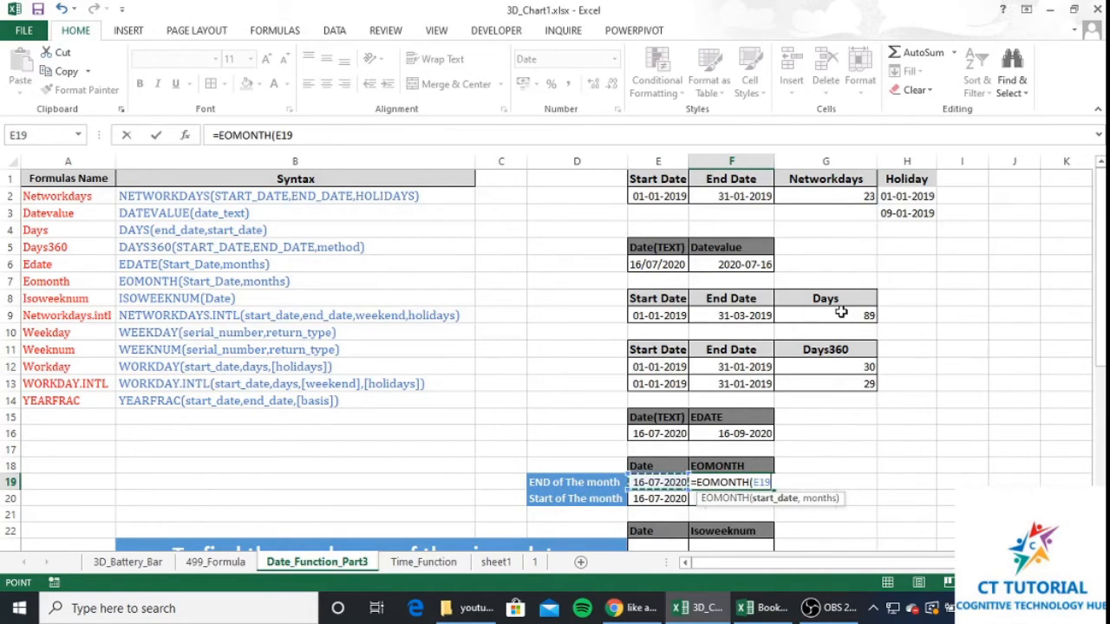
text(,)
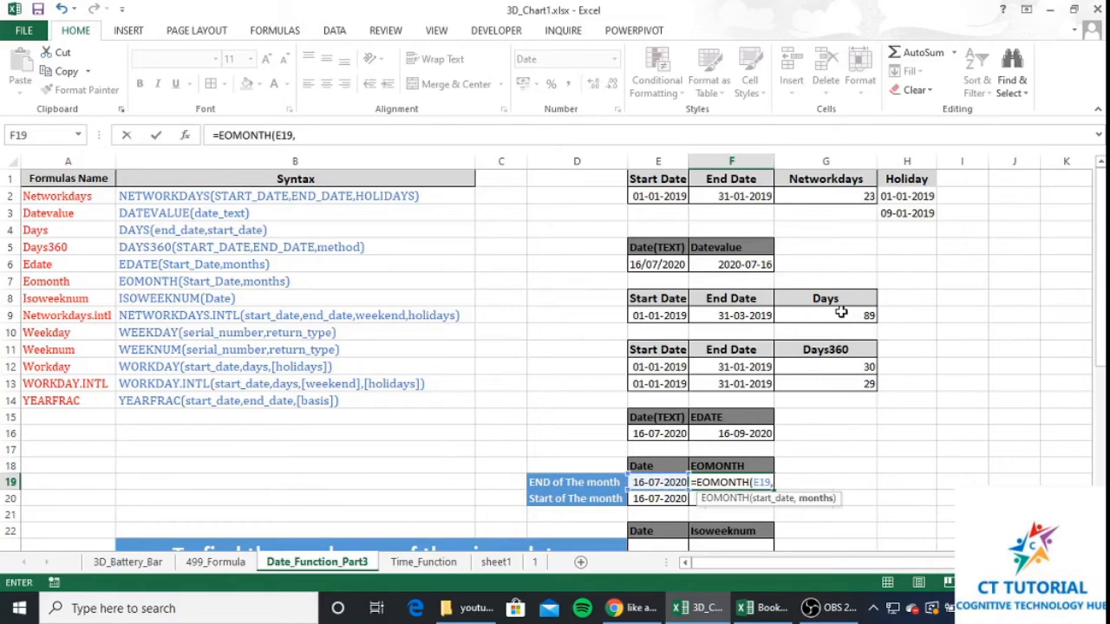
text(0))
key(Return)
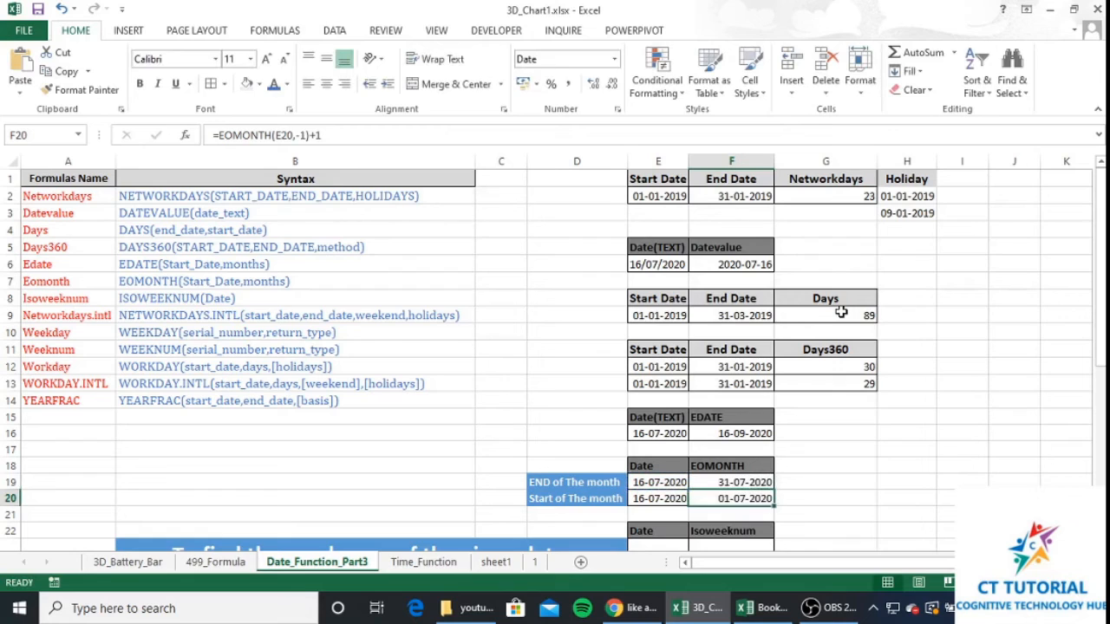
Step: Change the months argument of the EOMONTH formula in F19 to 1
key(Up)
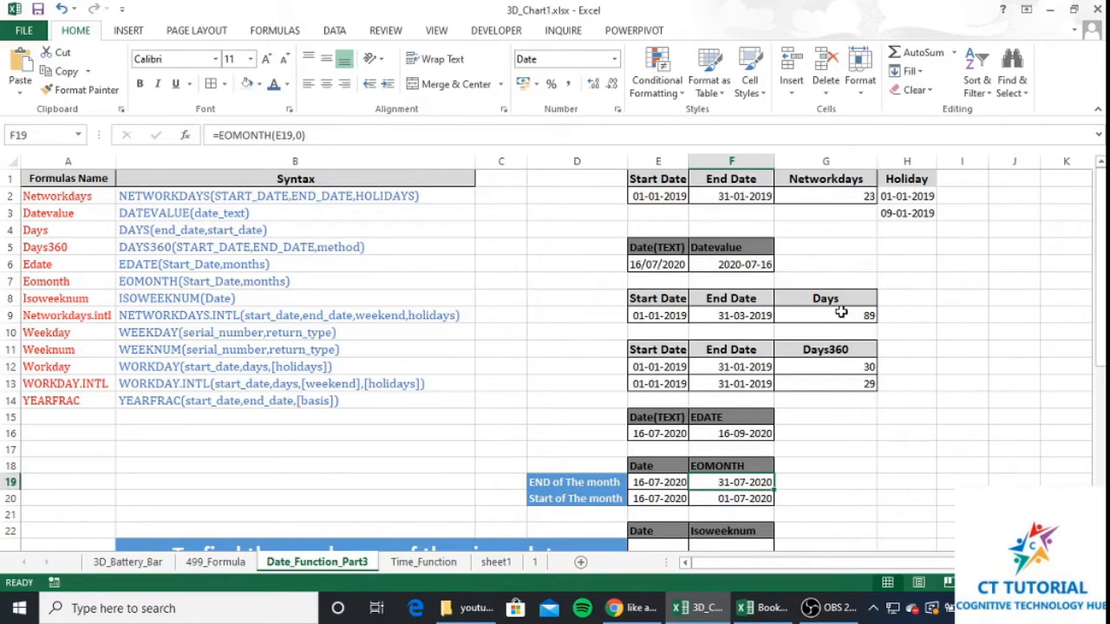
key(F2)
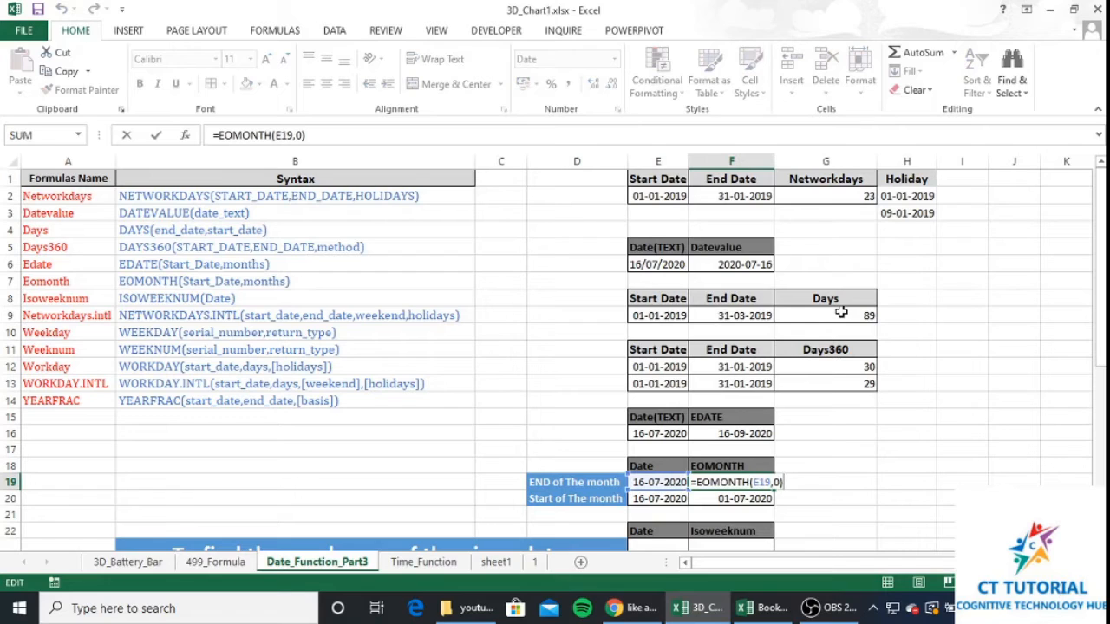
key(BackSpace)
key(BackSpace)
text(1))
key(Return)
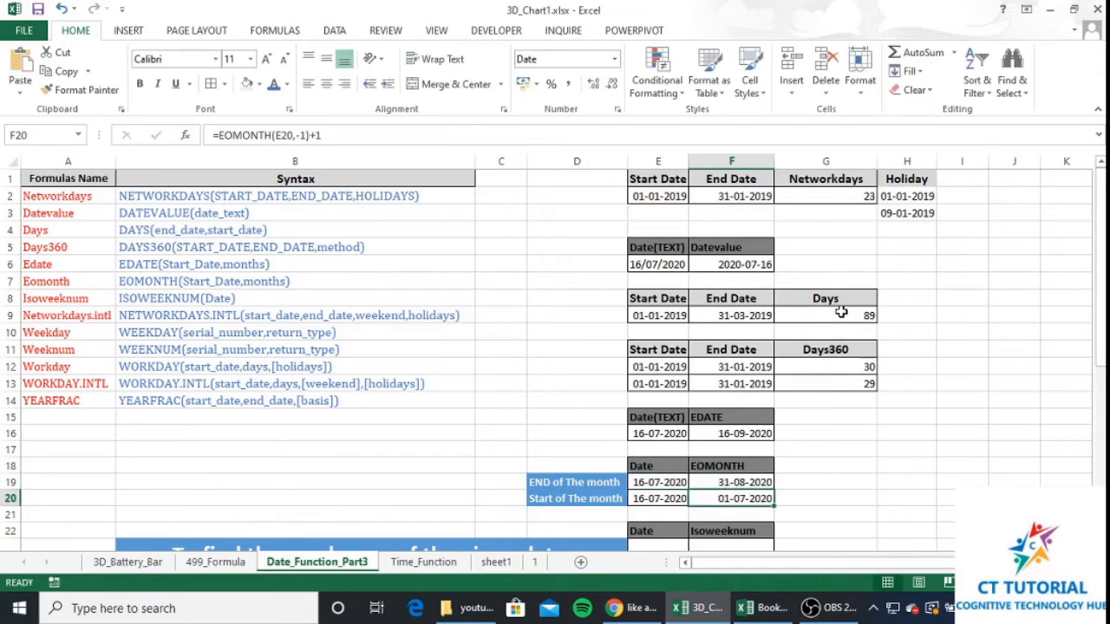
key(Up)
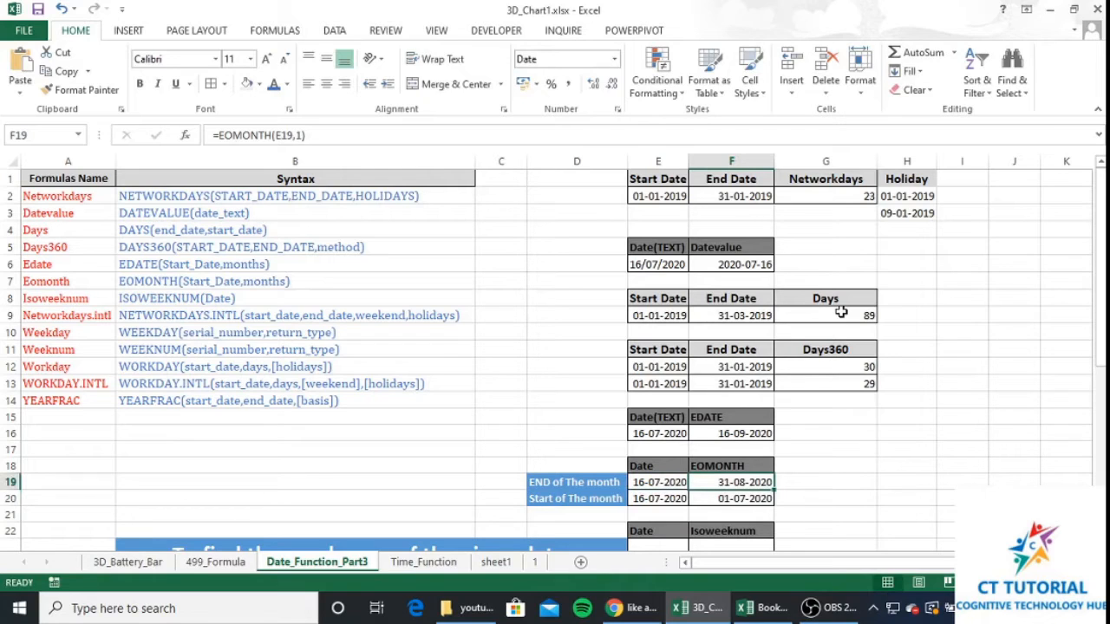
Step: Enter an EOMONTH formula in F20 with E20 as the start date and -1 as the months
key(Down)
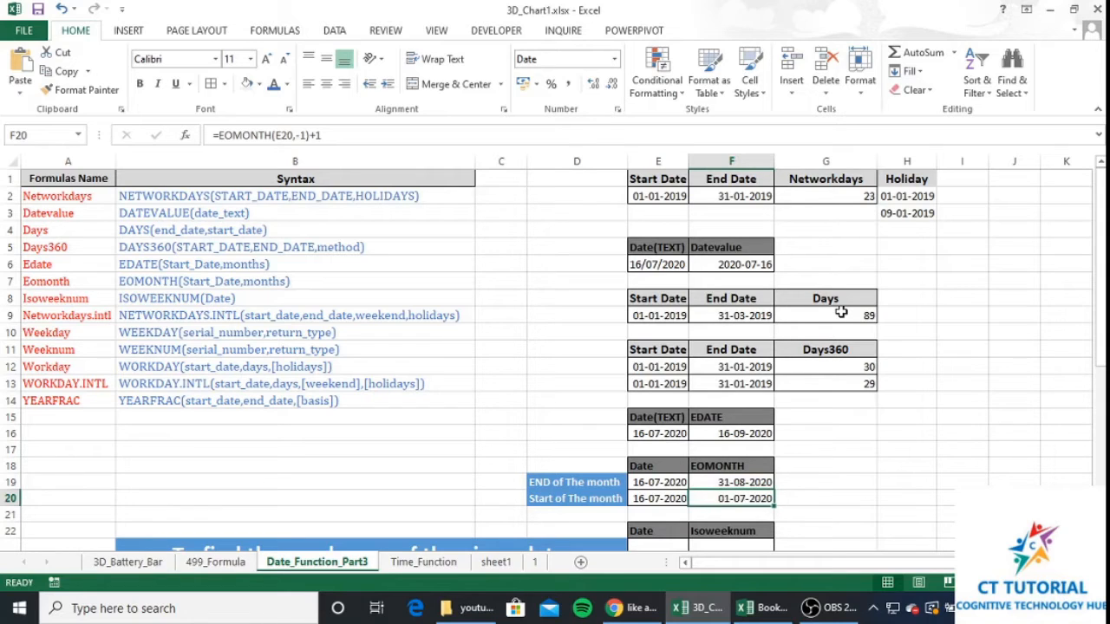
text(=)
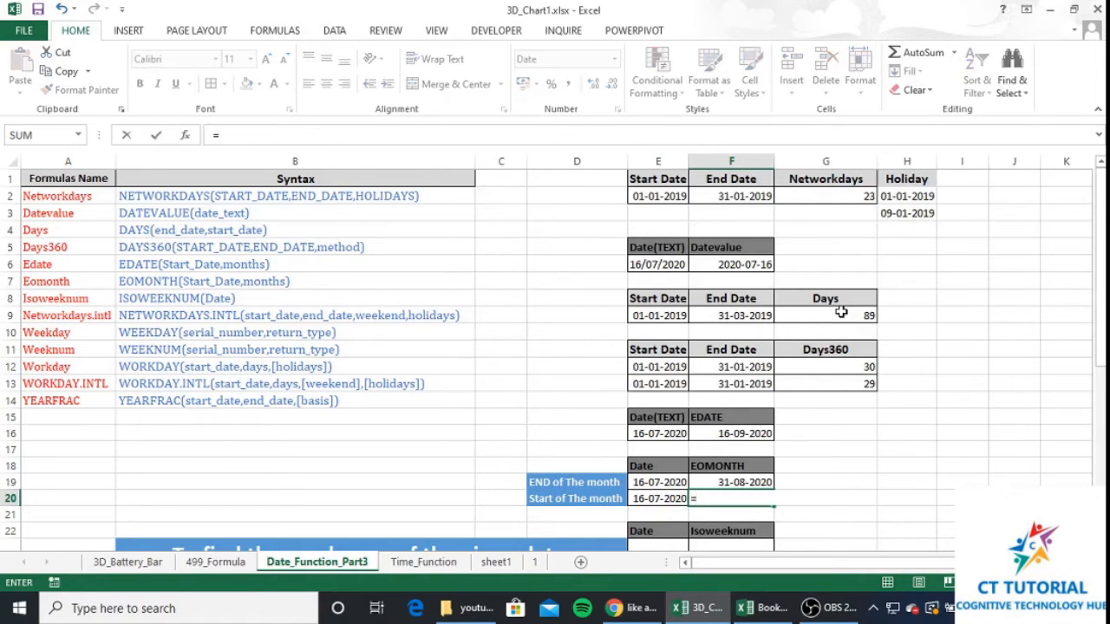
text(eom)
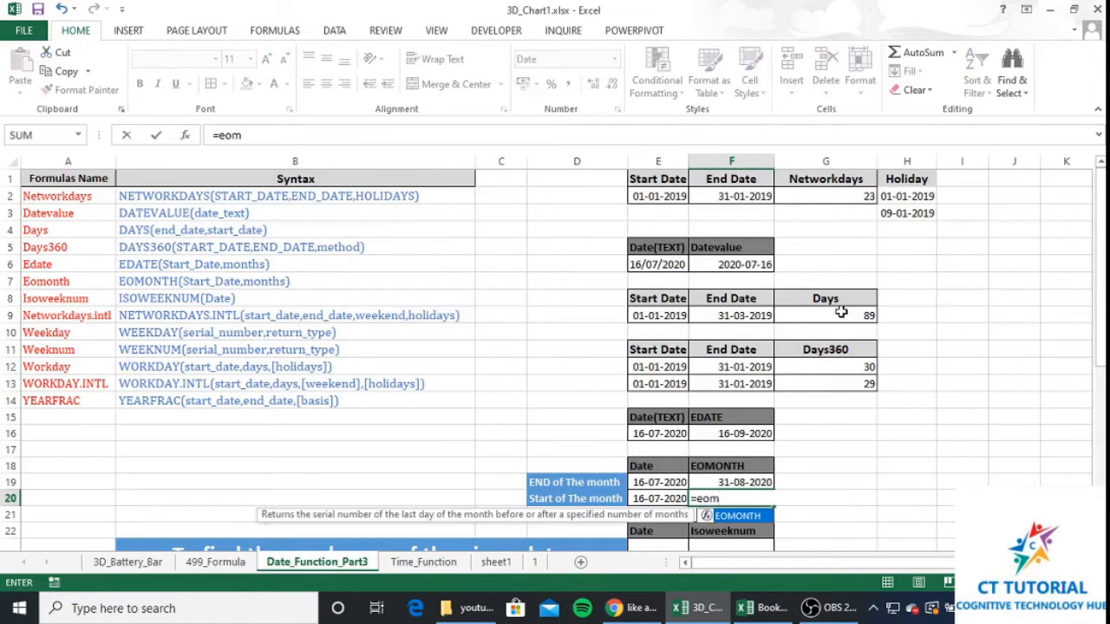
key(Tab)
key(Left)
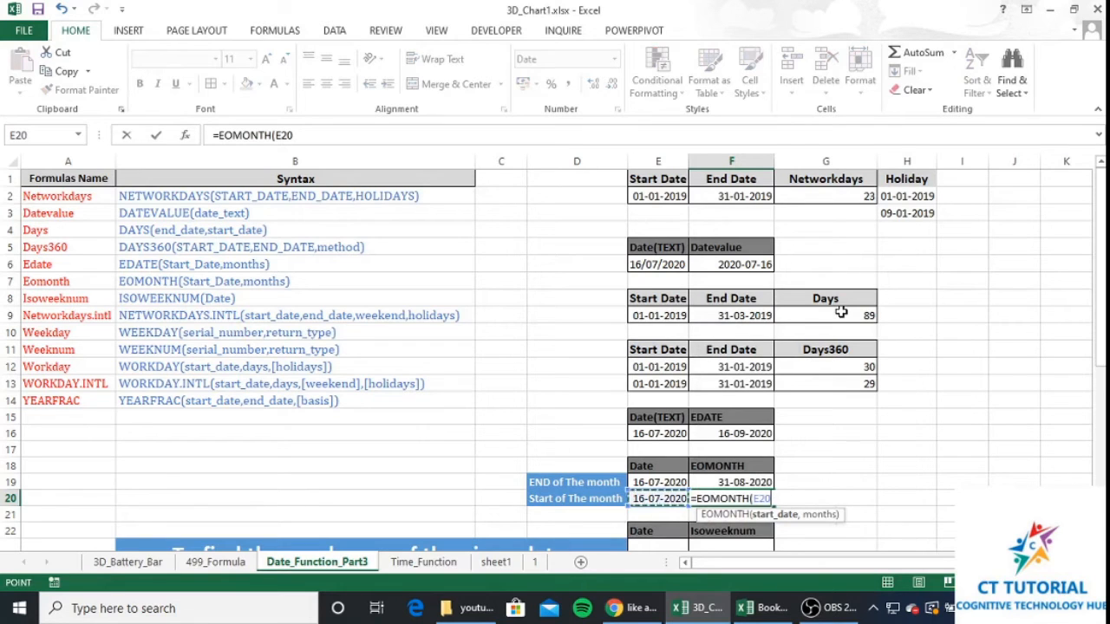
text(,)
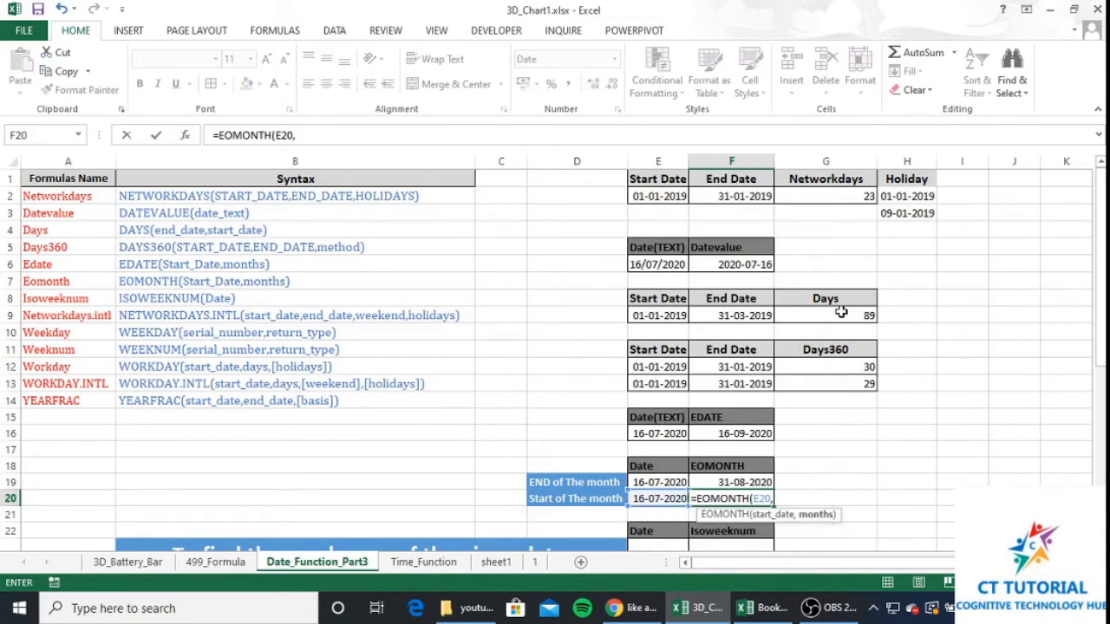
text(-1)
key(Return)
Step: Append +1 to the EOMONTH formula in F20 so it returns the start of the month
key(Up)
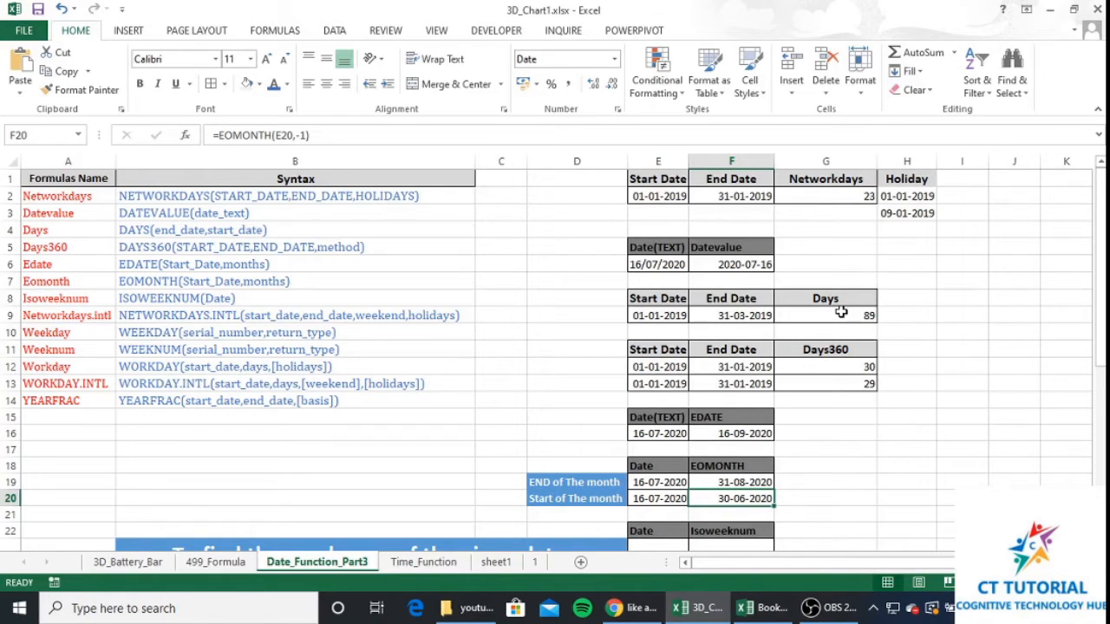
key(F2)
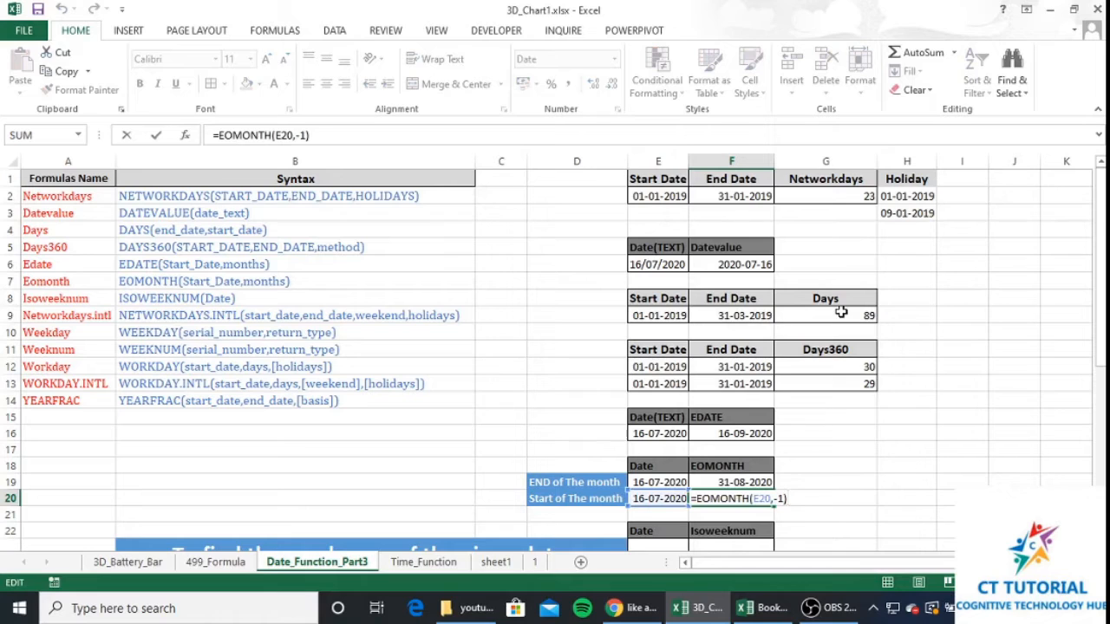
text(+1)
key(Return)
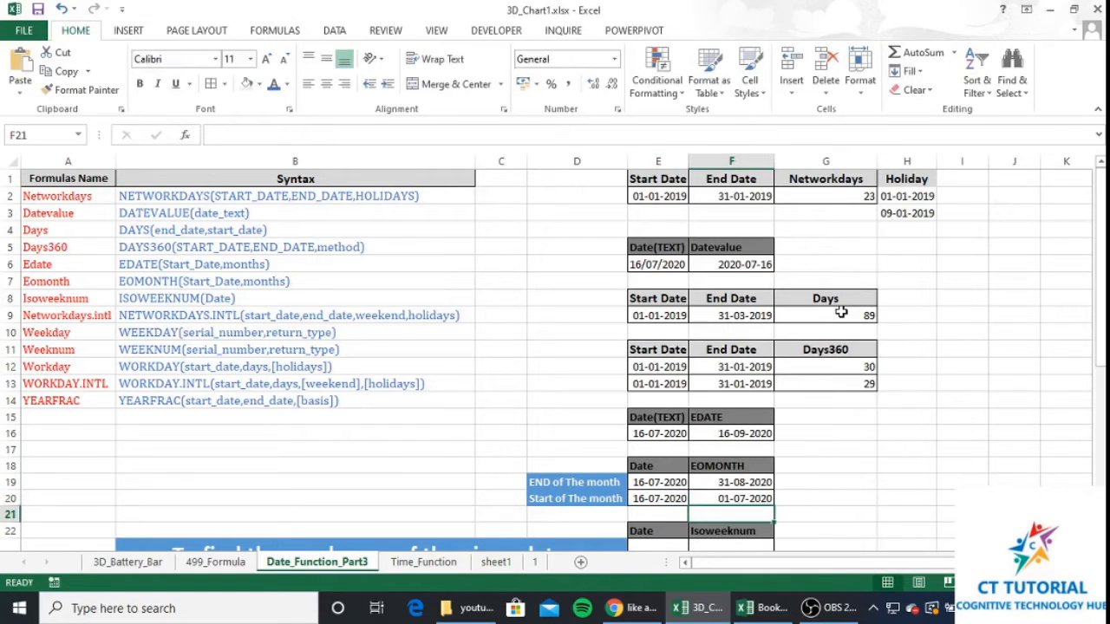
key(Up)
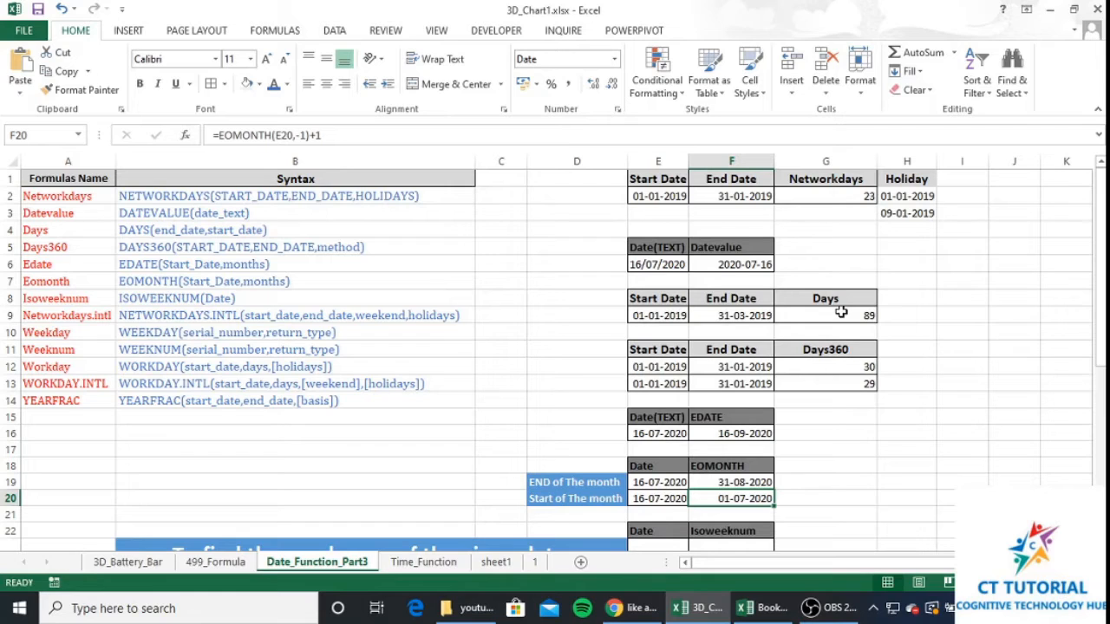
Step: Set the months argument of the EOMONTH formula in F19 back to 0
key(Up)
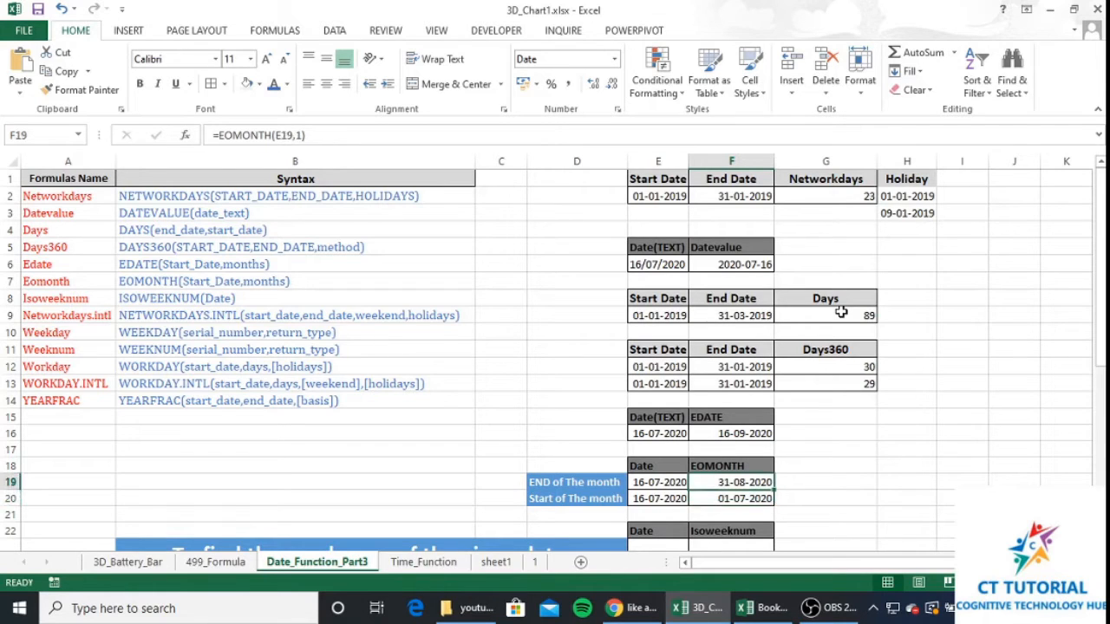
key(F2)
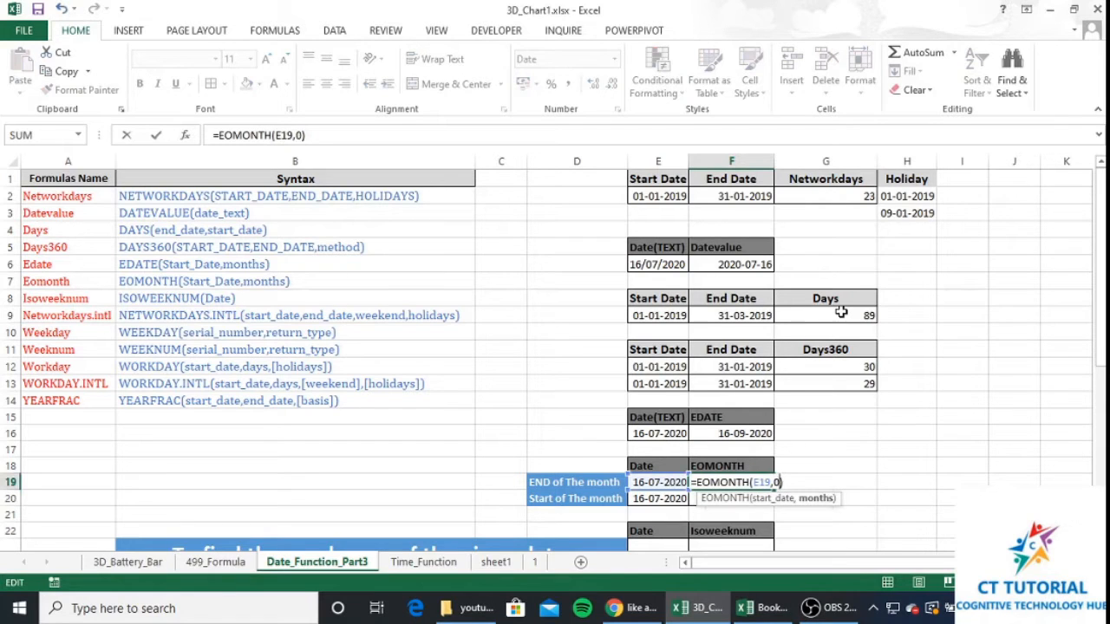
key(Return)
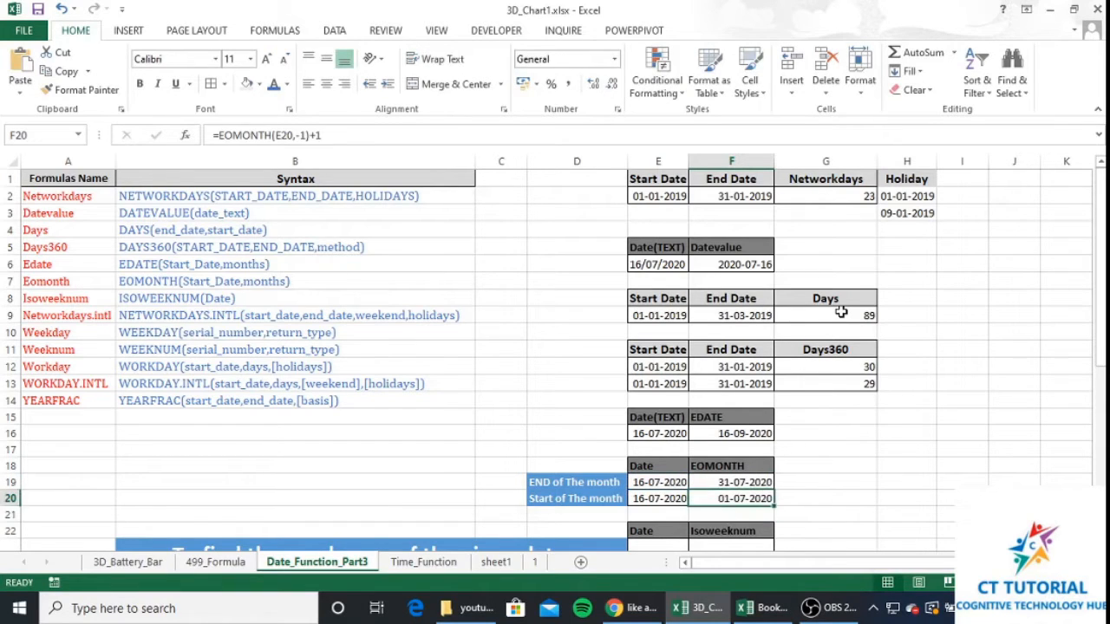
key(Up)
key(Left)
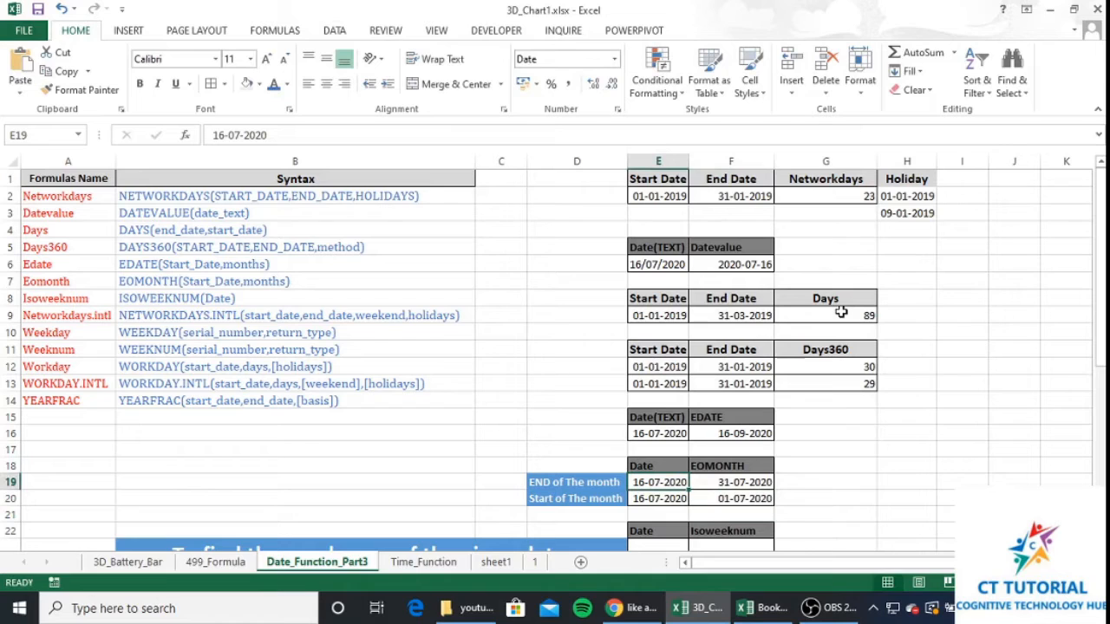
Step: Set the date in E19 of the EOMONTH table to 01/01/2020
text(01)
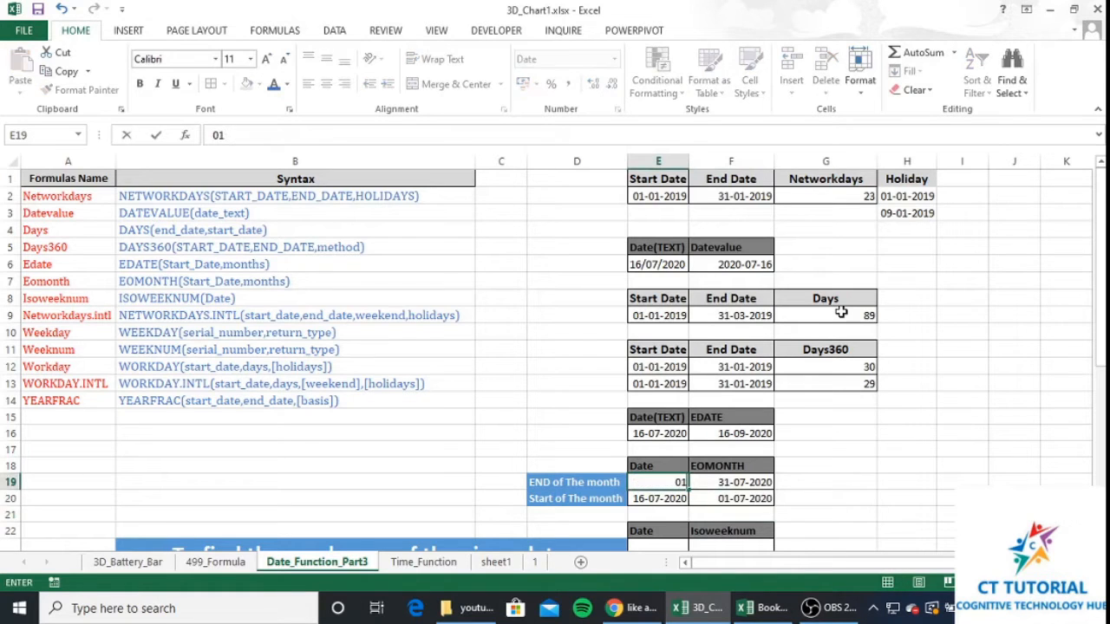
text(/01/2020)
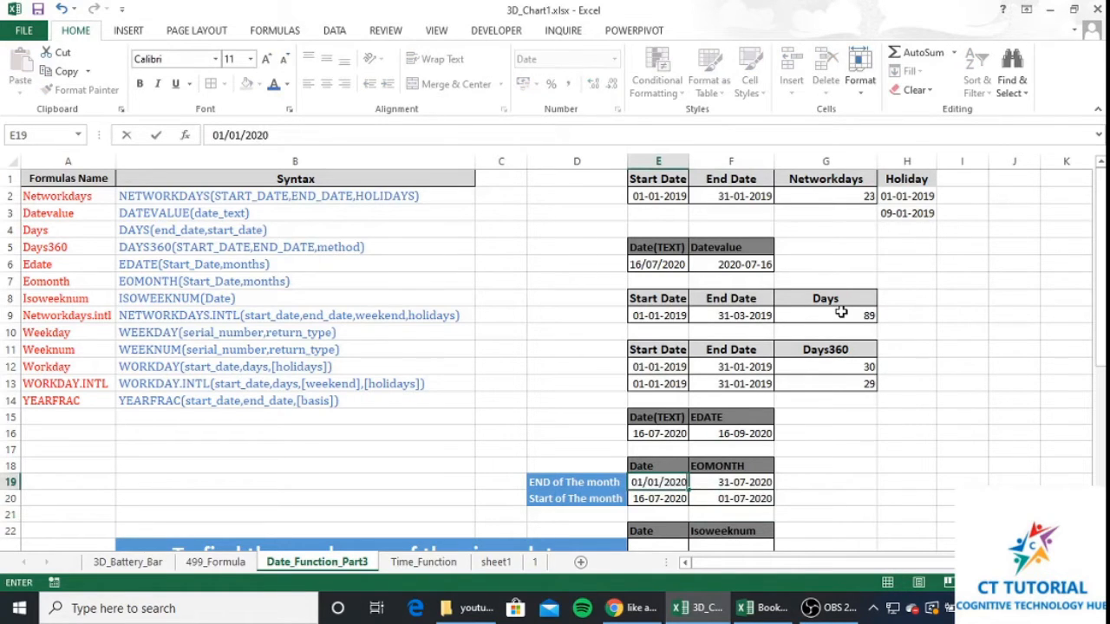
key(Return)
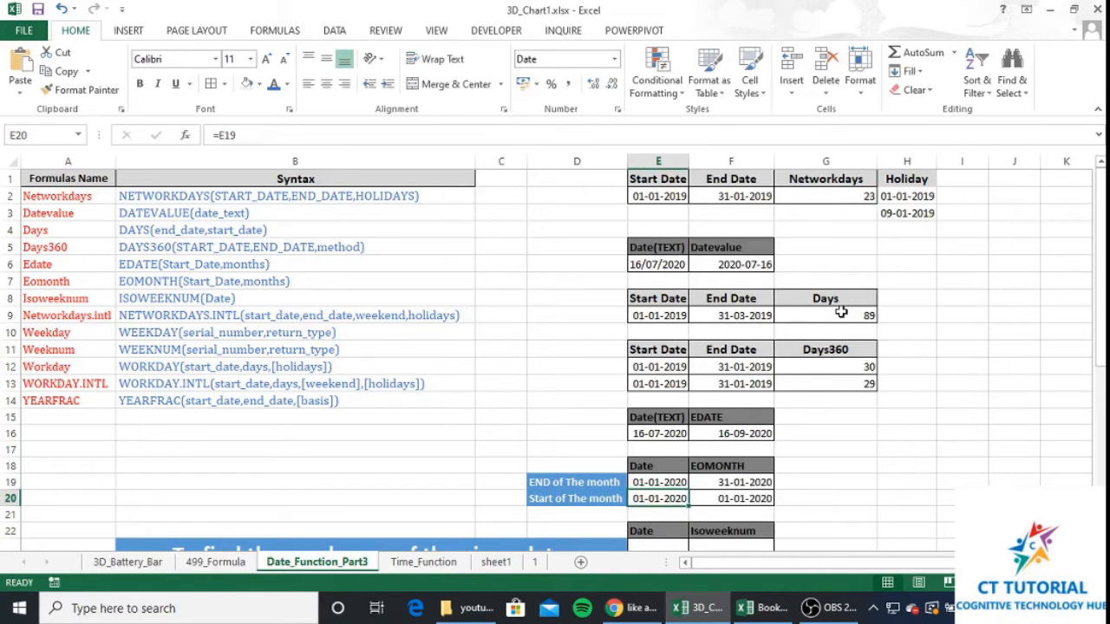
Step: Set the date in E19 to 06/06/2020 and check the EOMONTH formulas in F20 and F19
key(Up)
text(06/)
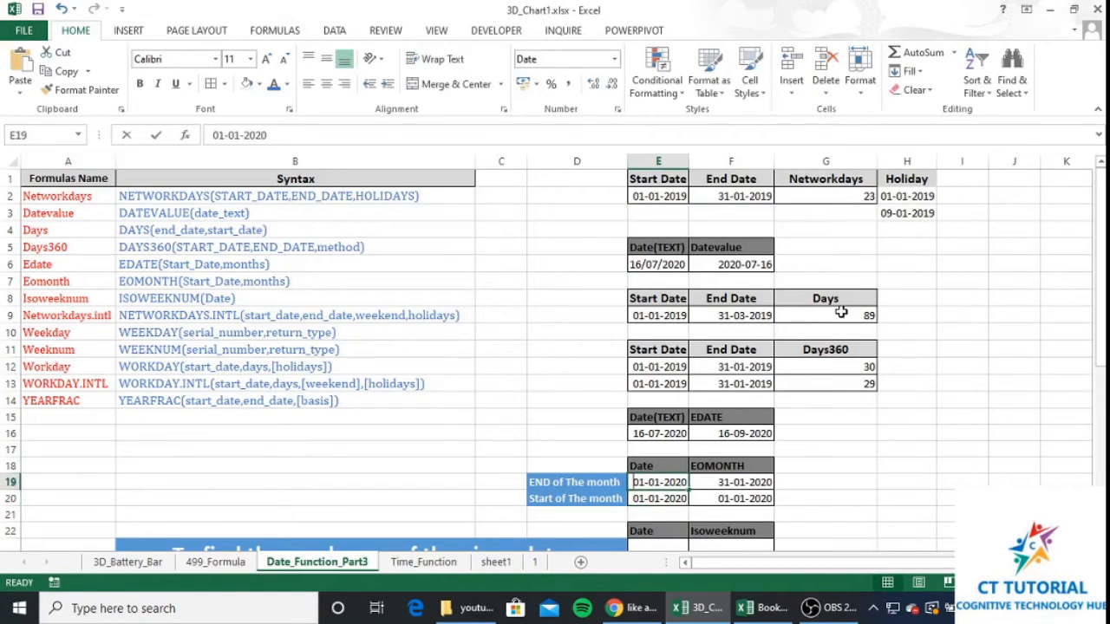
text(06/2)
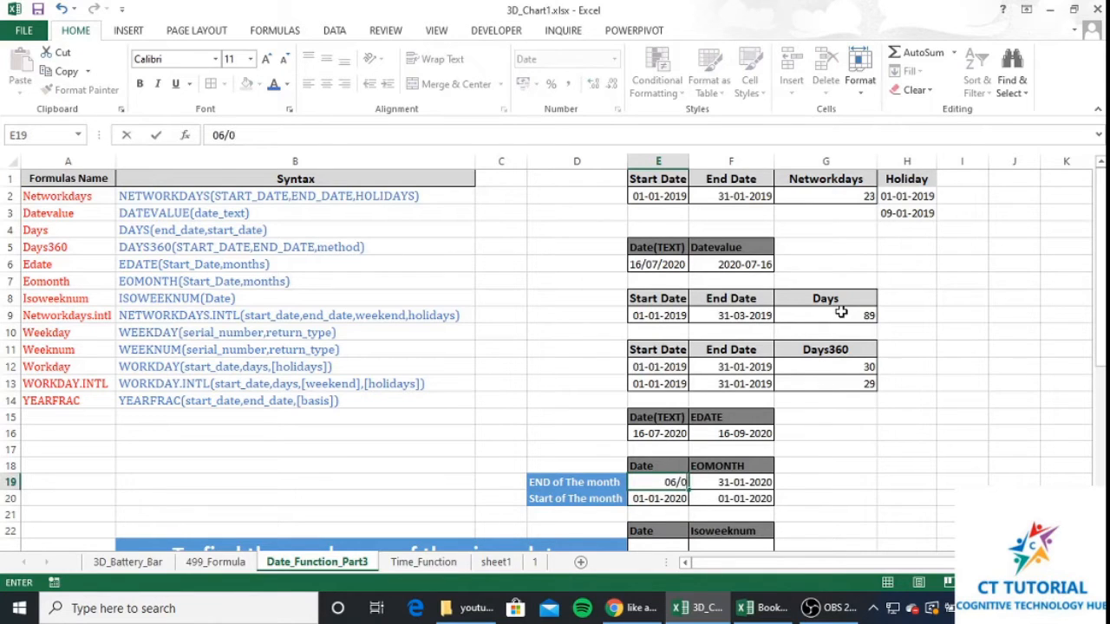
text(020)
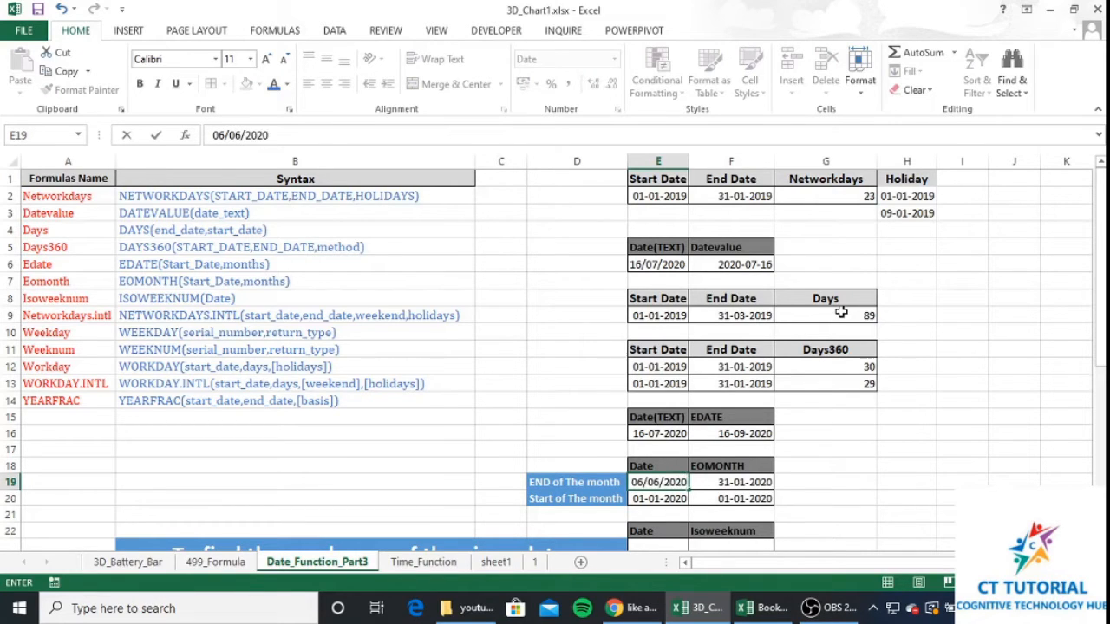
key(Return)
key(Up)
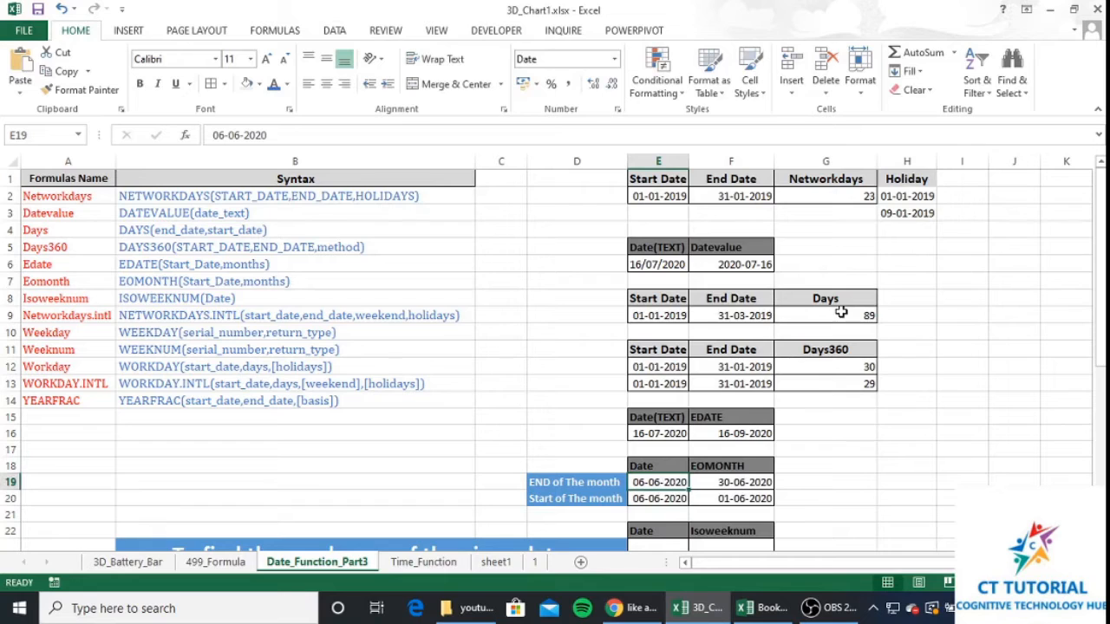
key(Right)
key(Down)
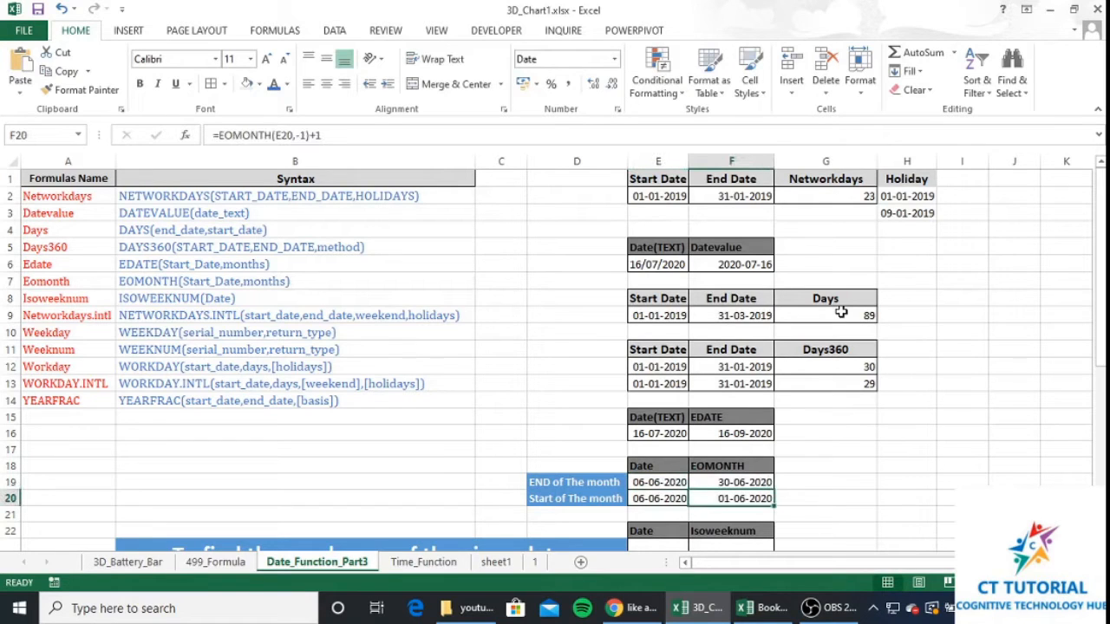
key(Up)
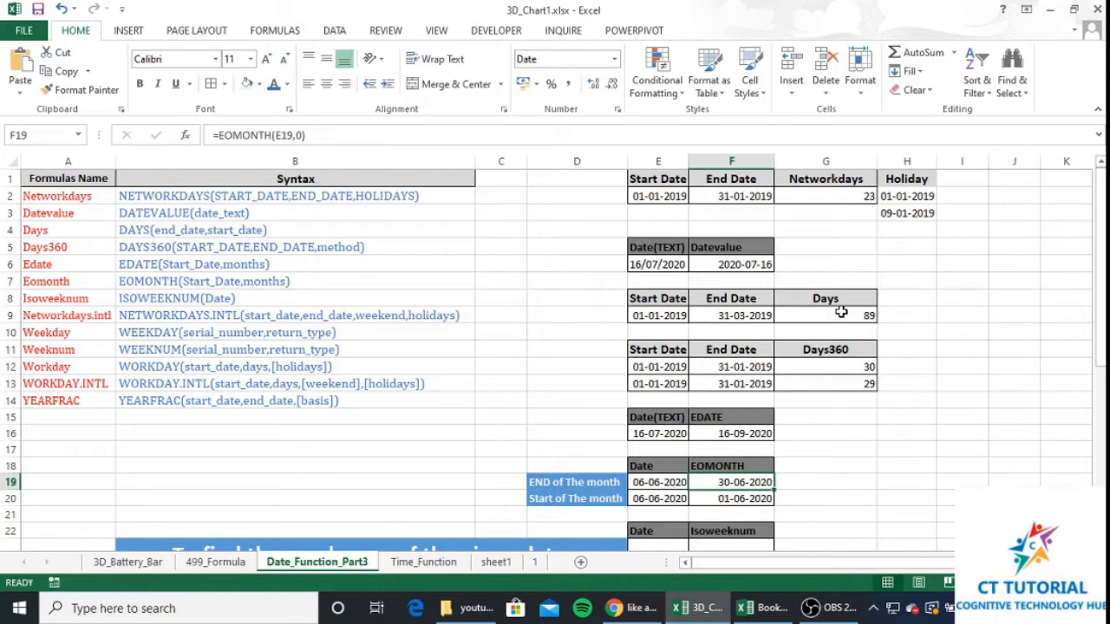
Step: Set the date in E23 of the Isoweeknum table to 25/05/2020
key(Down)
key(Down)
key(Down)
key(Down)
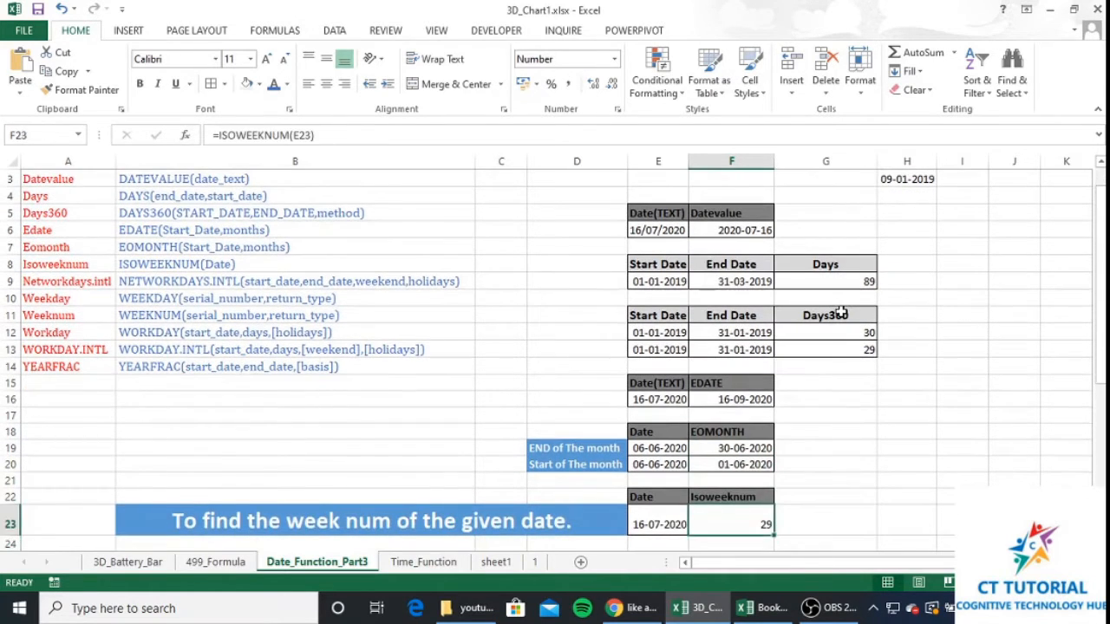
key(Left)
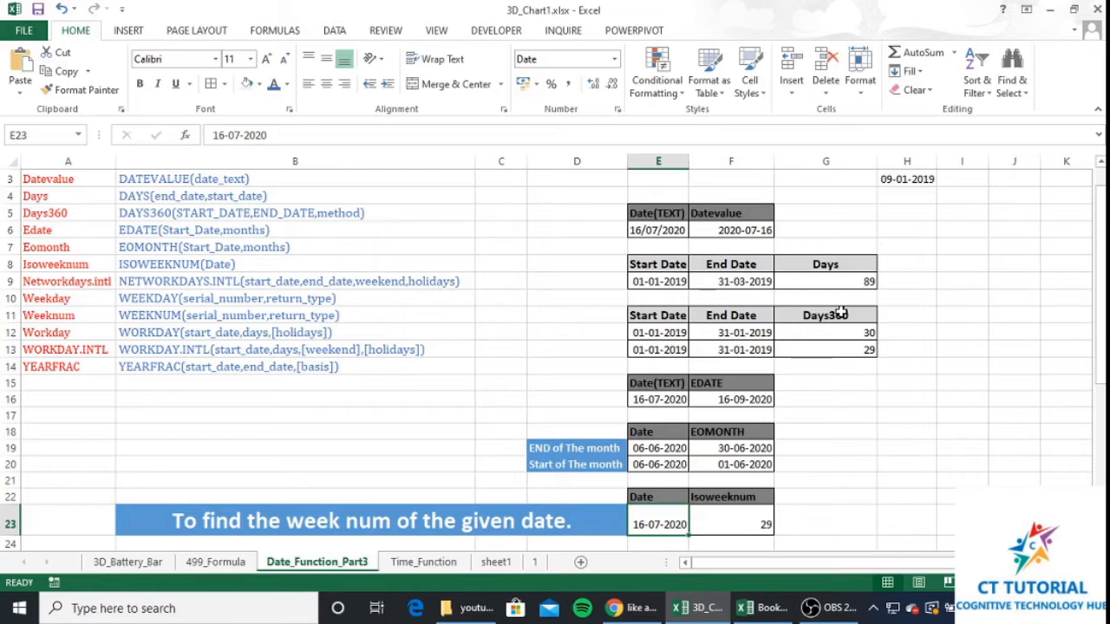
text(2)
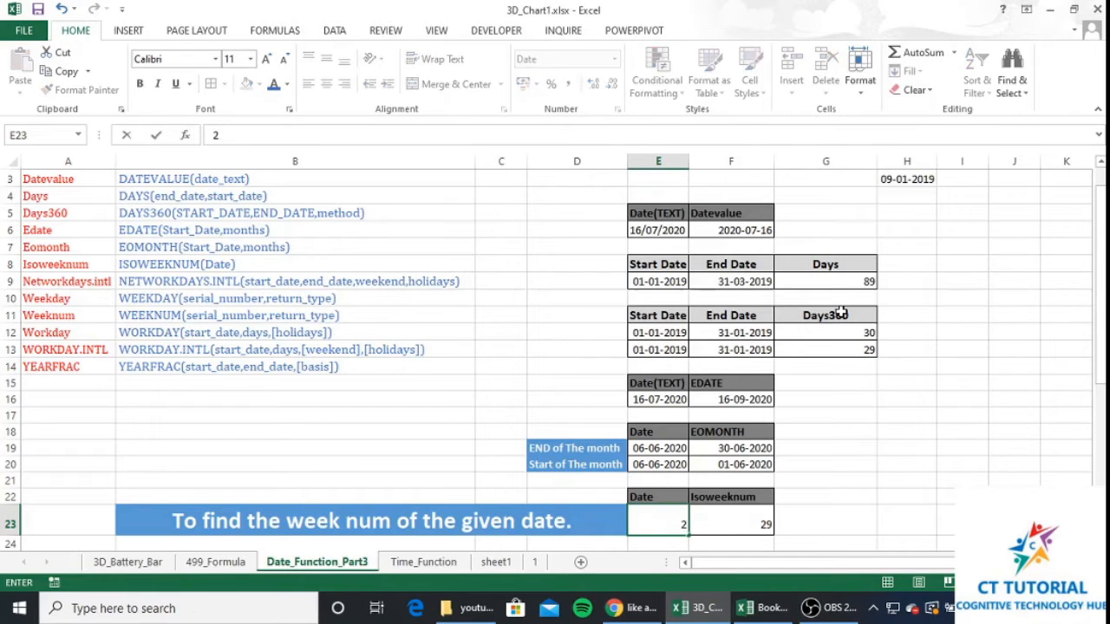
text(5/05/2)
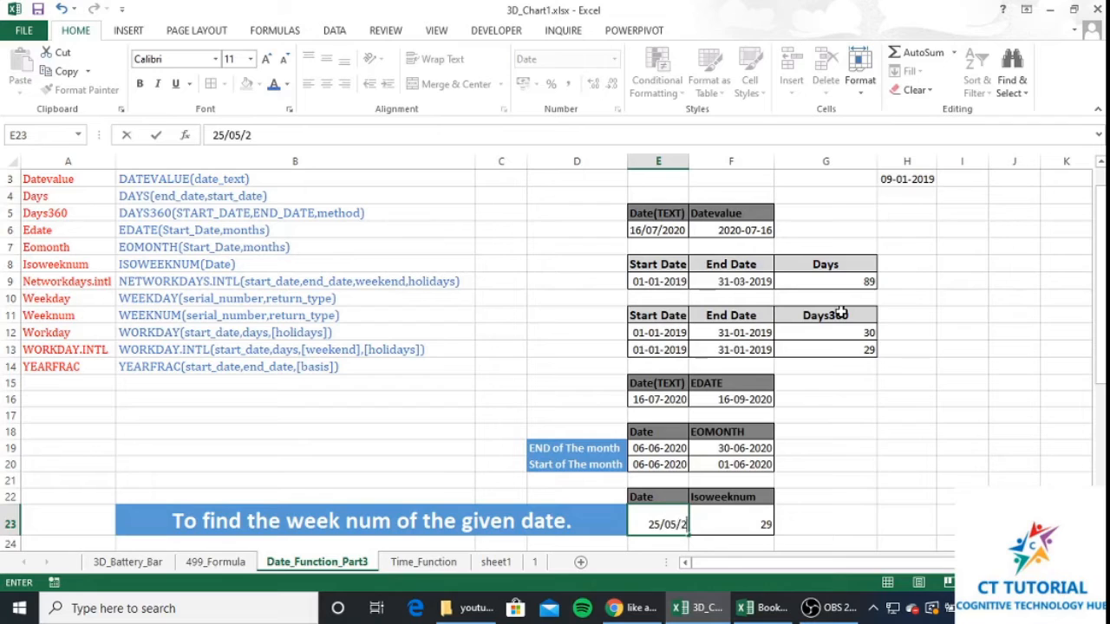
text(020)
key(Return)
key(Up)
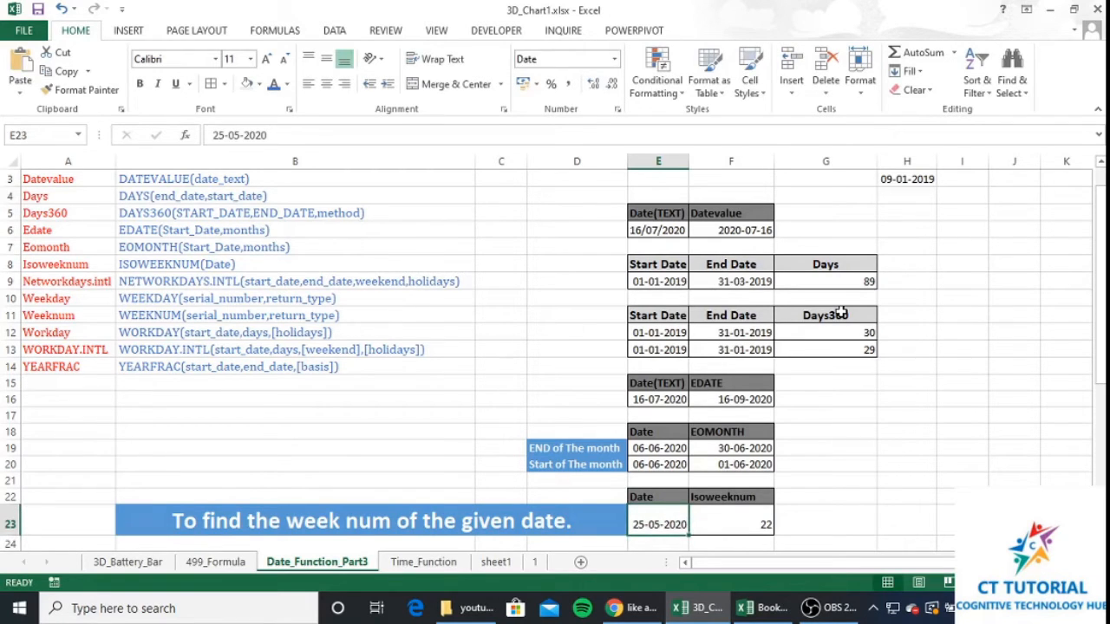
Step: Clear the existing ISOWEEKNUM formula from F23 and set the date in E23 to 12/06/2020
key(Right)
key(Delete)
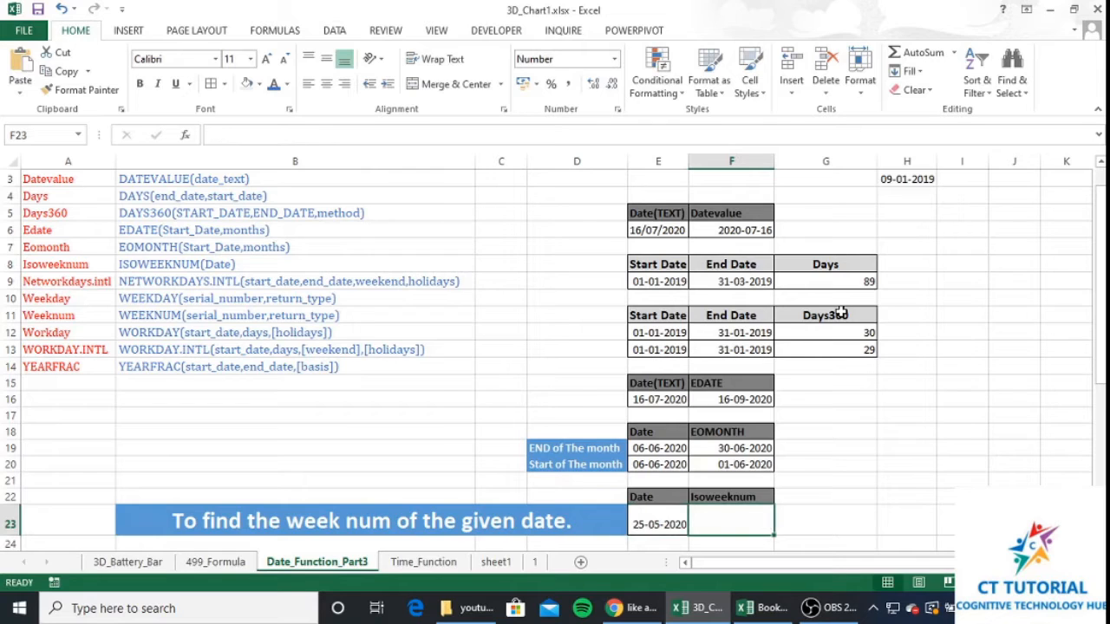
key(Left)
text(12)
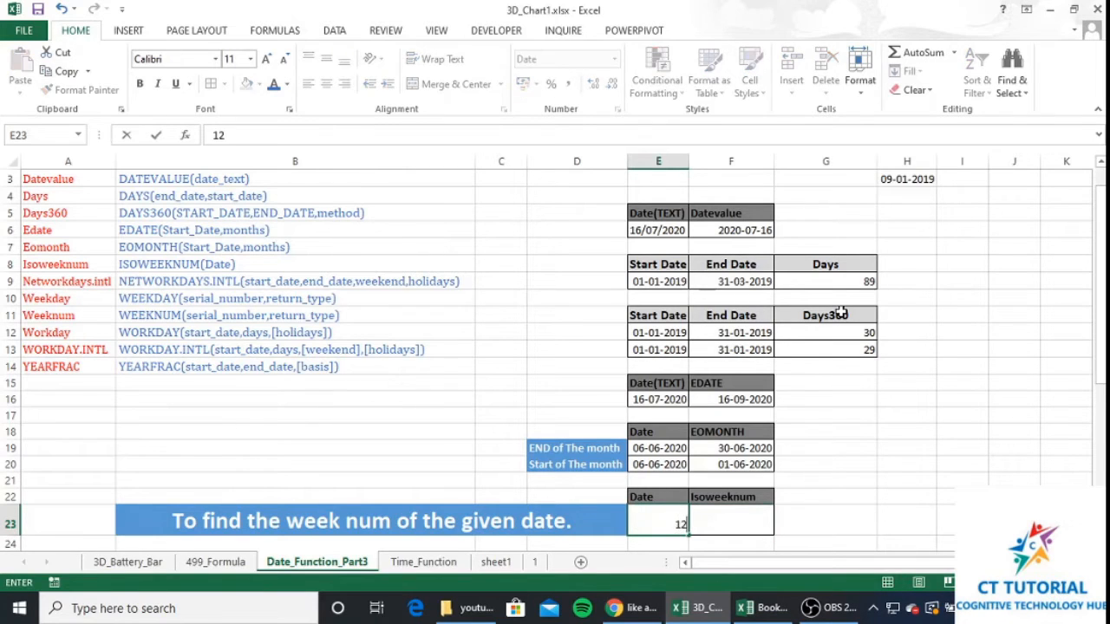
text(/06/2020)
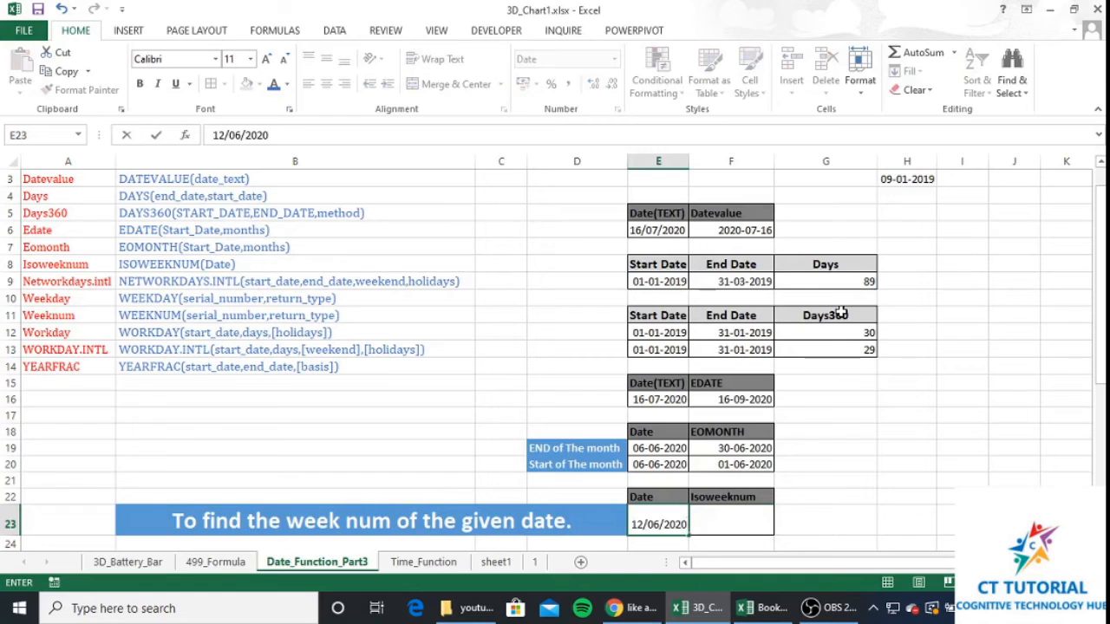
key(Tab)
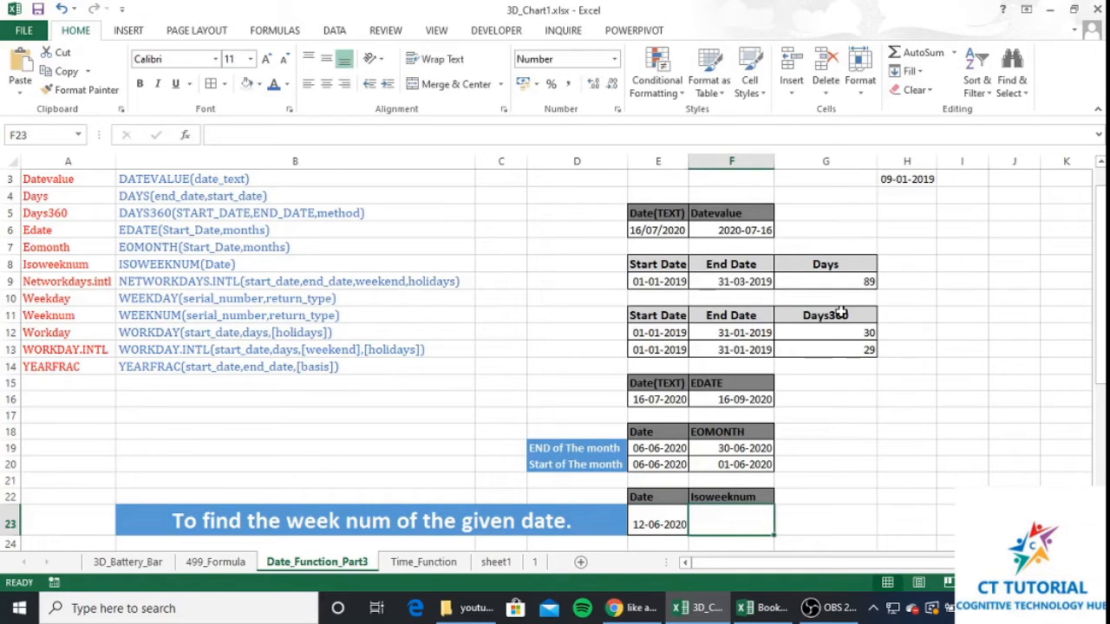
Step: Enter an ISOWEEKNUM formula in F23 with E23 as the date
text(=)
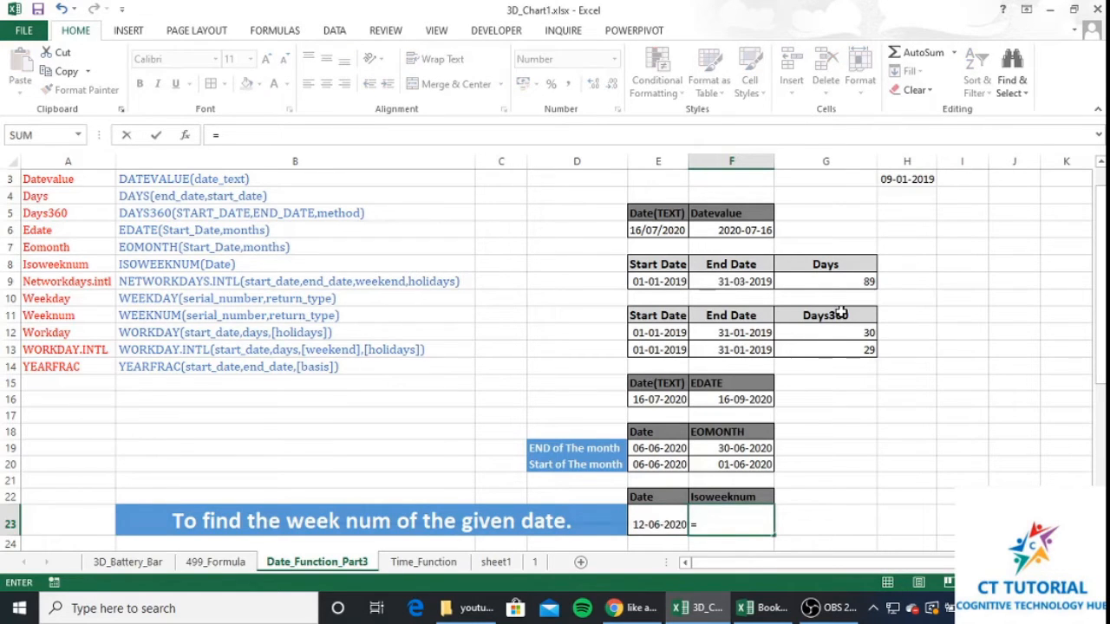
text(iso)
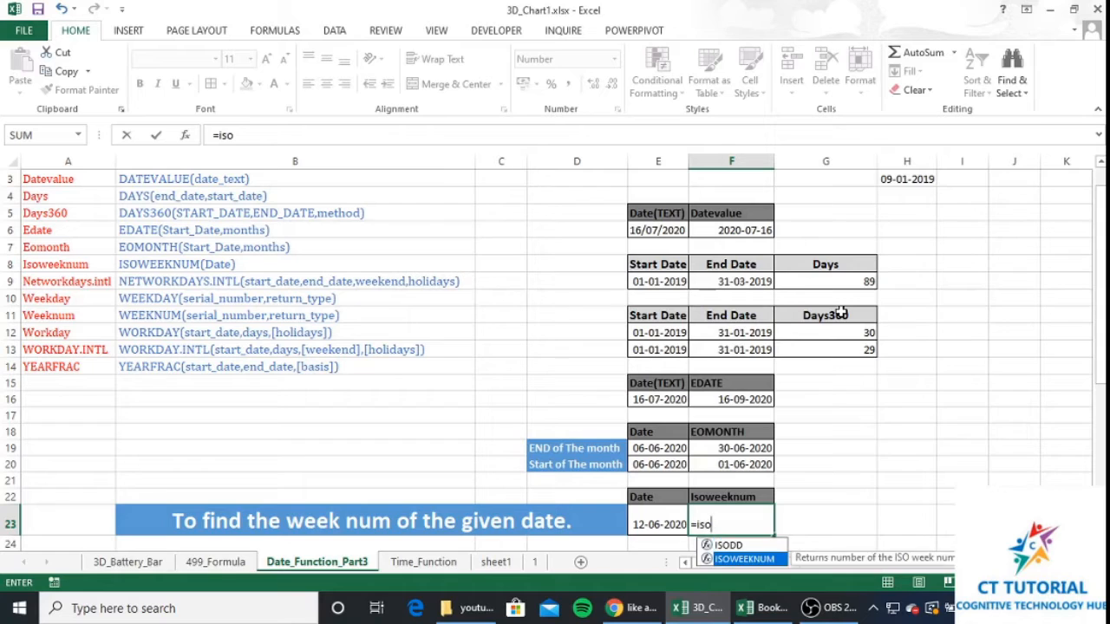
key(Tab)
key(Left)
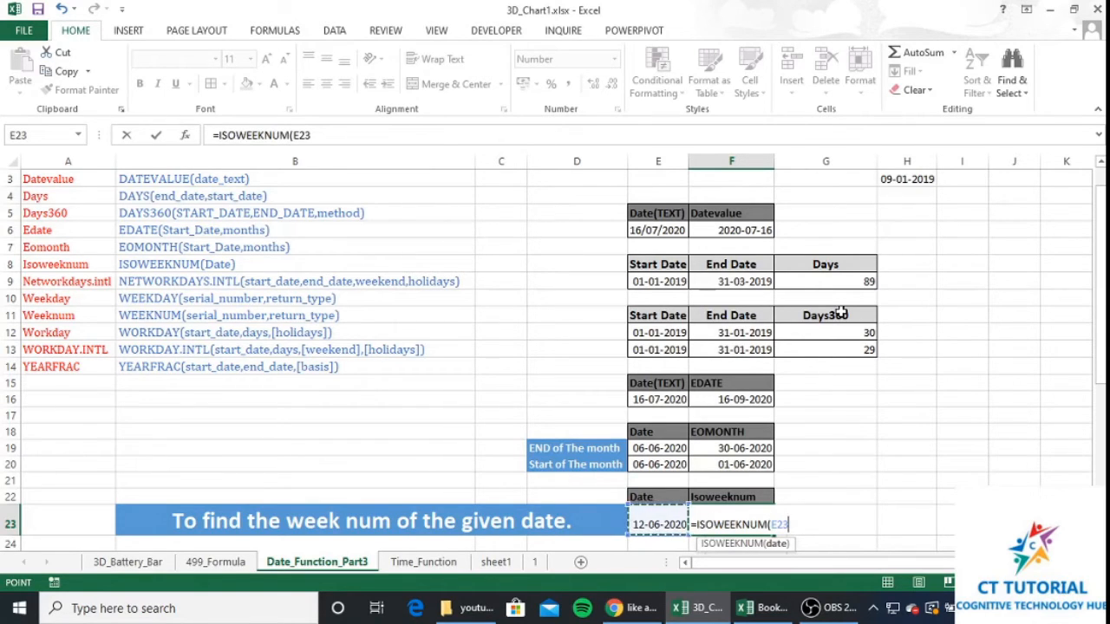
text())
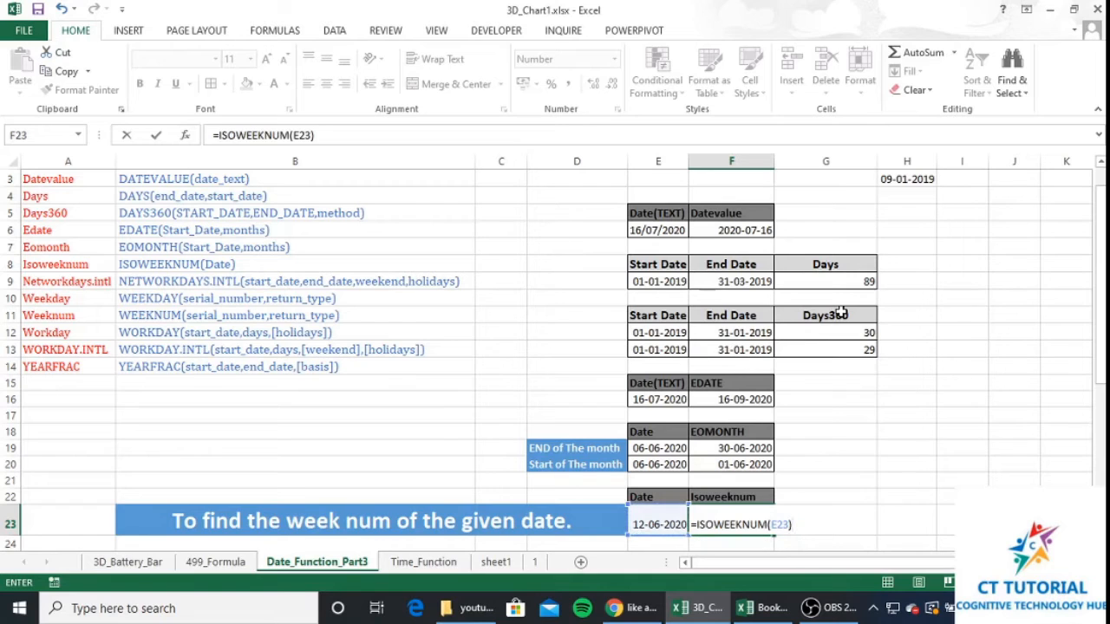
key(Return)
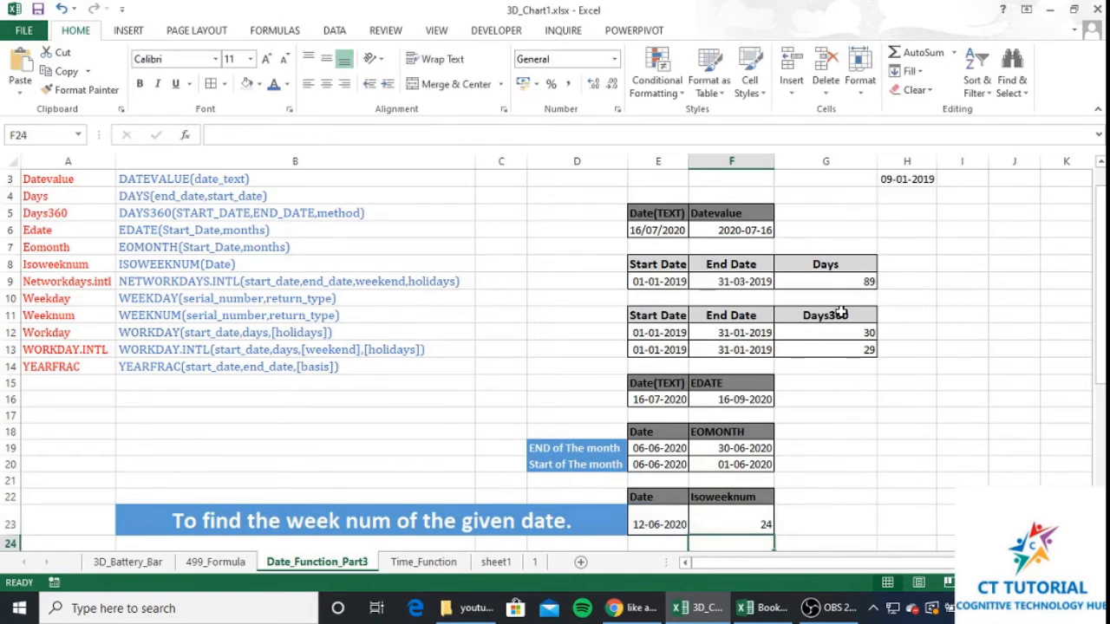
key(Up)
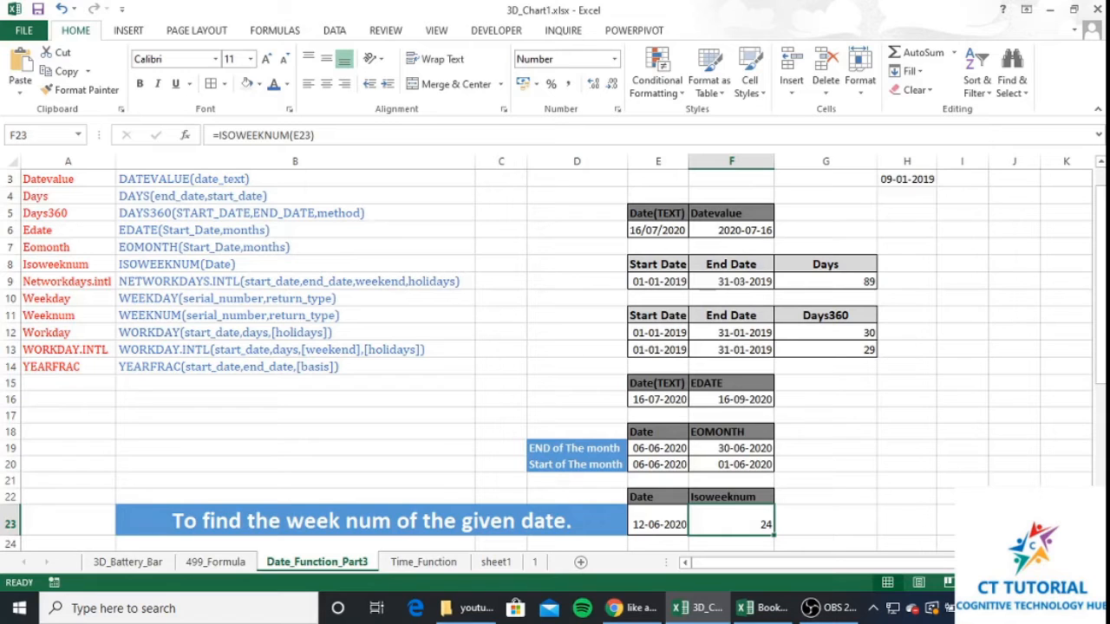
Step: Change the date in E23 of the Isoweeknum table to 01/03/2020
key(Down)
key(Down)
key(Down)
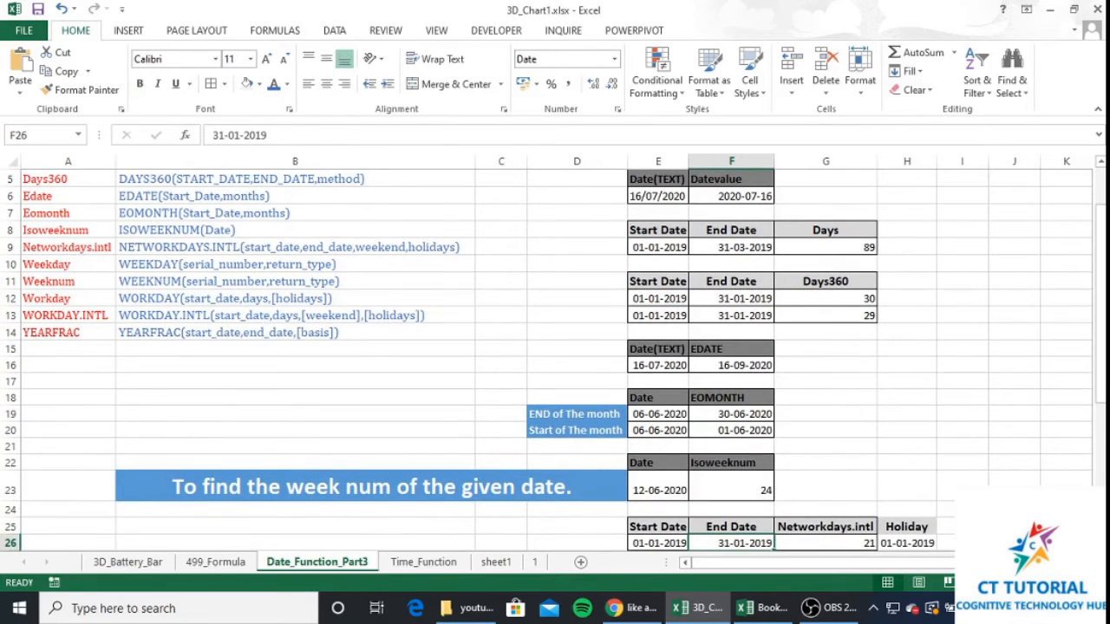
key(Up)
key(Up)
key(Up)
key(Left)
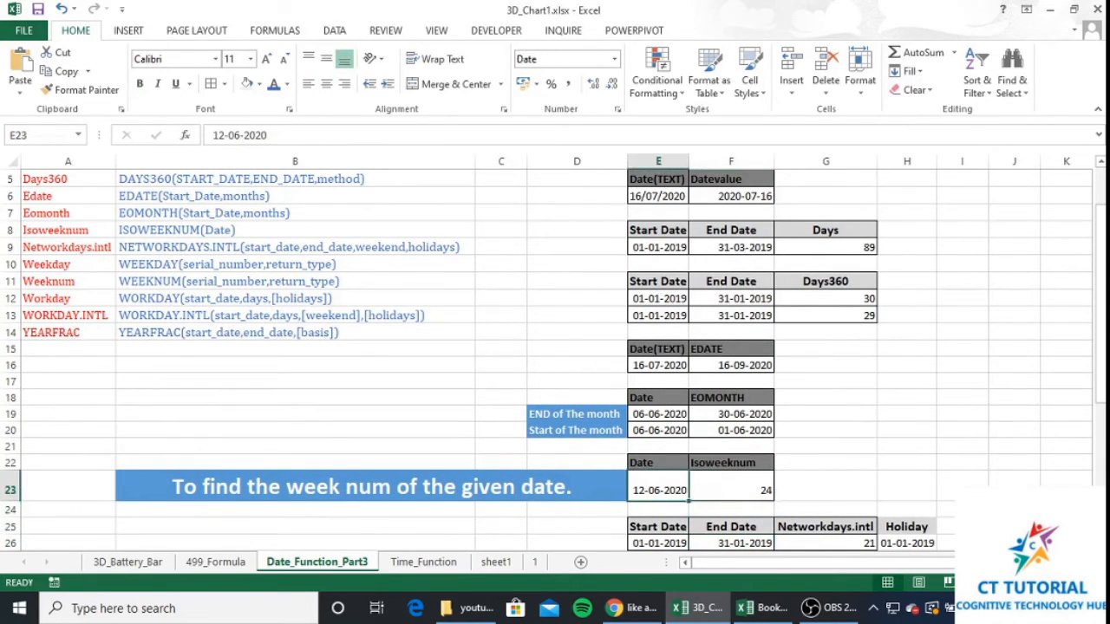
text(01/0)
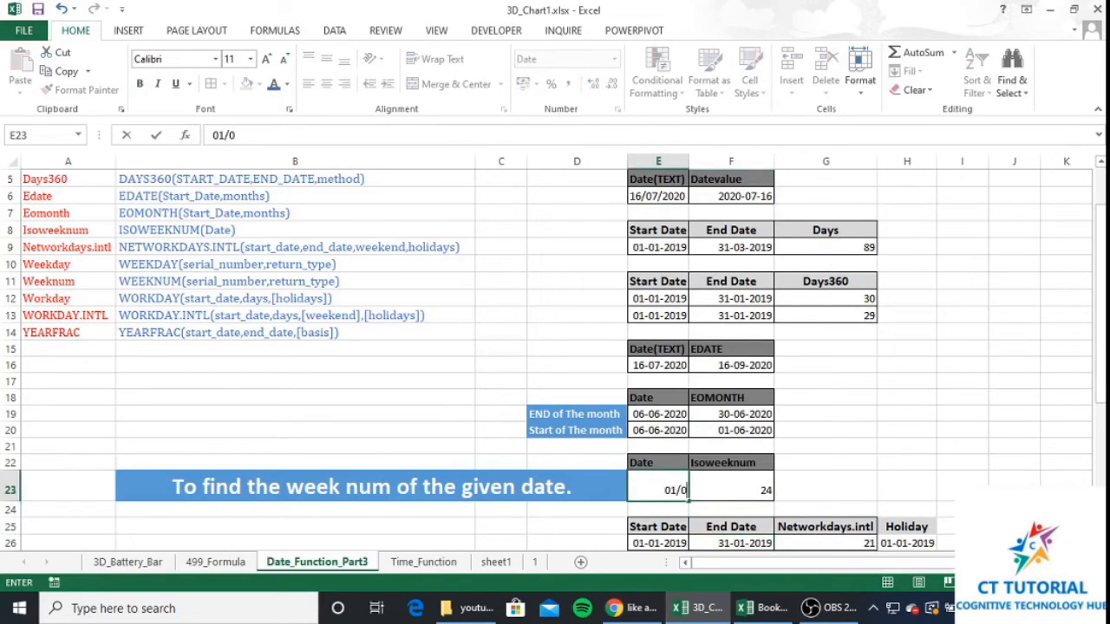
text(3/2020)
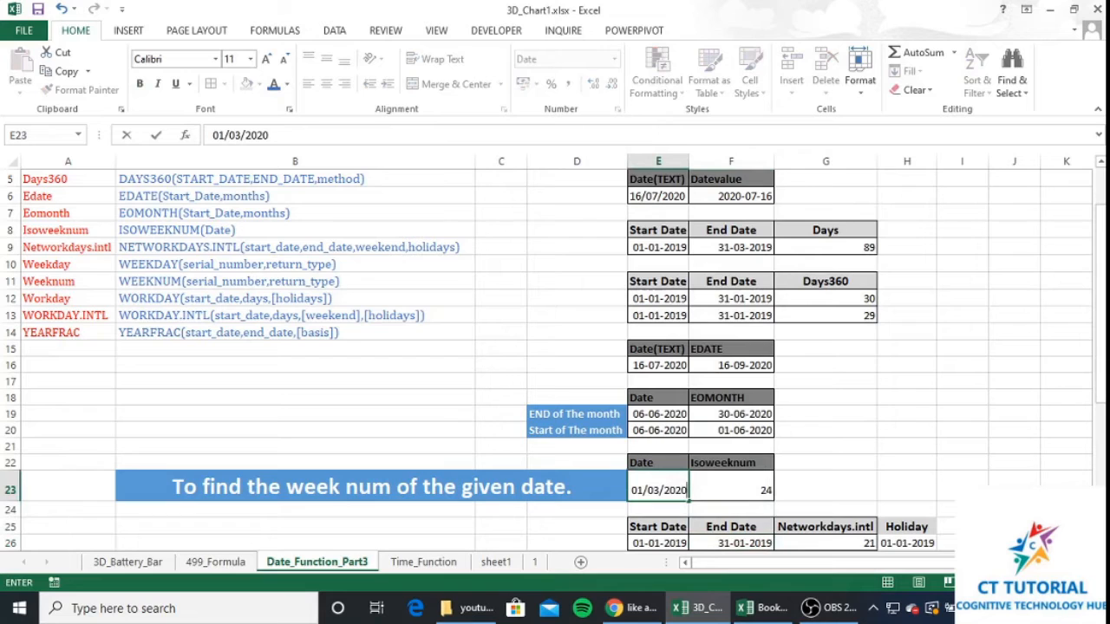
key(Return)
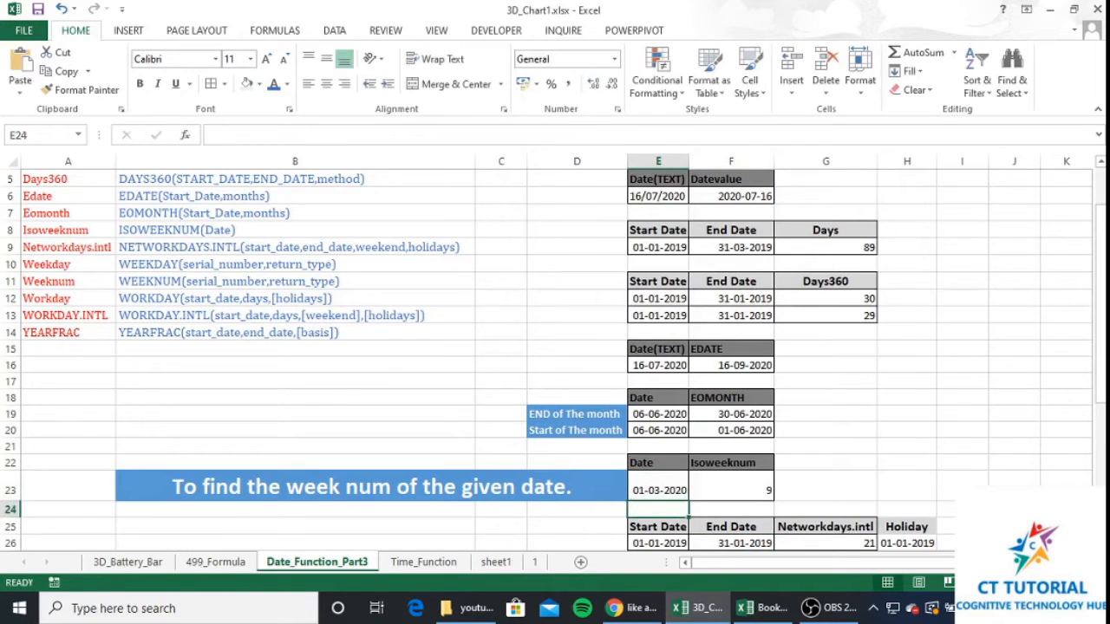
key(Up)
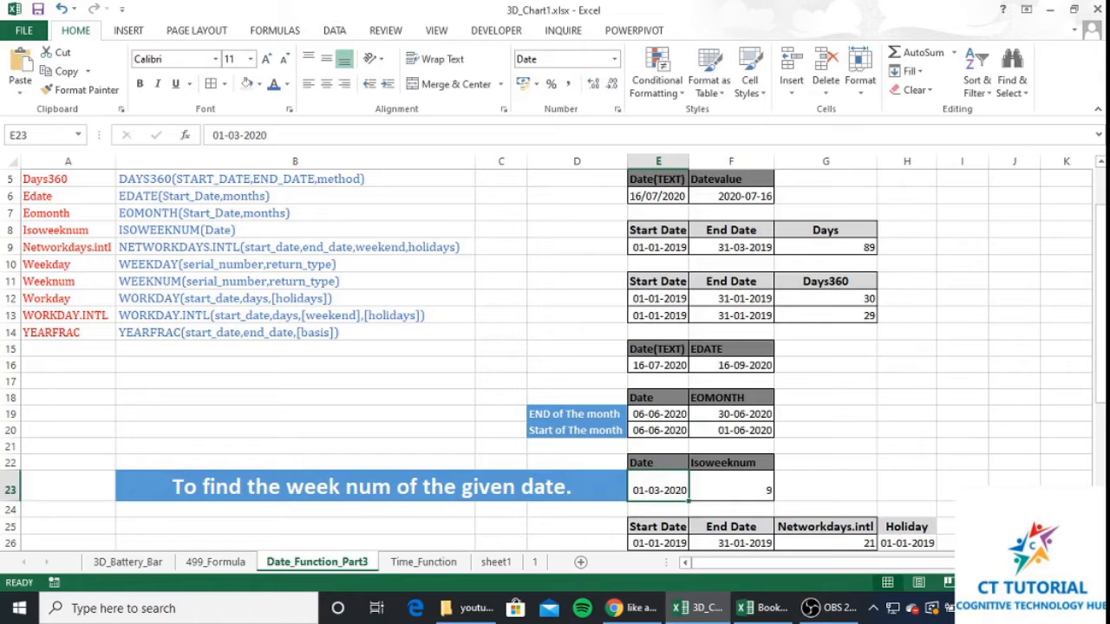
Step: Clear the existing NETWORKDAYS.INTL formula from G26
key(Down)
key(Down)
key(Down)
key(Down)
key(Down)
key(Down)
key(Down)
key(Up)
key(Up)
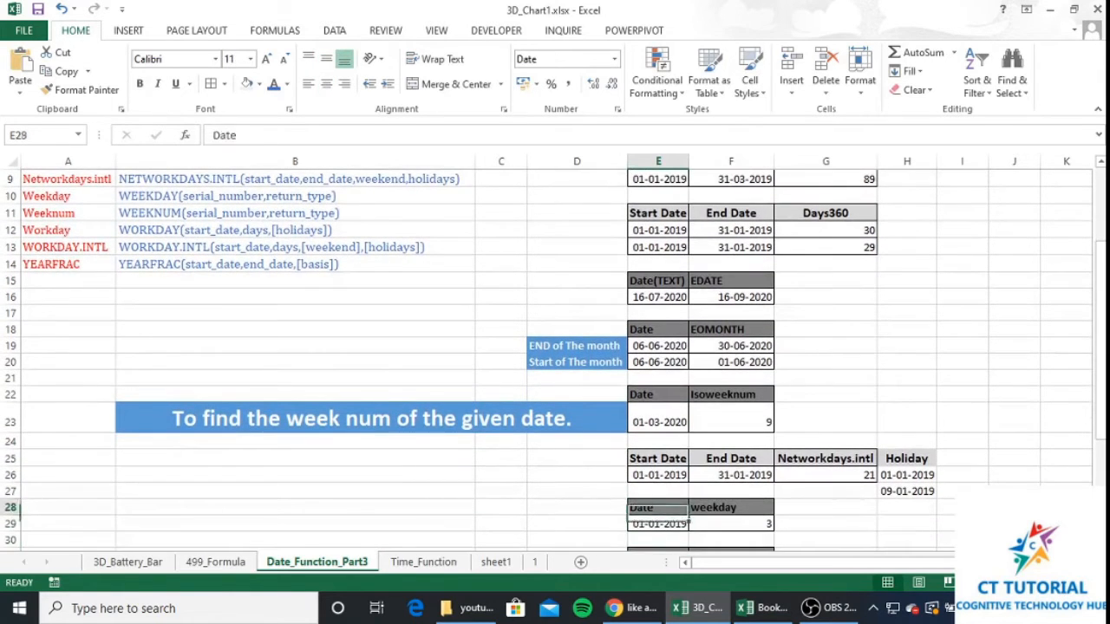
key(Up)
key(Up)
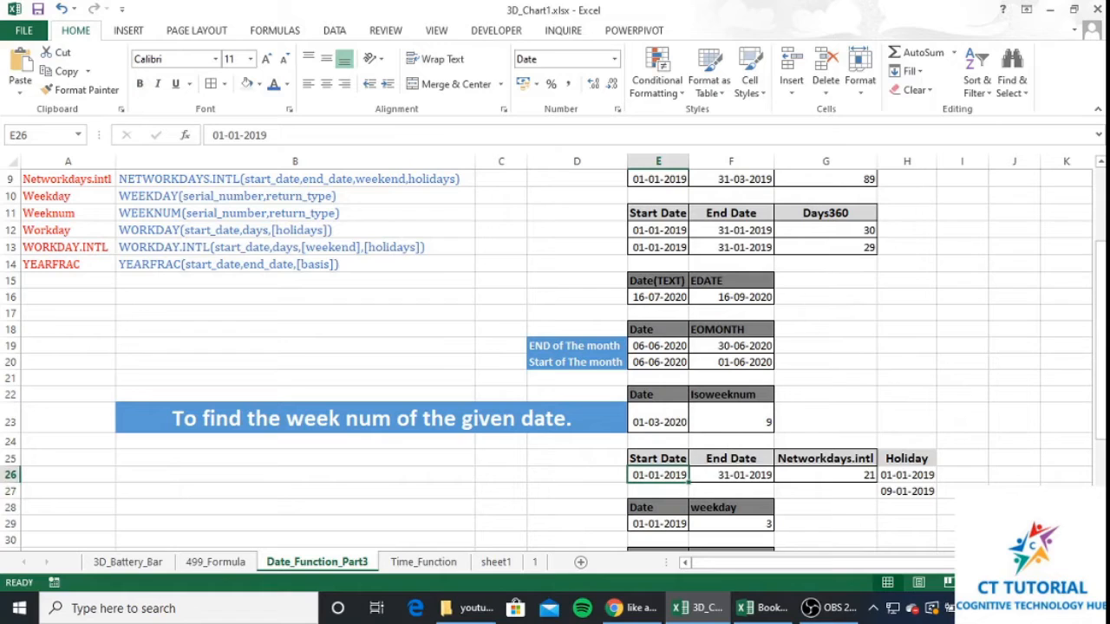
key(Right)
key(Right)
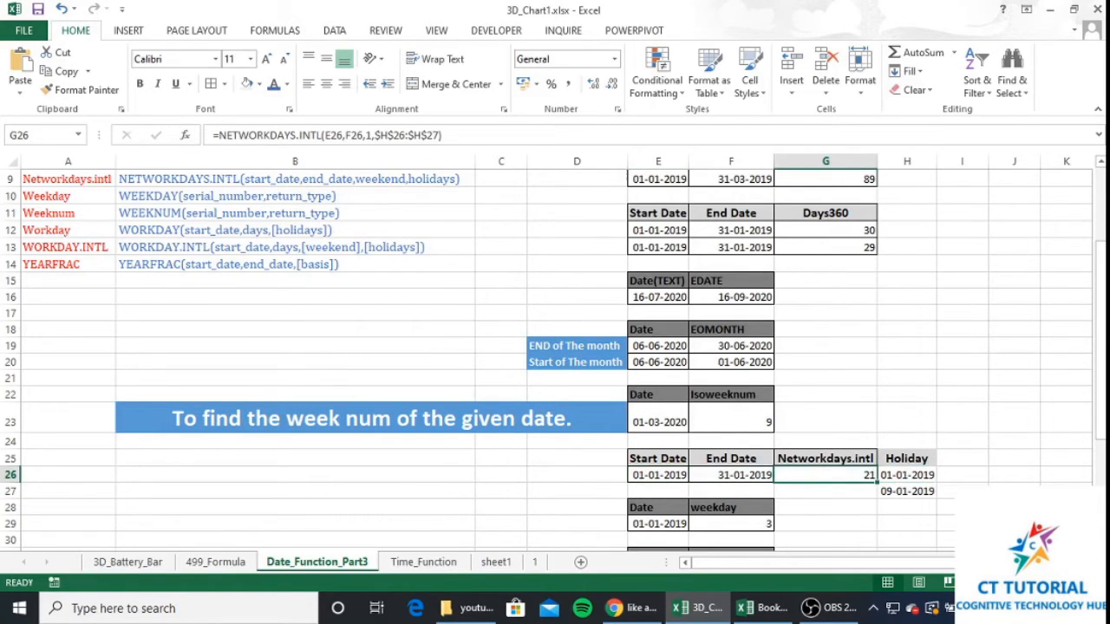
key(Delete)
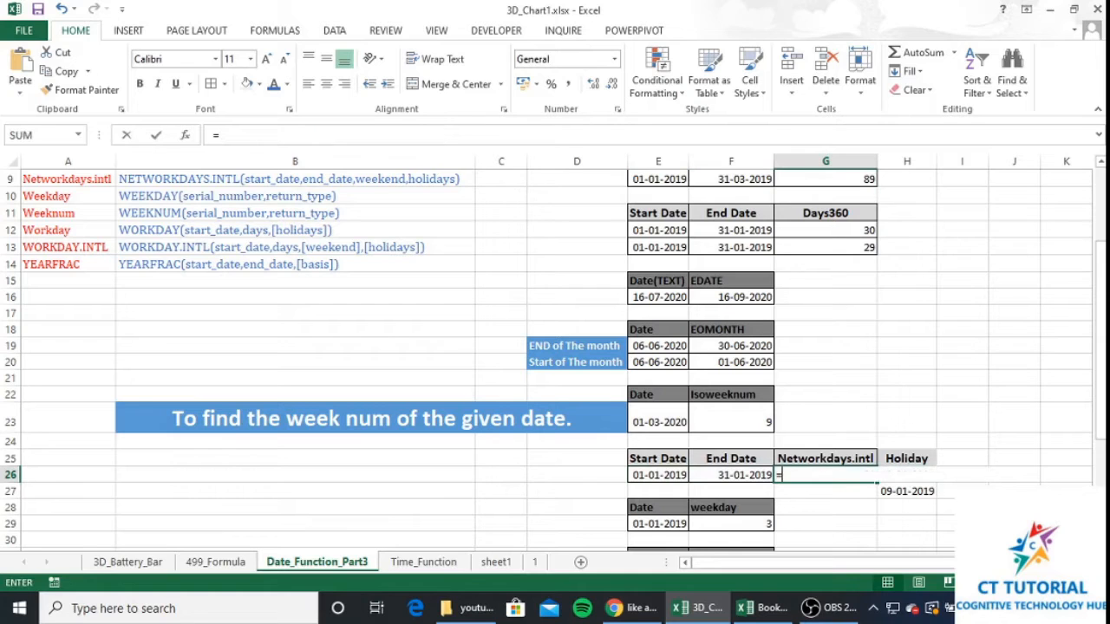
Step: Begin a NETWORKDAYS.INTL formula in G26 with E26 as the start date and F26 as the end date
text(=netw)
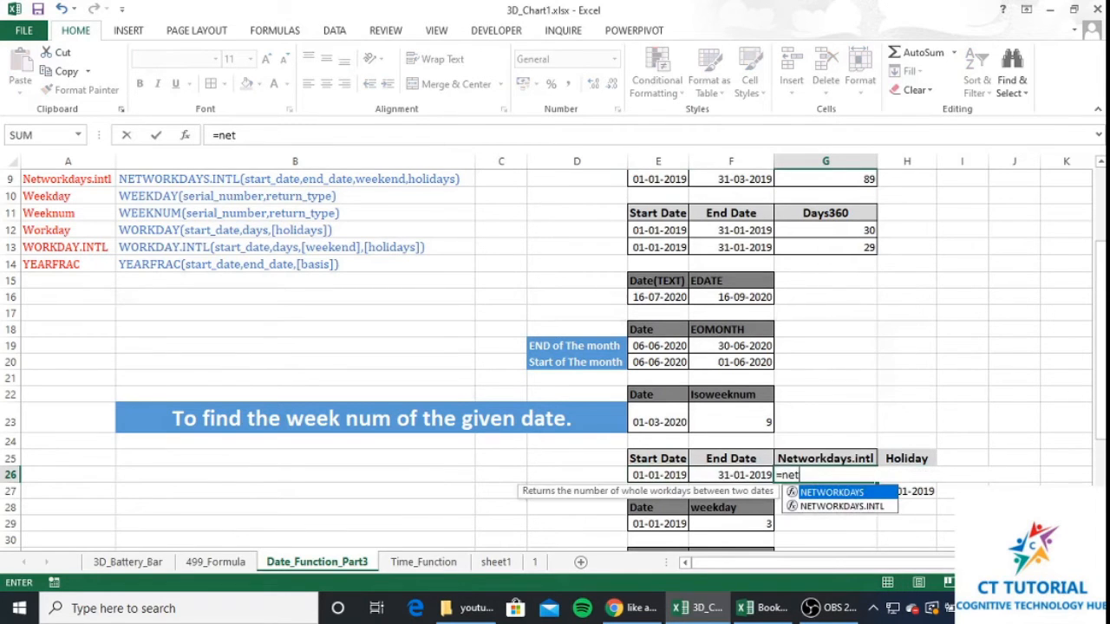
key(Down)
key(Tab)
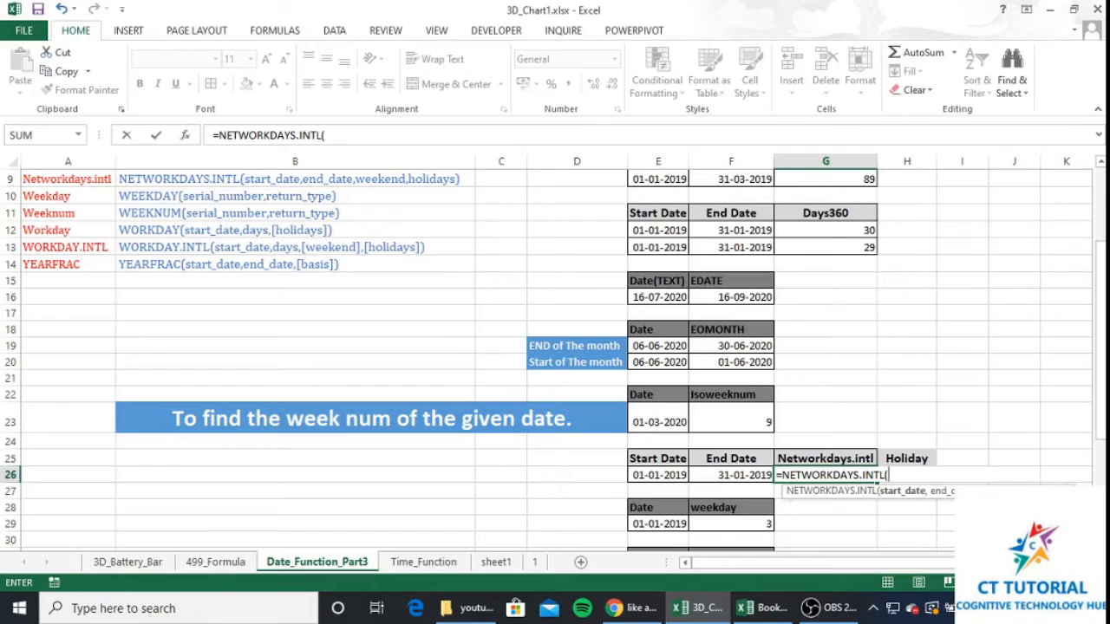
key(Left)
key(Left)
text(,)
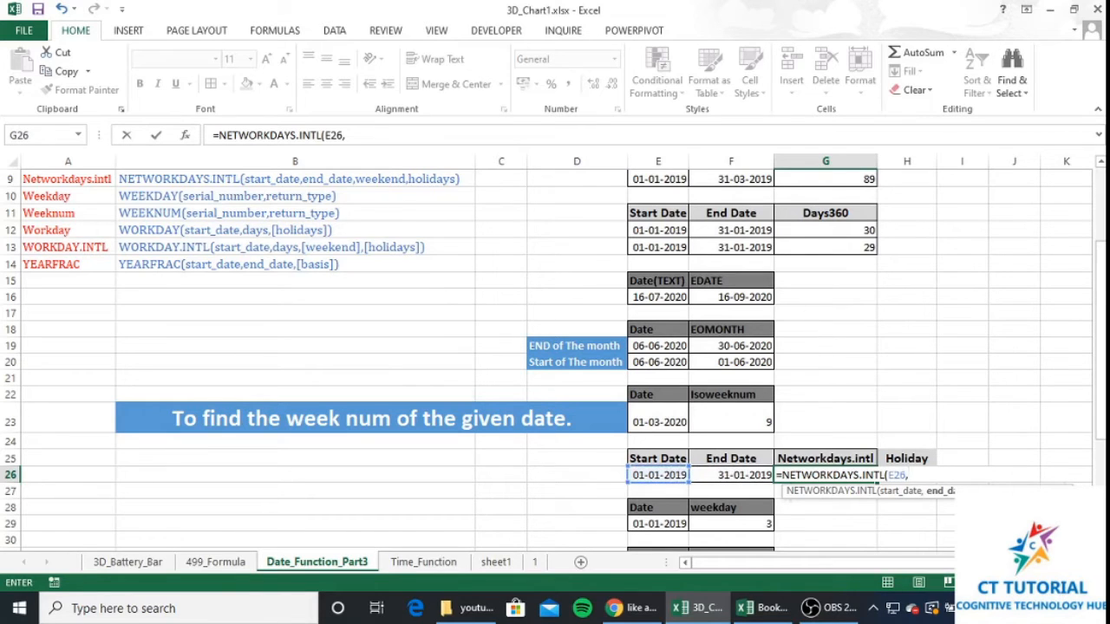
key(Left)
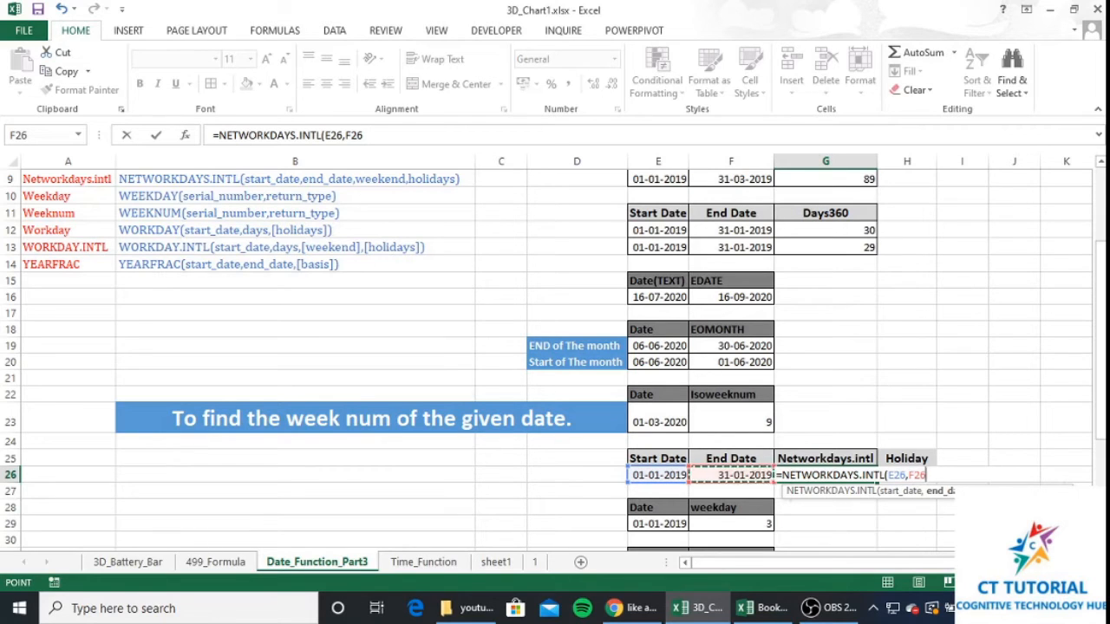
text(,)
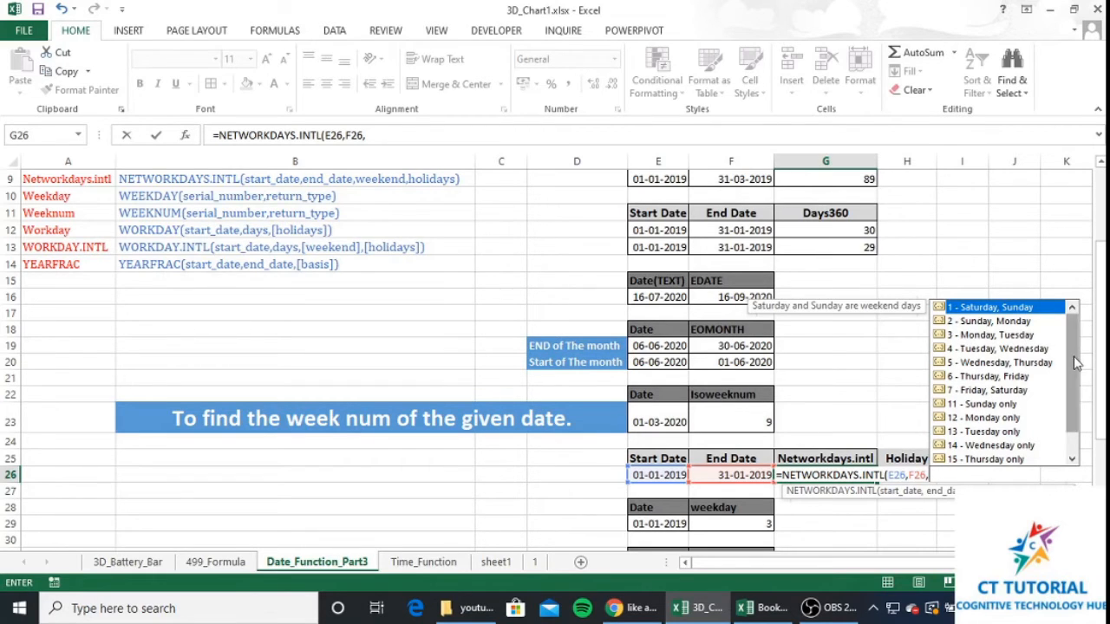
Step: Complete the G26 formula with weekend option 1 (Saturday, Sunday) and H26:H27 as the holidays
drag(1074, 356, 1088, 422)
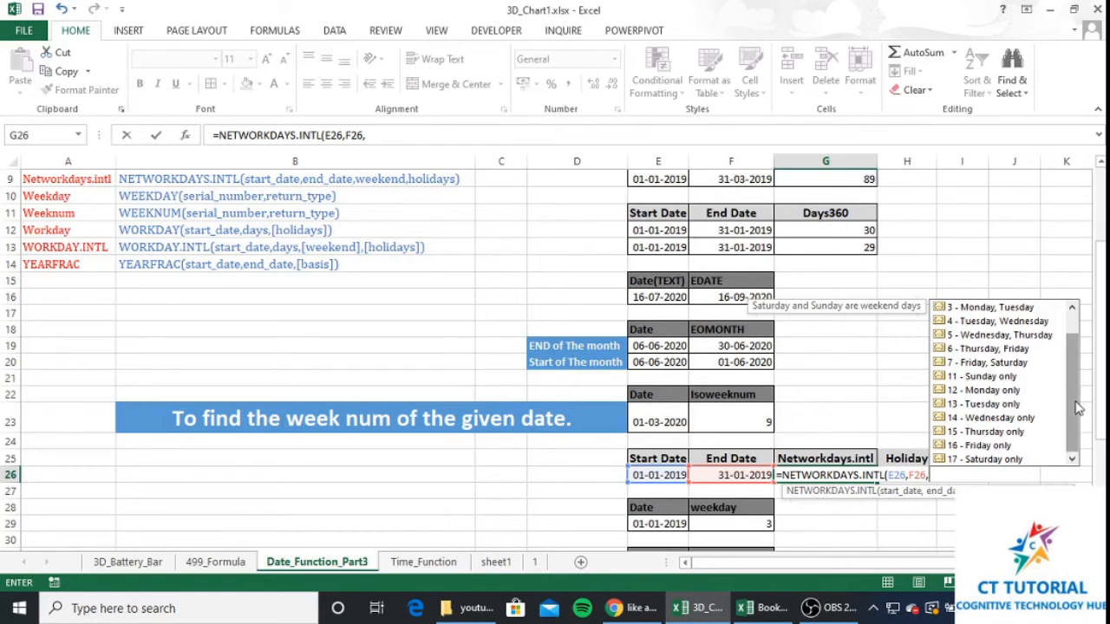
drag(1081, 396, 1074, 381)
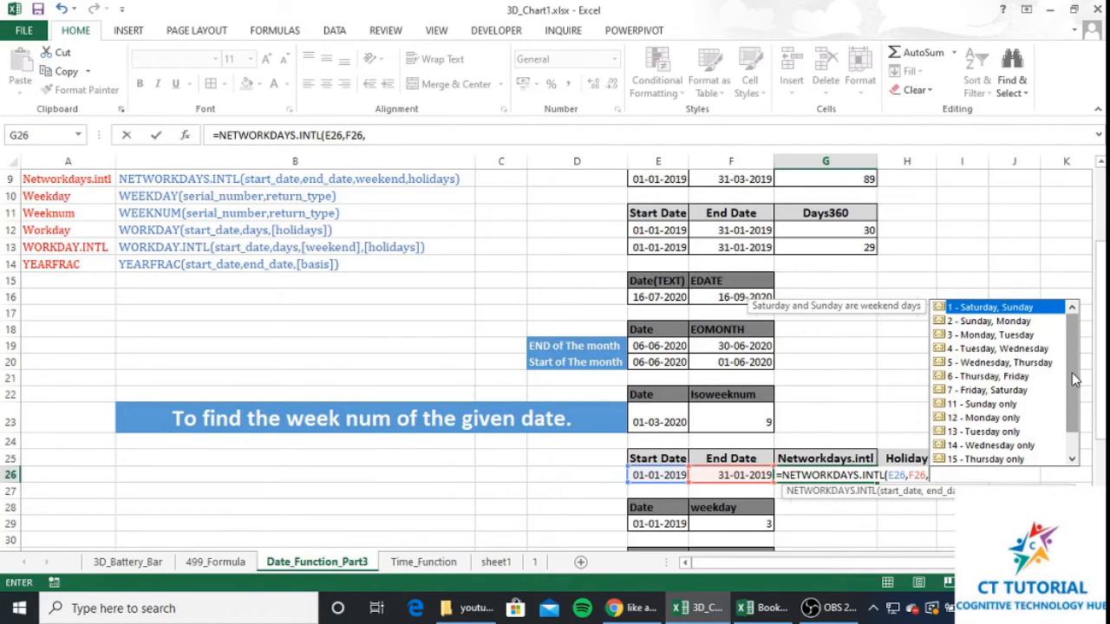
text(1,)
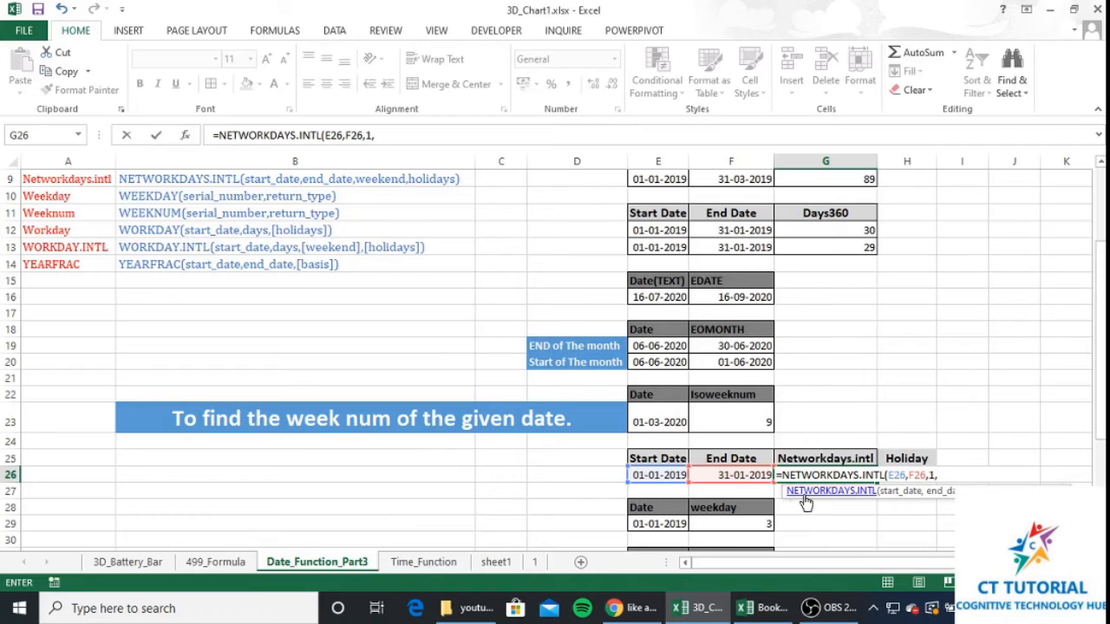
drag(784, 492, 600, 508)
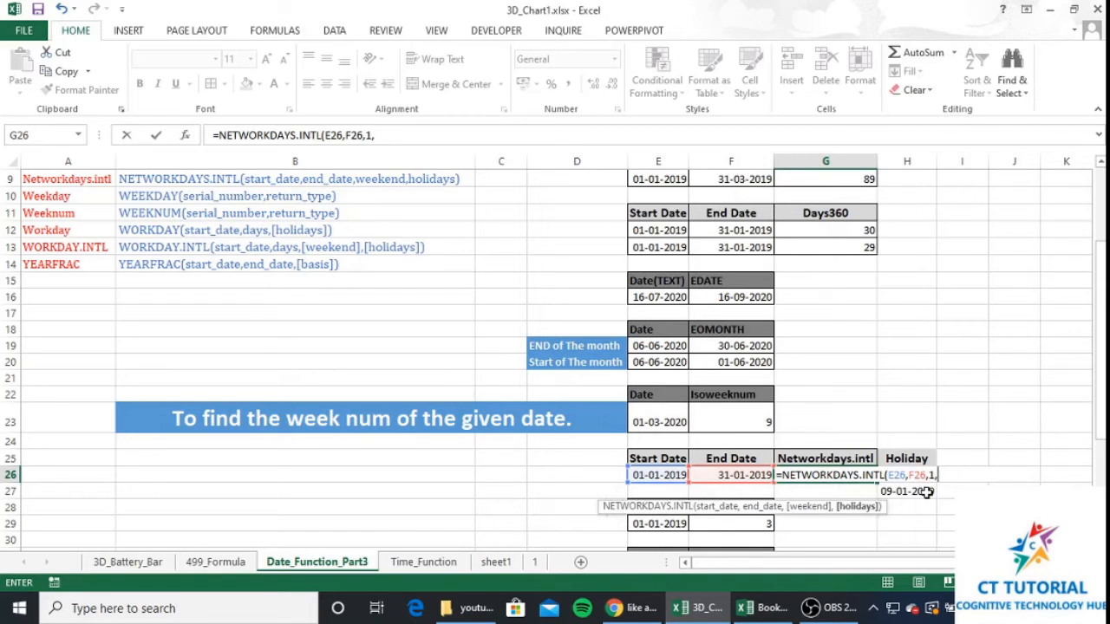
drag(917, 492, 918, 475)
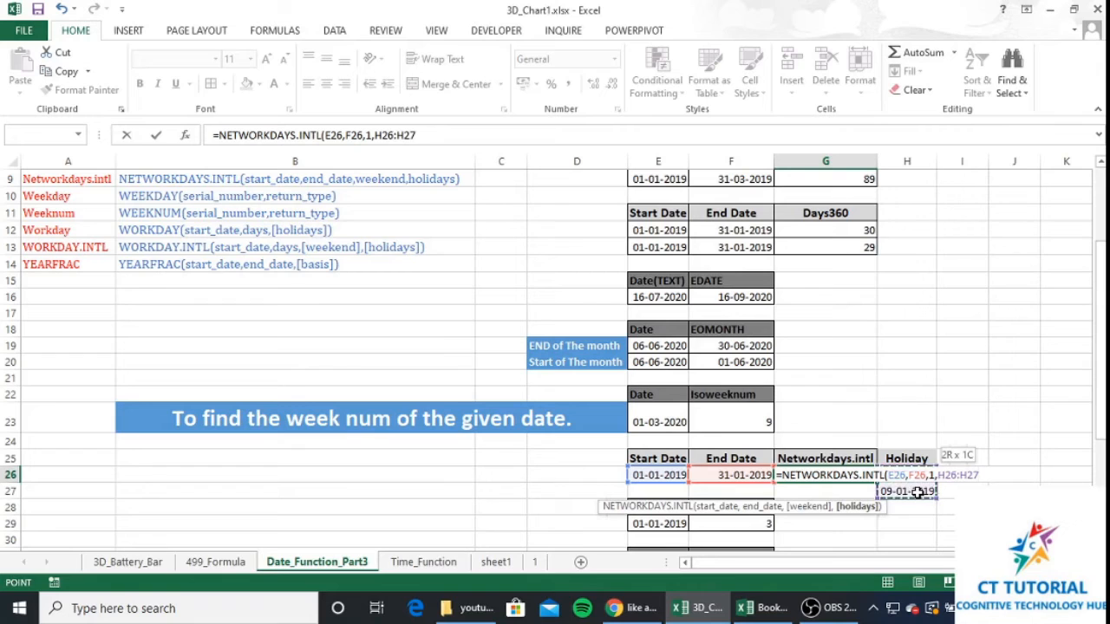
text())
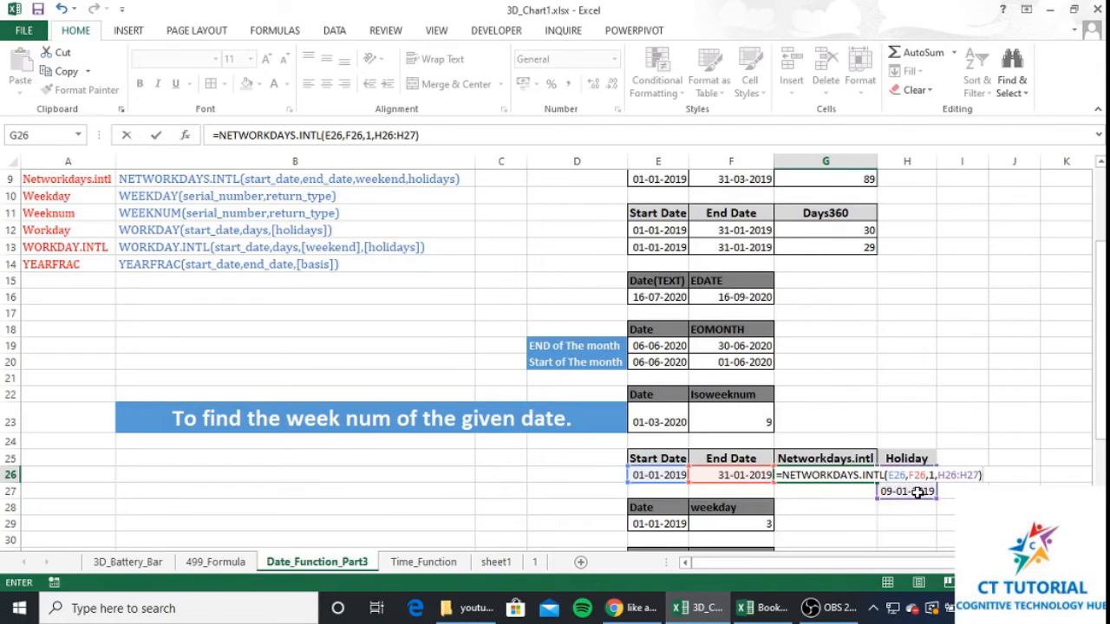
key(Return)
key(Up)
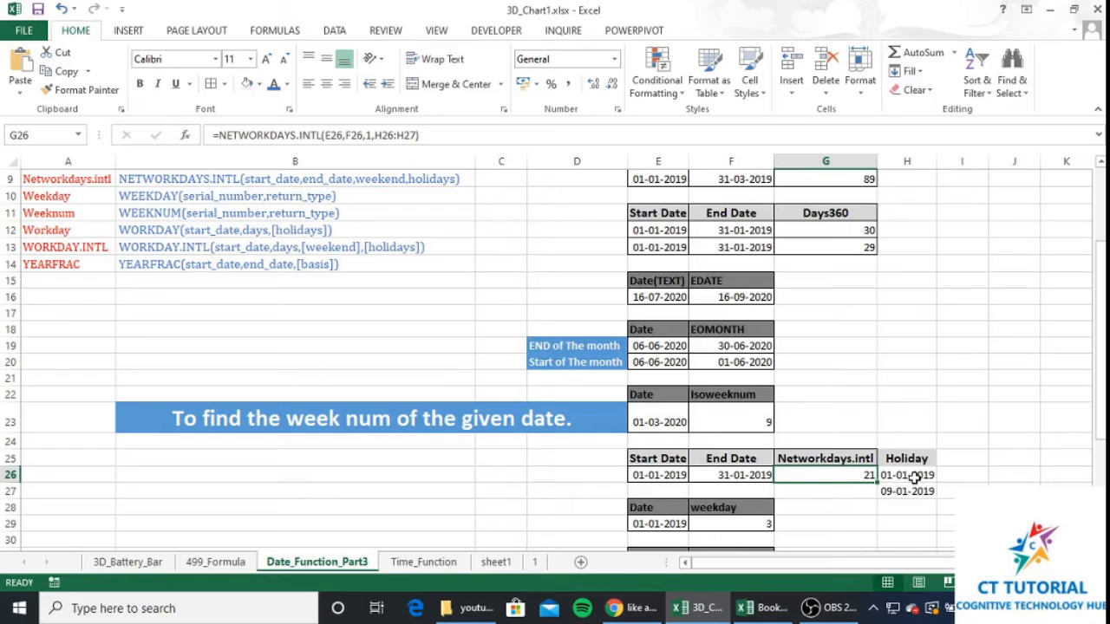
Step: Remove the holidays argument from the NETWORKDAYS.INTL formula in G26, leaving =NETWORKDAYS.INTL(E26,F26,1)
click(914, 476)
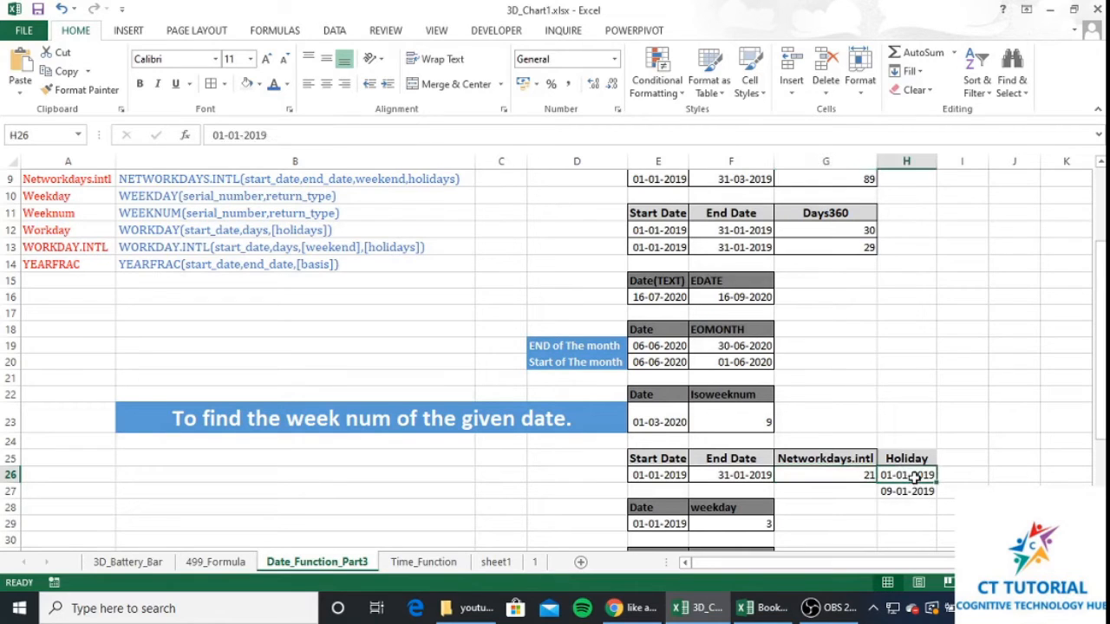
click(831, 475)
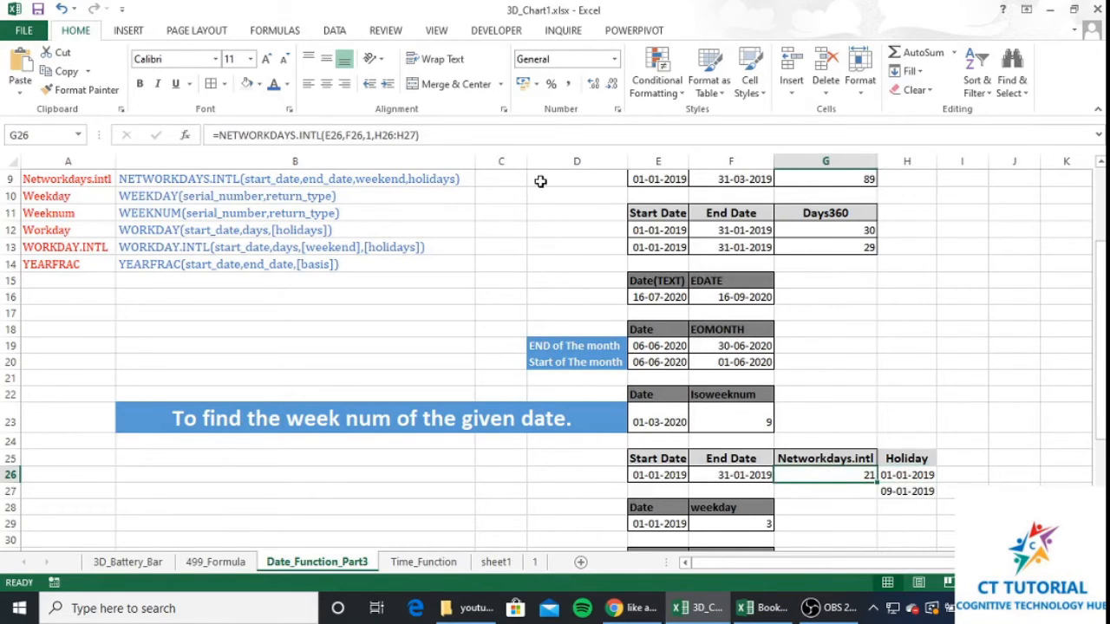
drag(373, 135, 418, 136)
key(BackSpace)
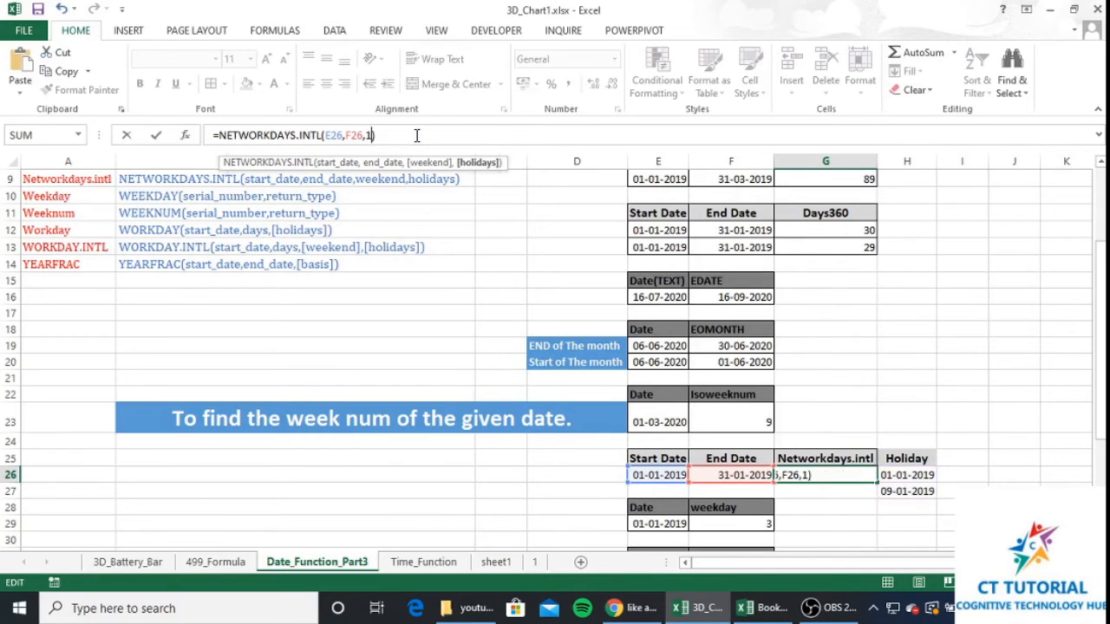
key(Return)
key(Up)
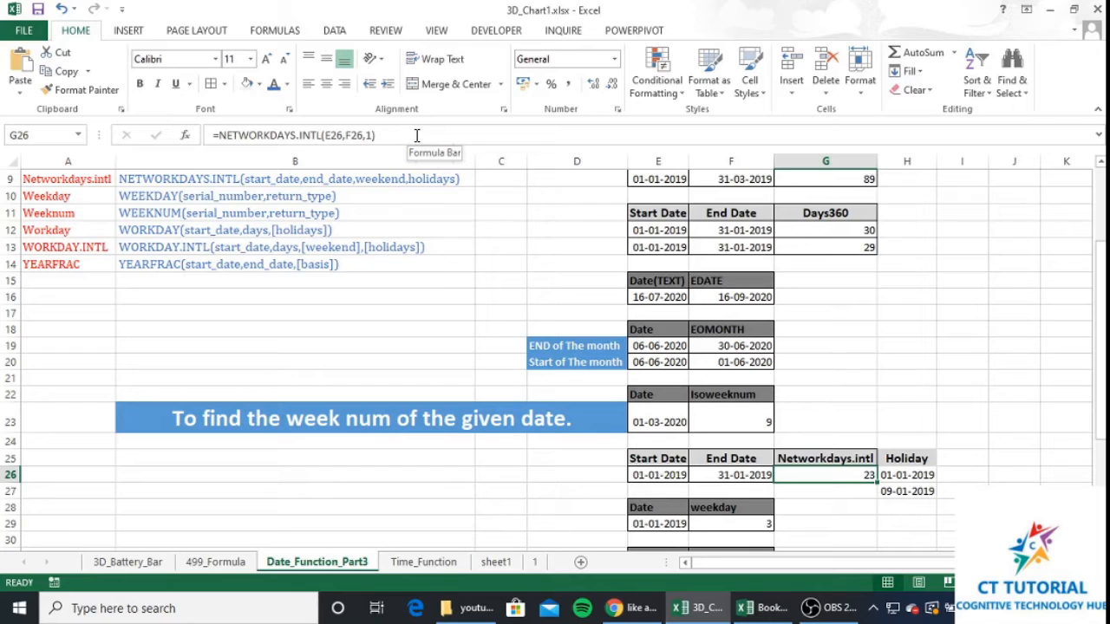
Step: Restore H26:H27 as the holidays argument in G26 so the formula reads =NETWORKDAYS.INTL(E26,F26,1,H26:H27)
click(370, 135)
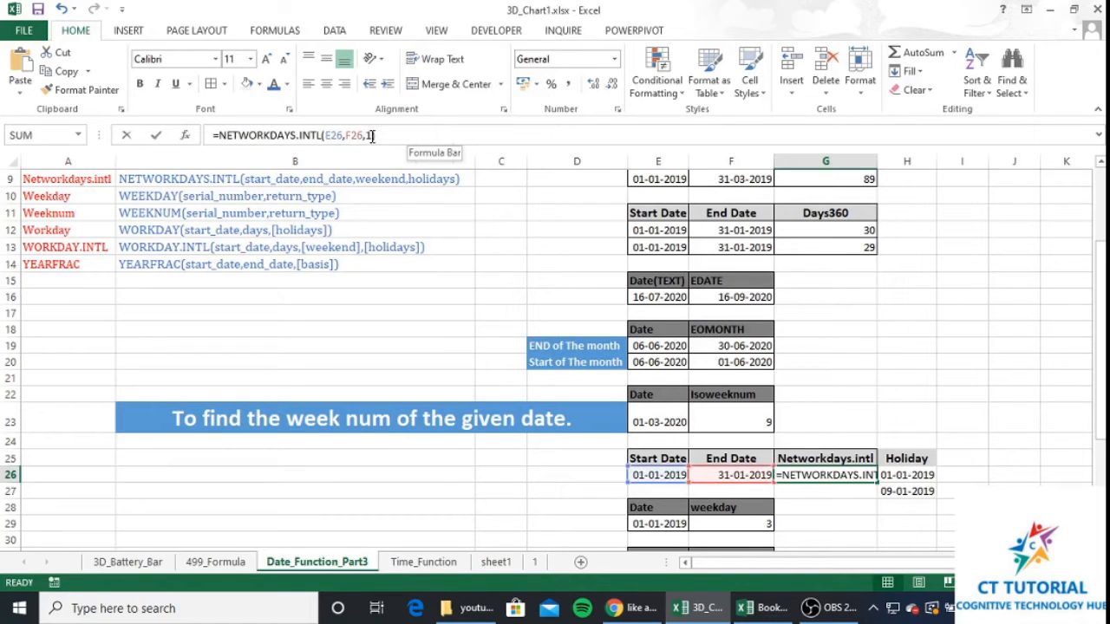
text(,)
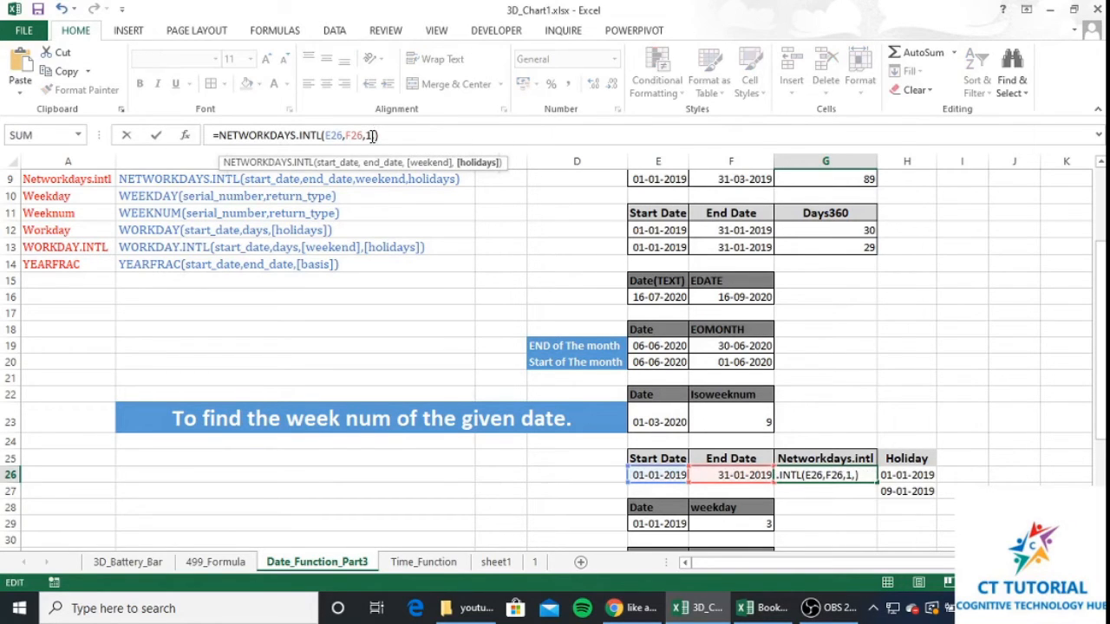
text(,H26:H27)
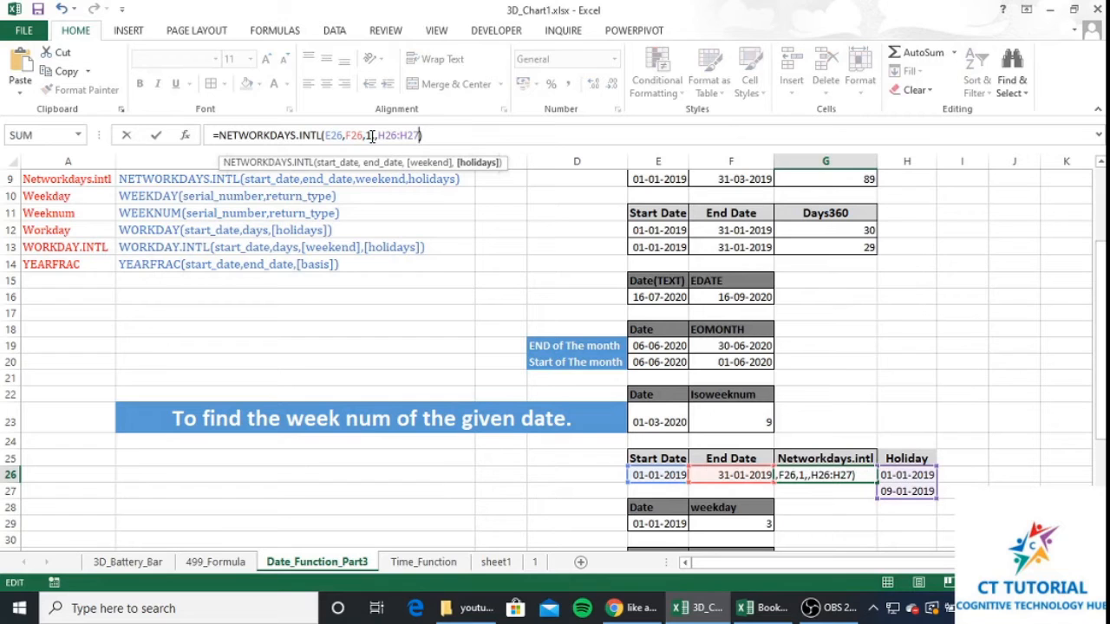
key(Return)
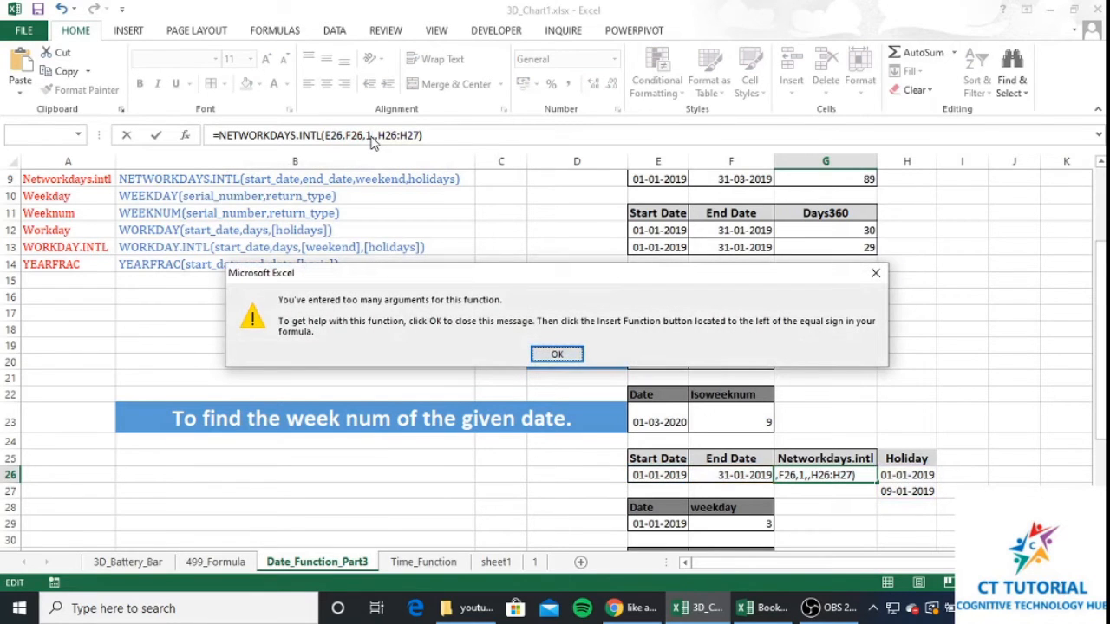
key(Return)
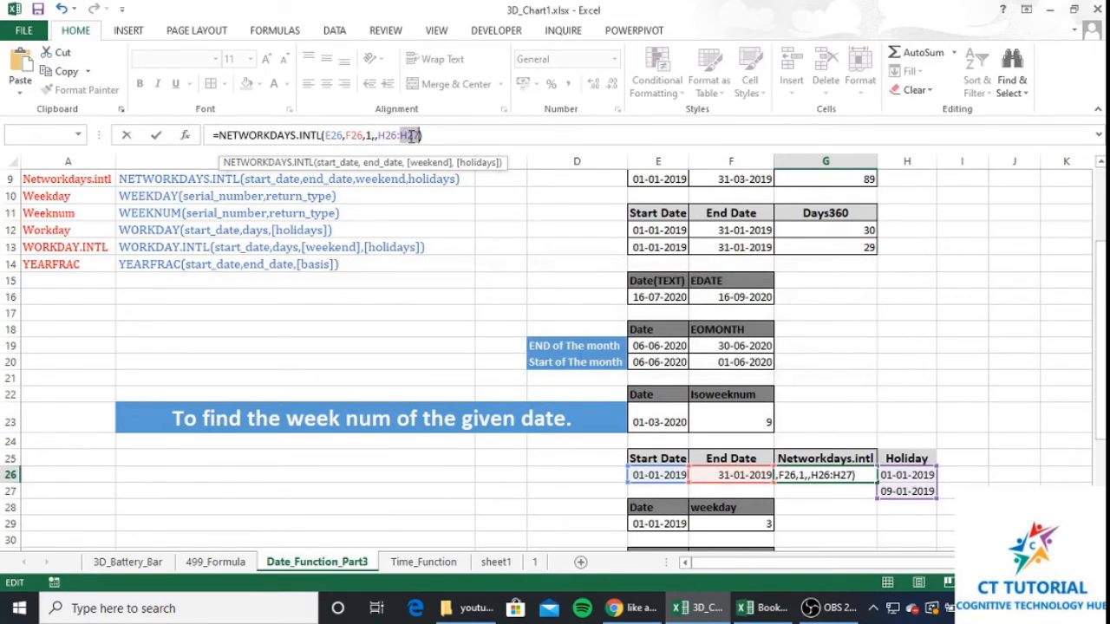
click(378, 136)
key(BackSpace)
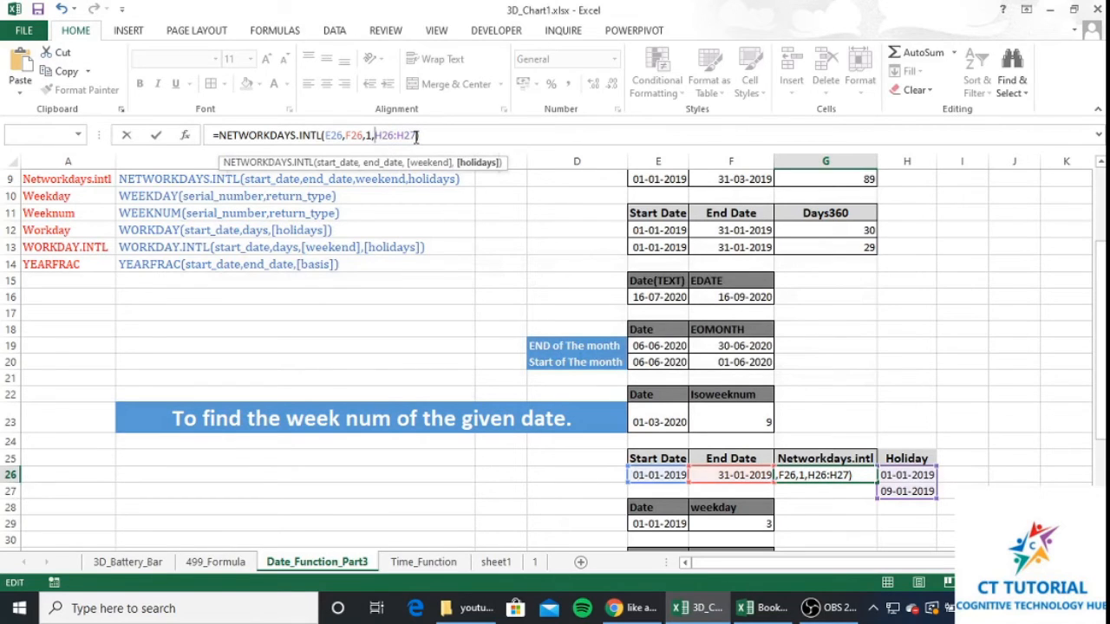
key(Return)
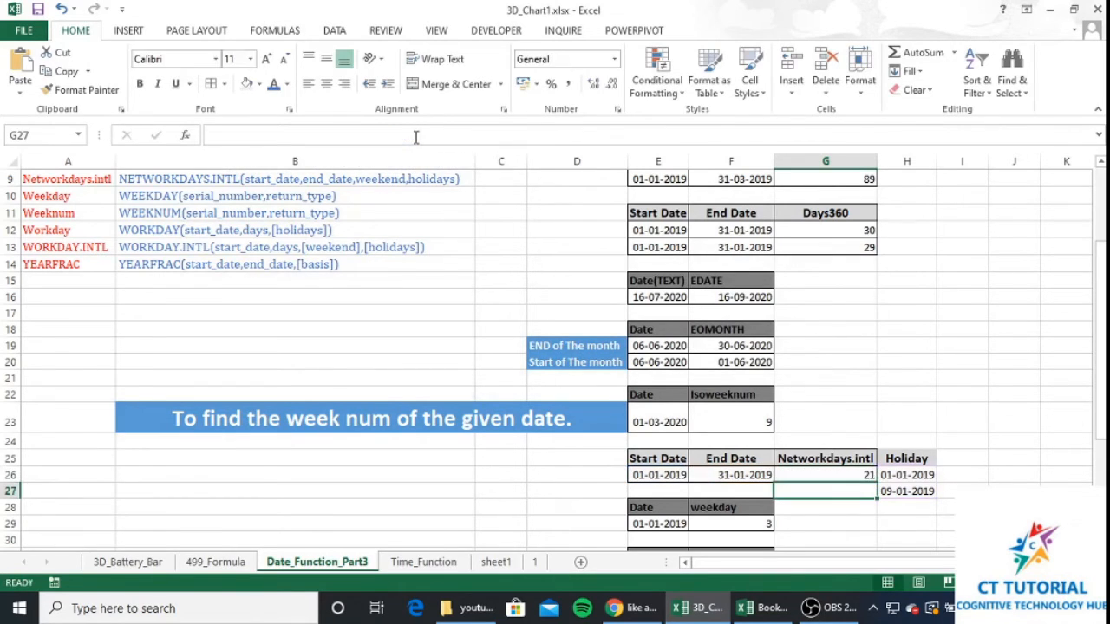
click(838, 477)
Step: Set the date in E29 of the weekday table to 09/01/2020
click(711, 520)
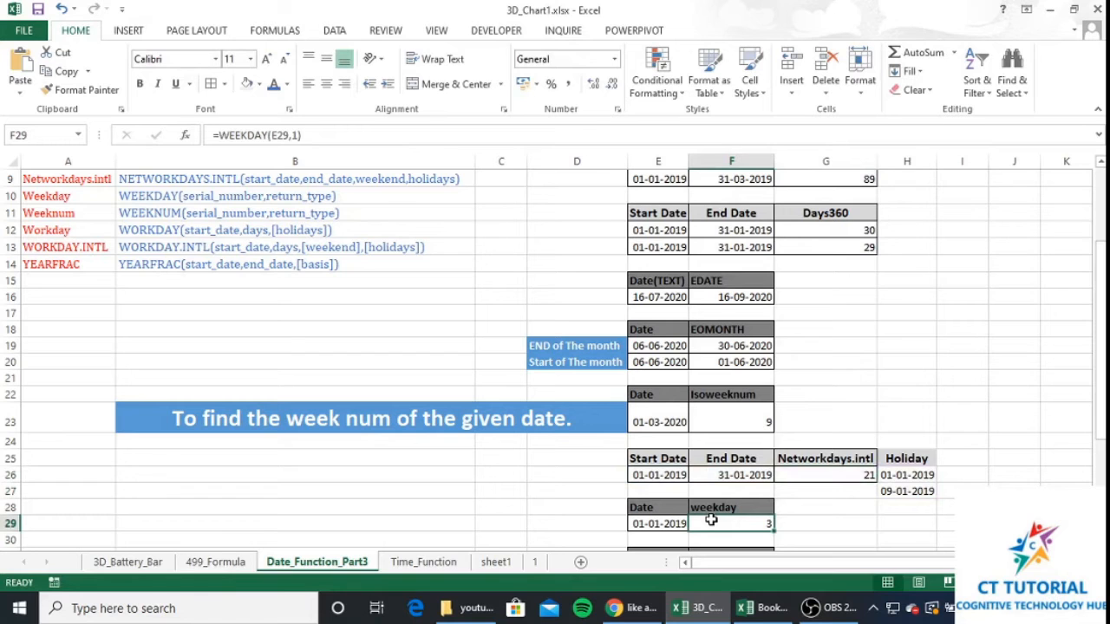
key(Down)
key(Down)
key(Up)
key(Up)
key(Up)
key(Down)
key(Down)
key(Down)
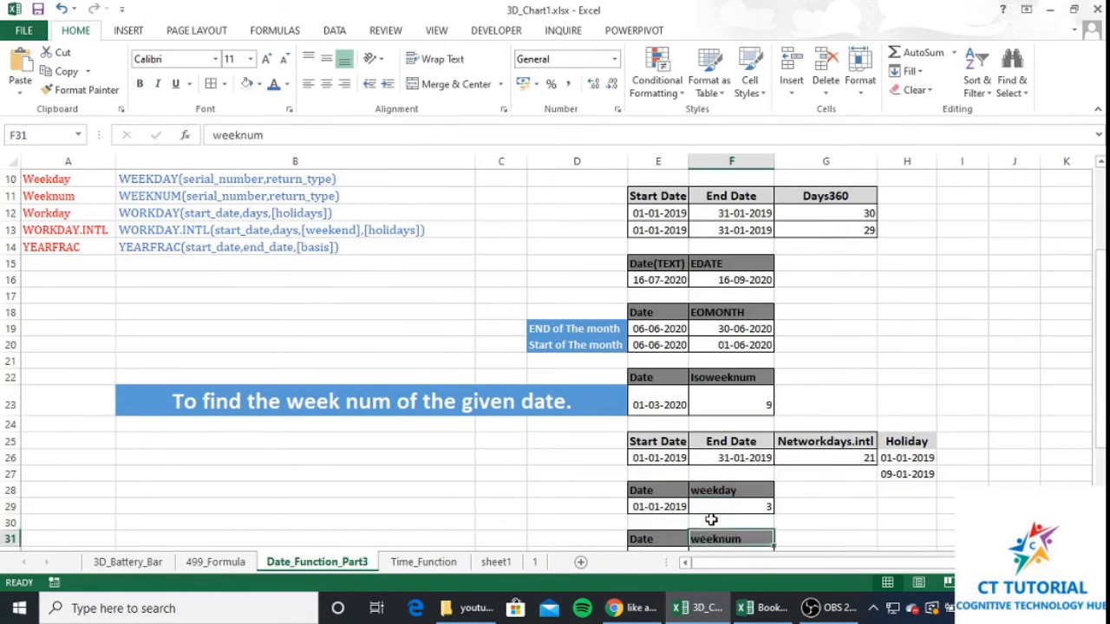
key(Down)
key(Up)
key(Up)
key(Up)
key(Up)
key(Down)
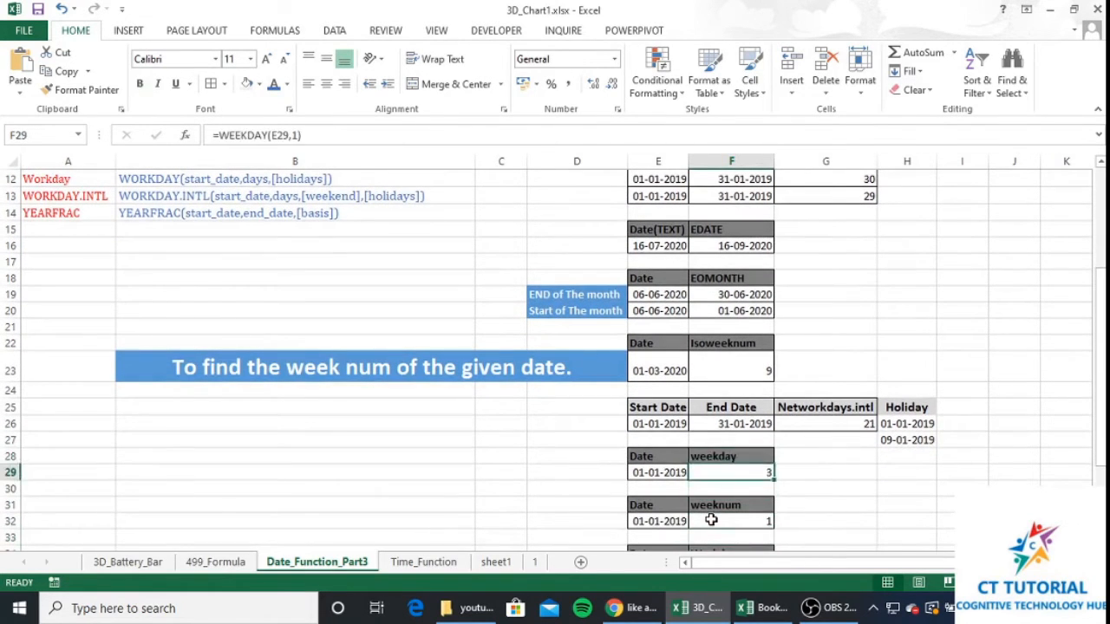
key(Left)
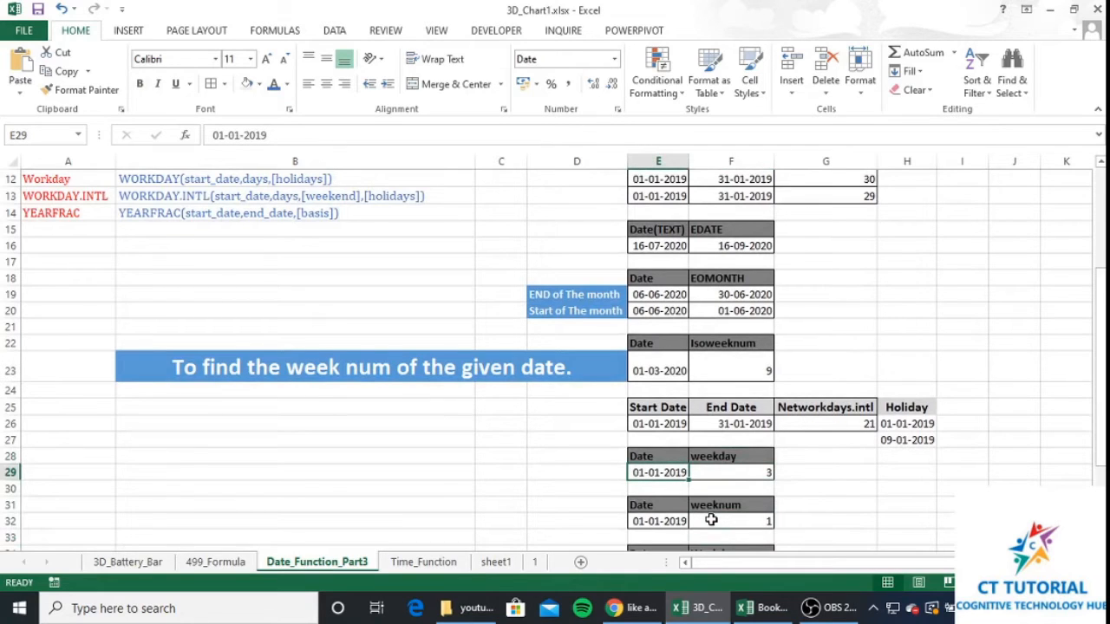
text(09/0)
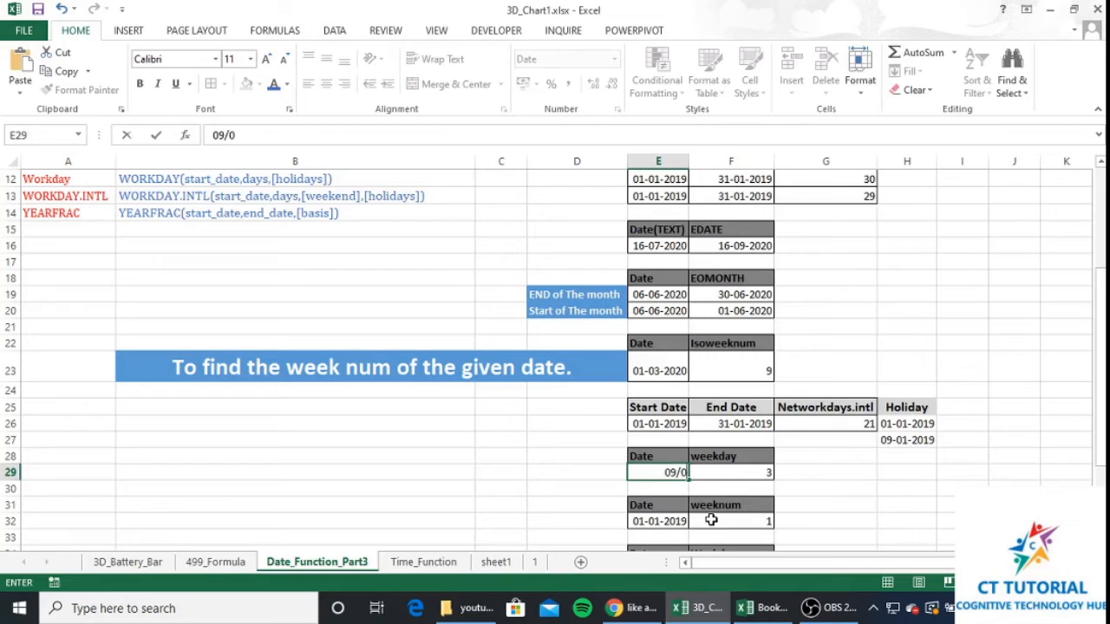
text(1/2020)
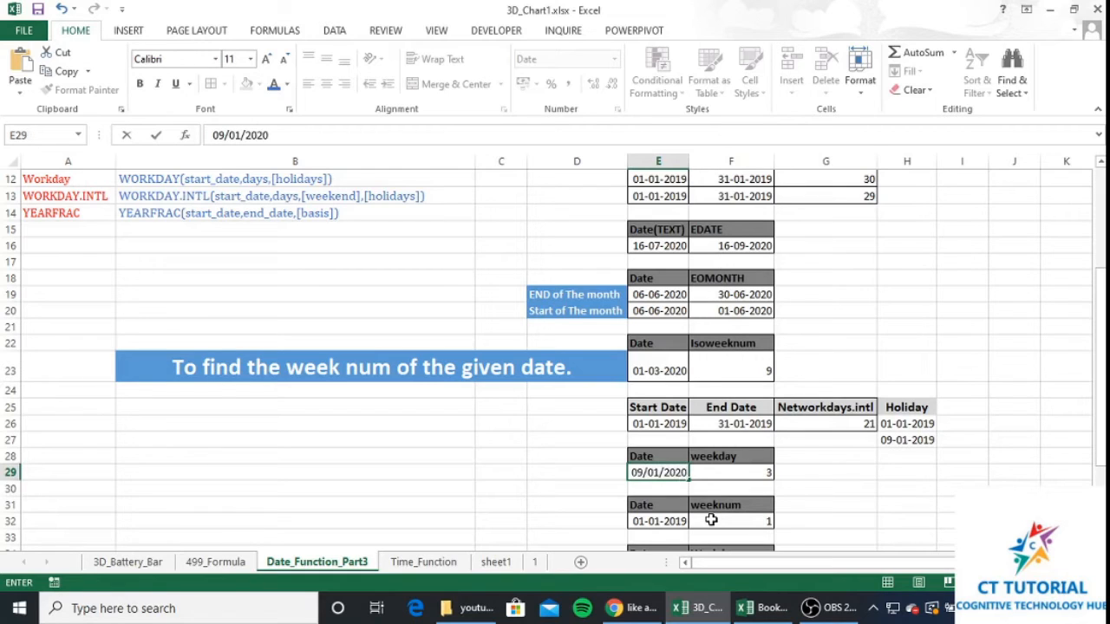
key(Right)
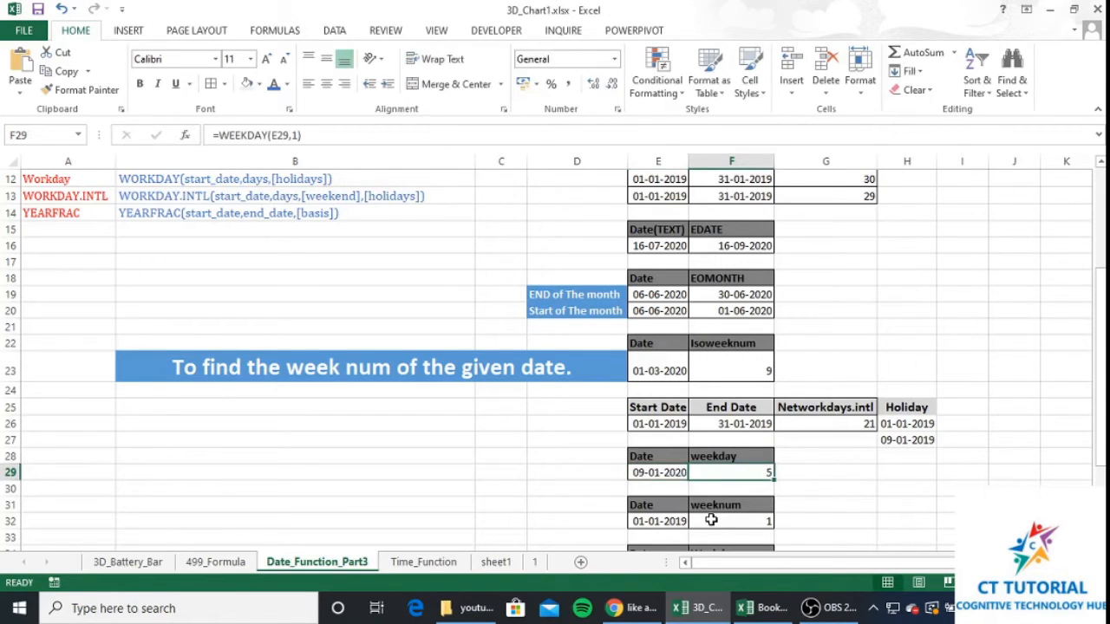
Step: Enter =WEEKDAY(E29,2) in F29 so the week is numbered from Monday (1) through Sunday (7)
text(=week)
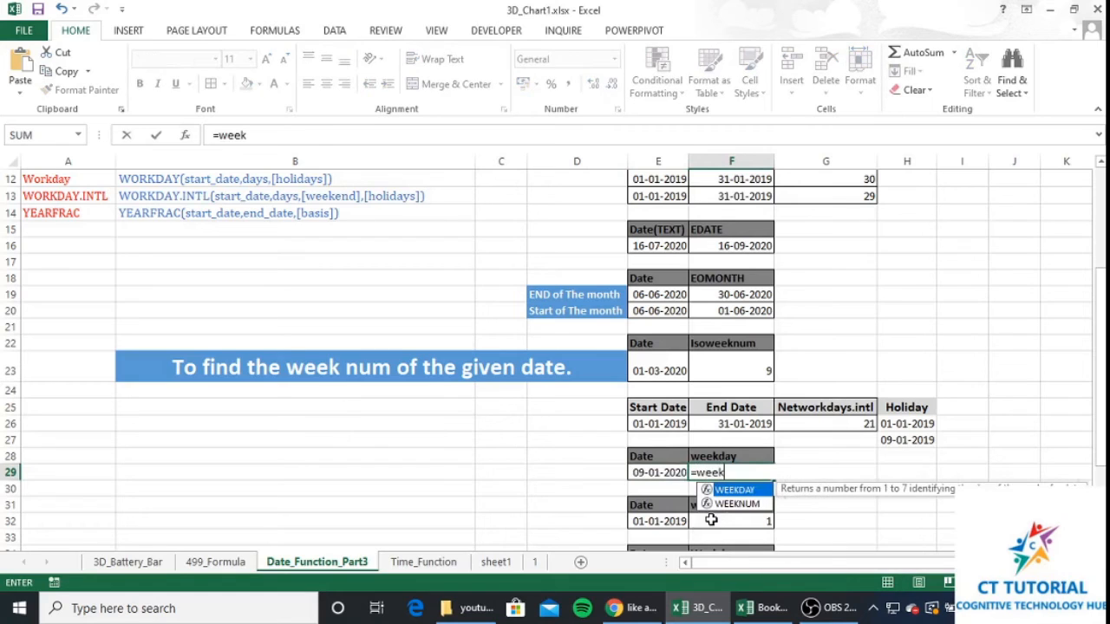
key(Tab)
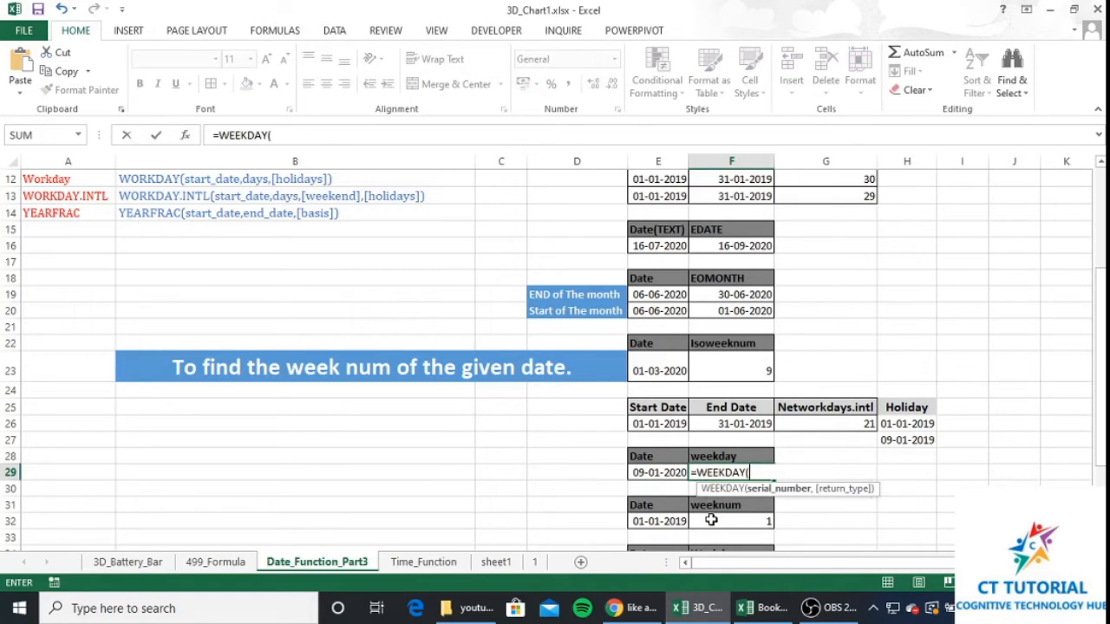
key(Left)
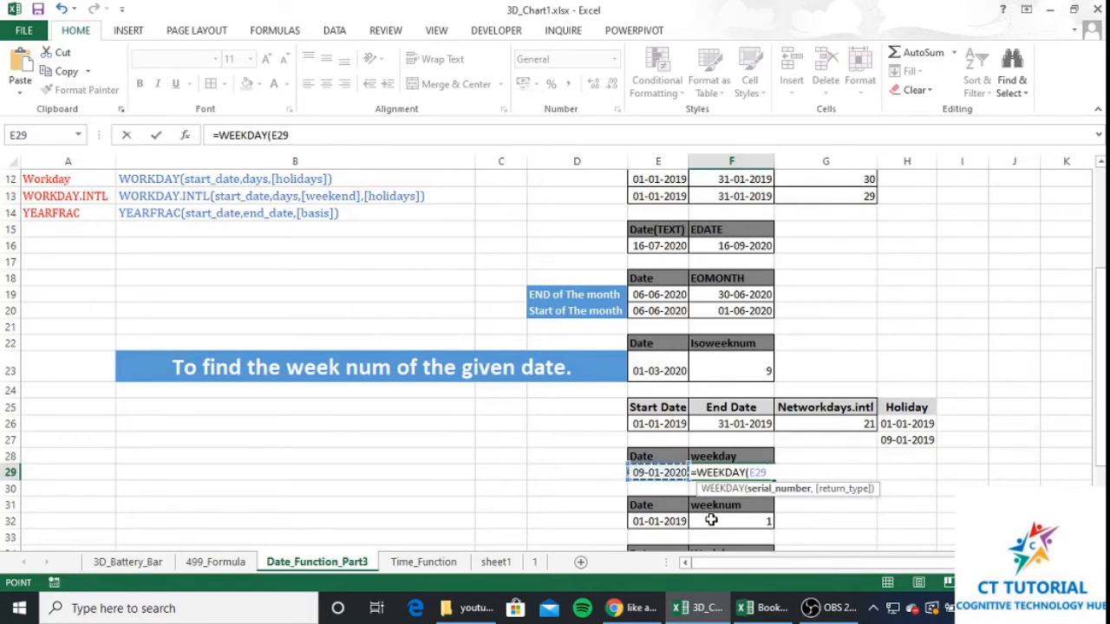
text(,)
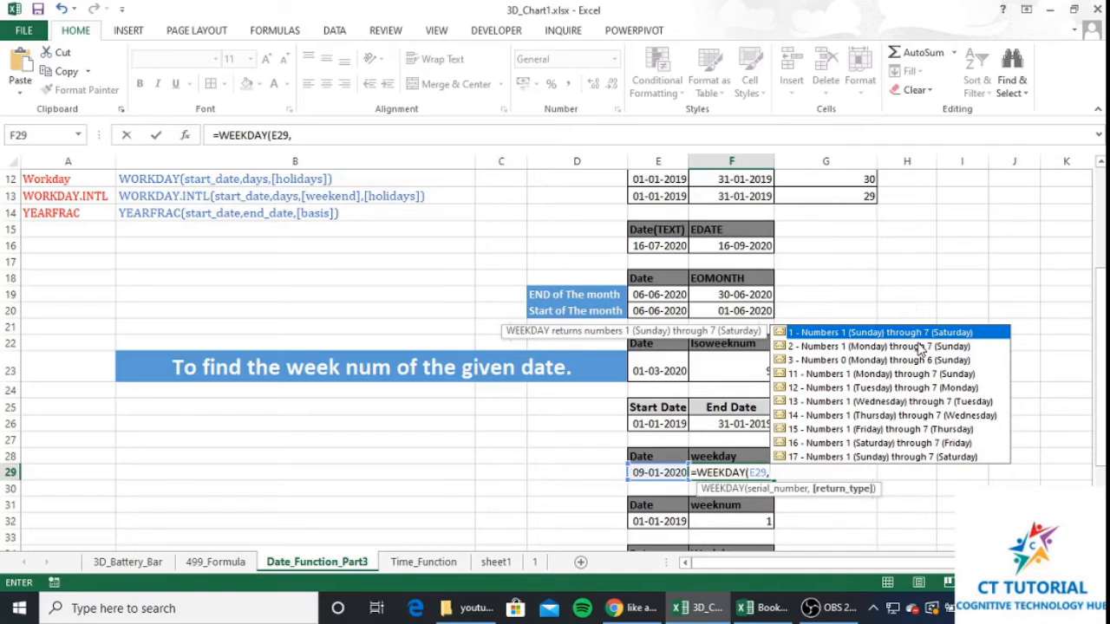
text(2))
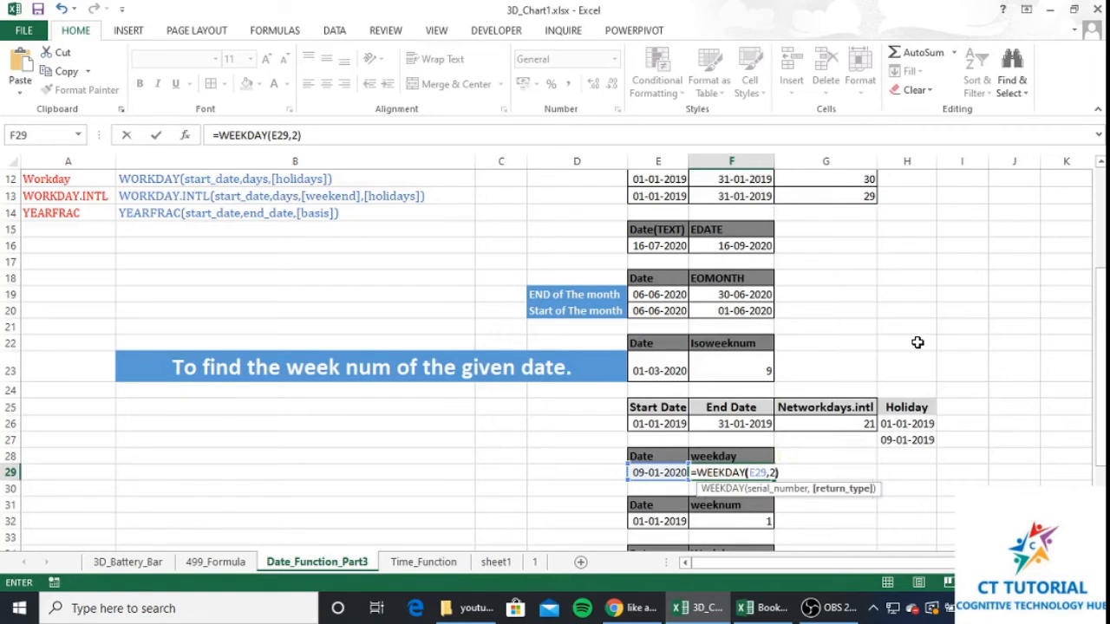
key(Return)
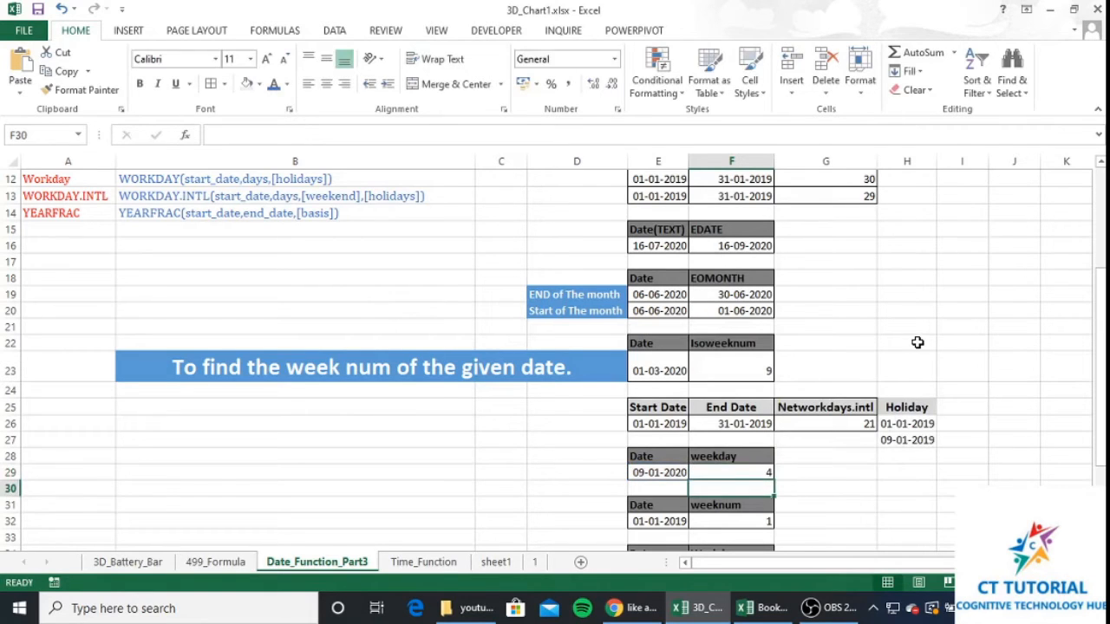
Step: Apply the custom number format dddd to the weekday result in F29
click(758, 470)
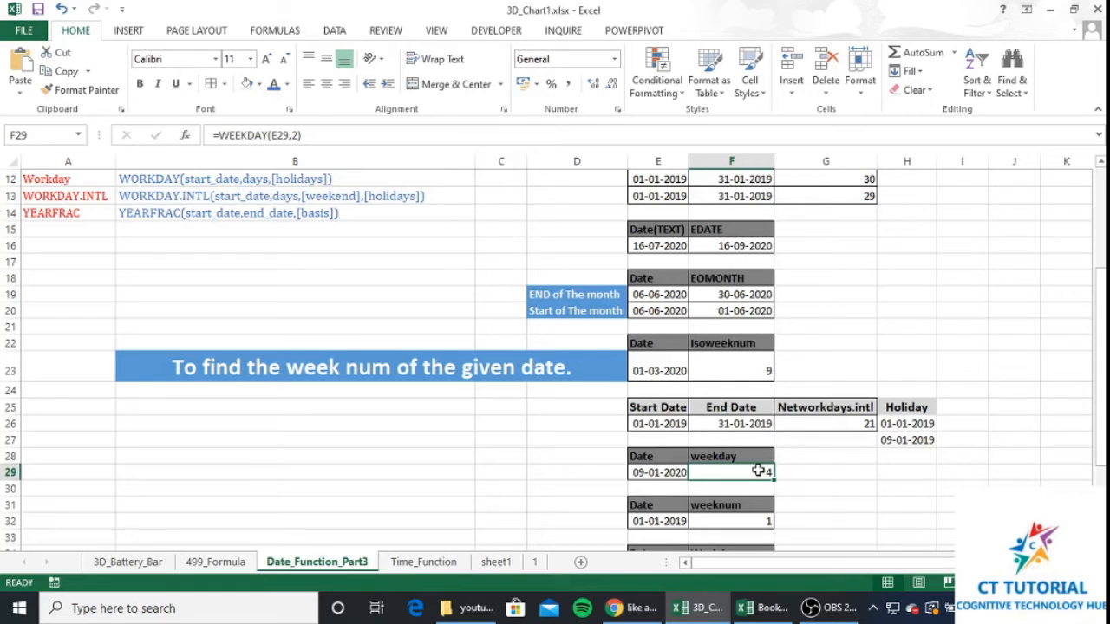
key(ctrl+1)
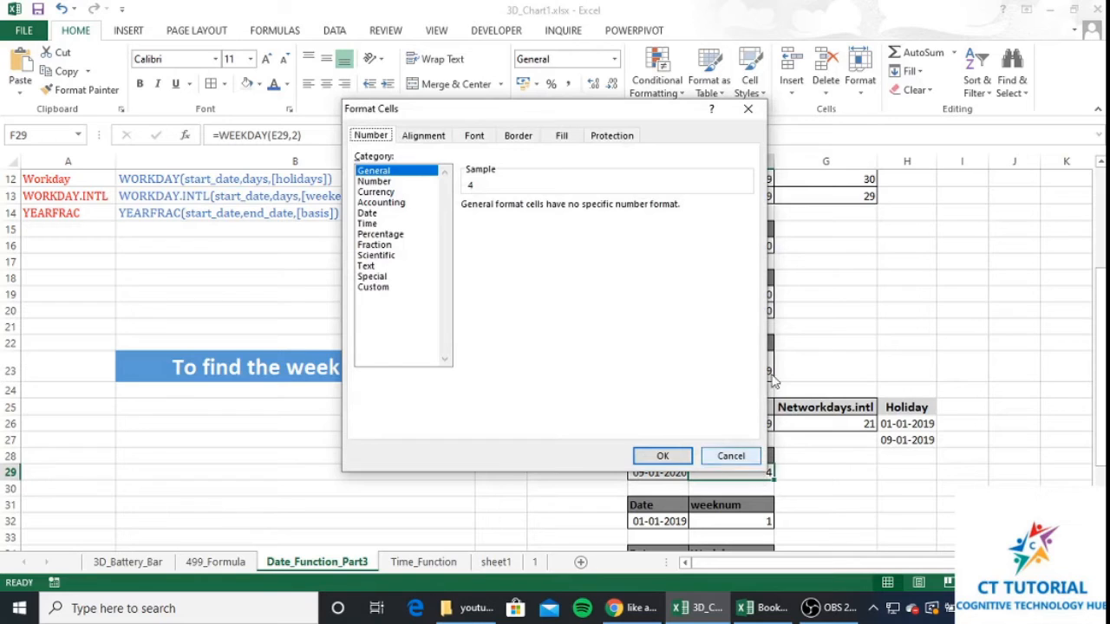
click(375, 287)
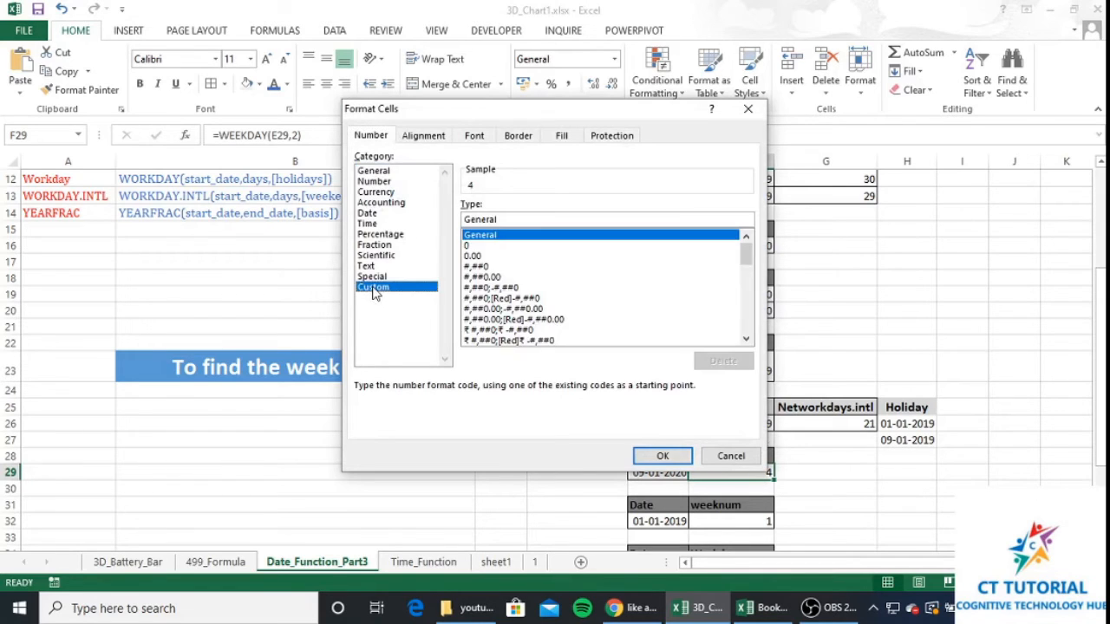
click(515, 218)
drag(515, 218, 445, 225)
text(ddd)
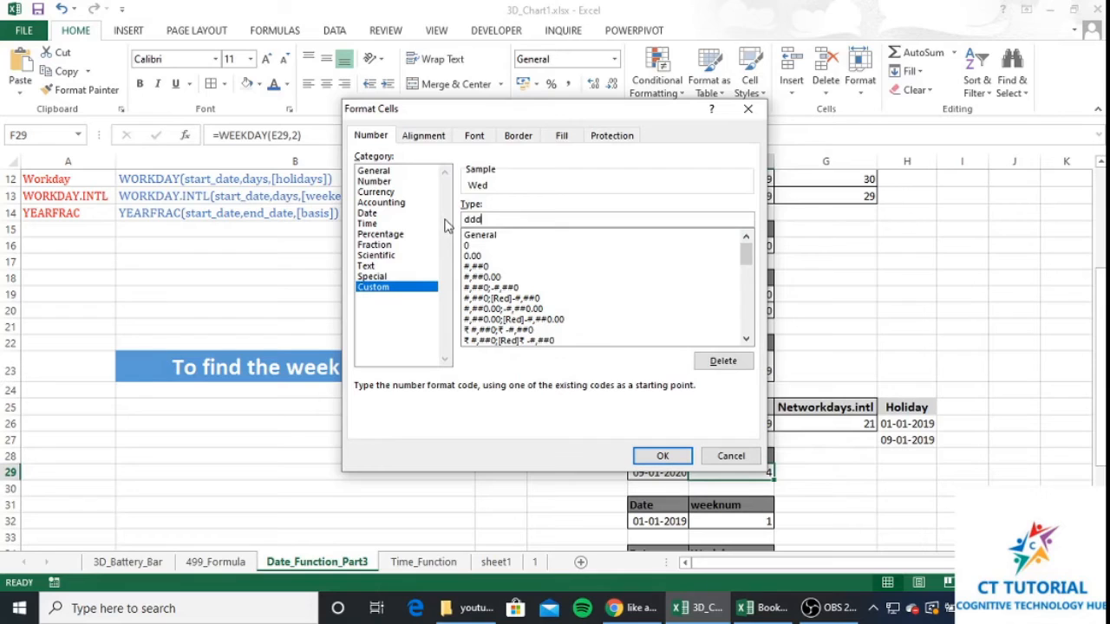
text(d)
click(663, 457)
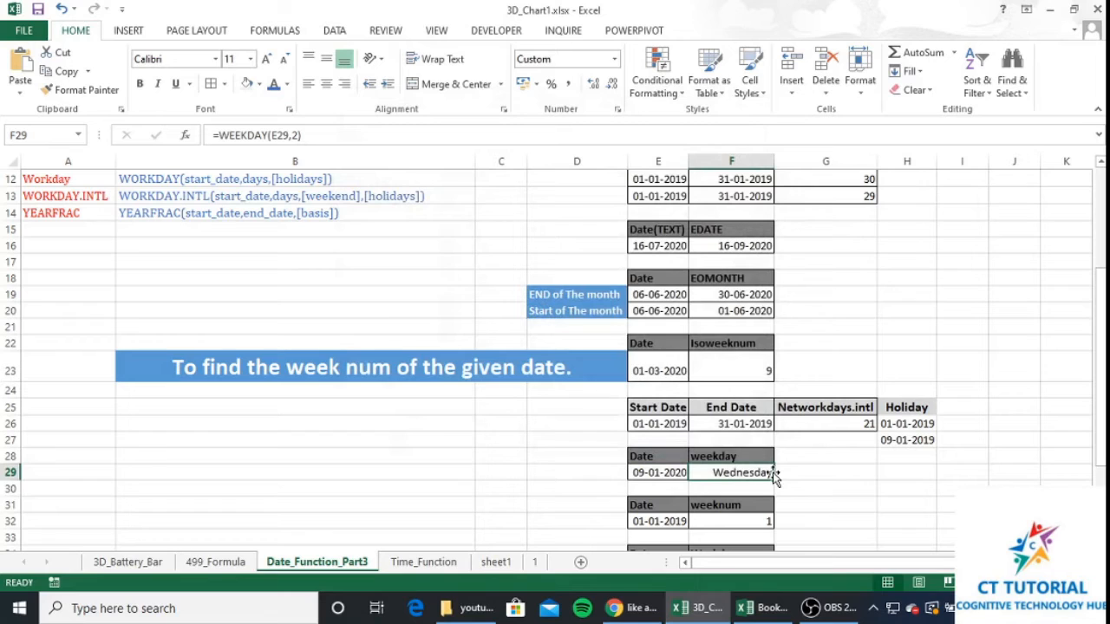
Step: Set the date in E29 of the weekday table to 01/06/2020
click(639, 472)
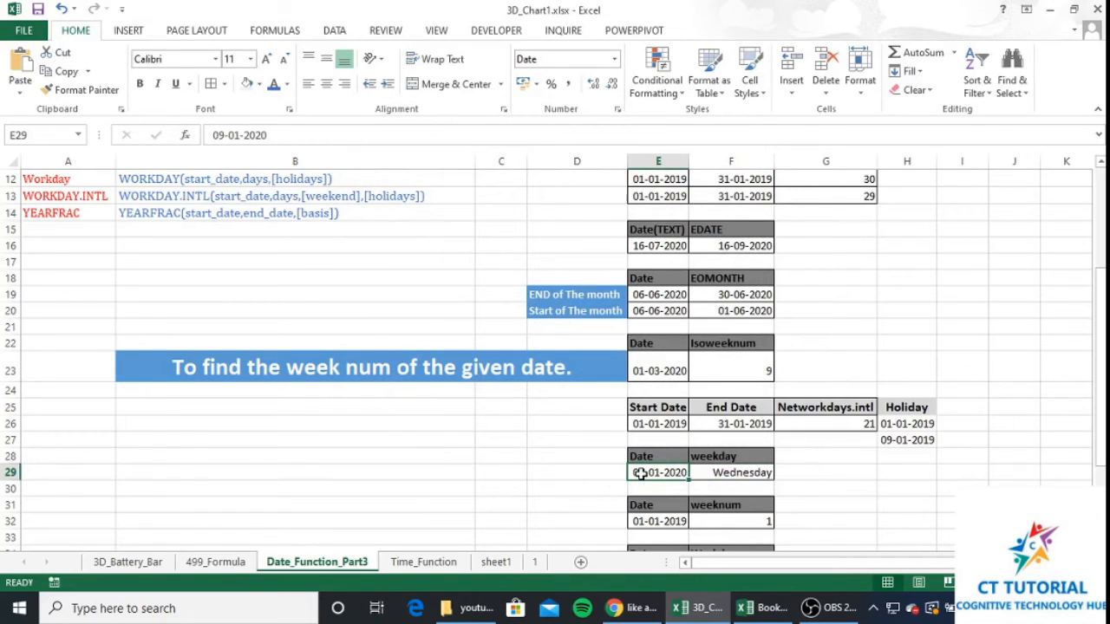
key(alt)
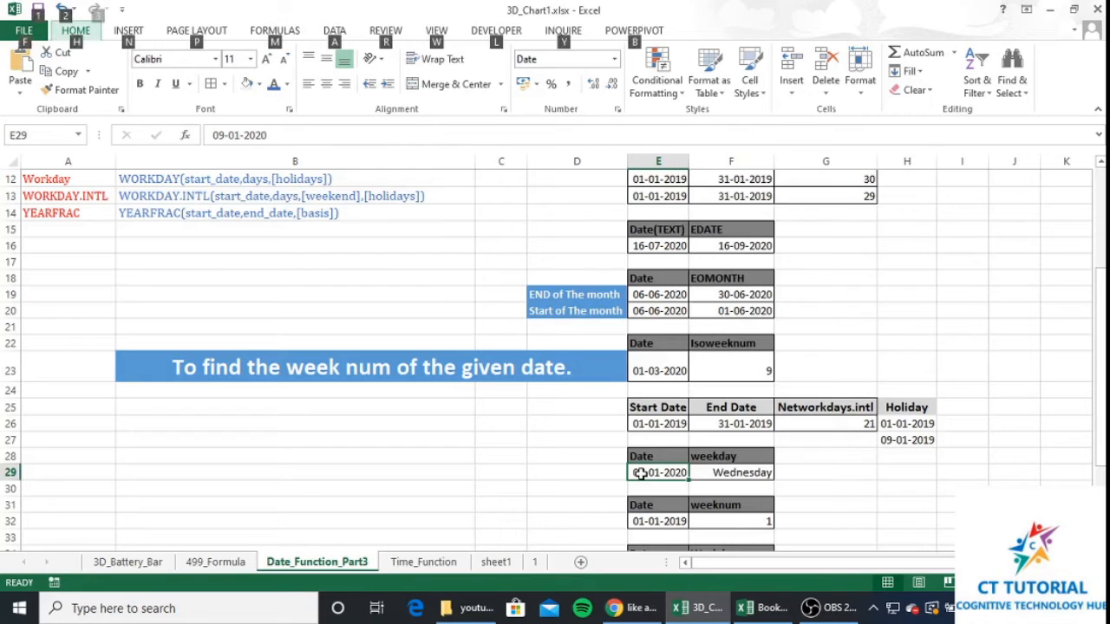
key(Escape)
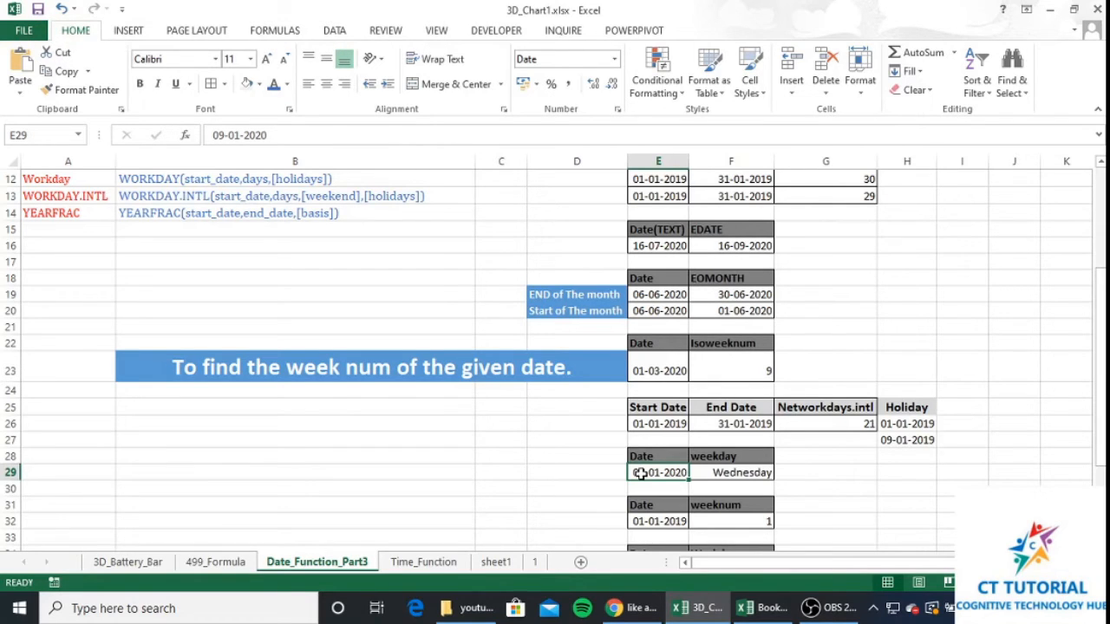
text(01/0)
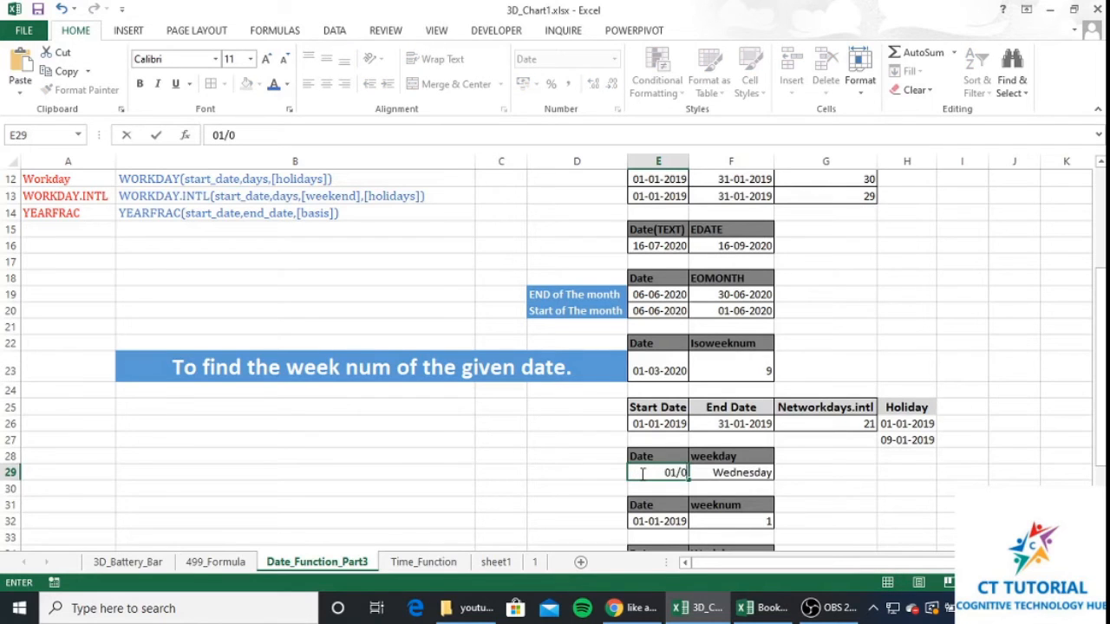
text(6/2020)
key(ctrl+Return)
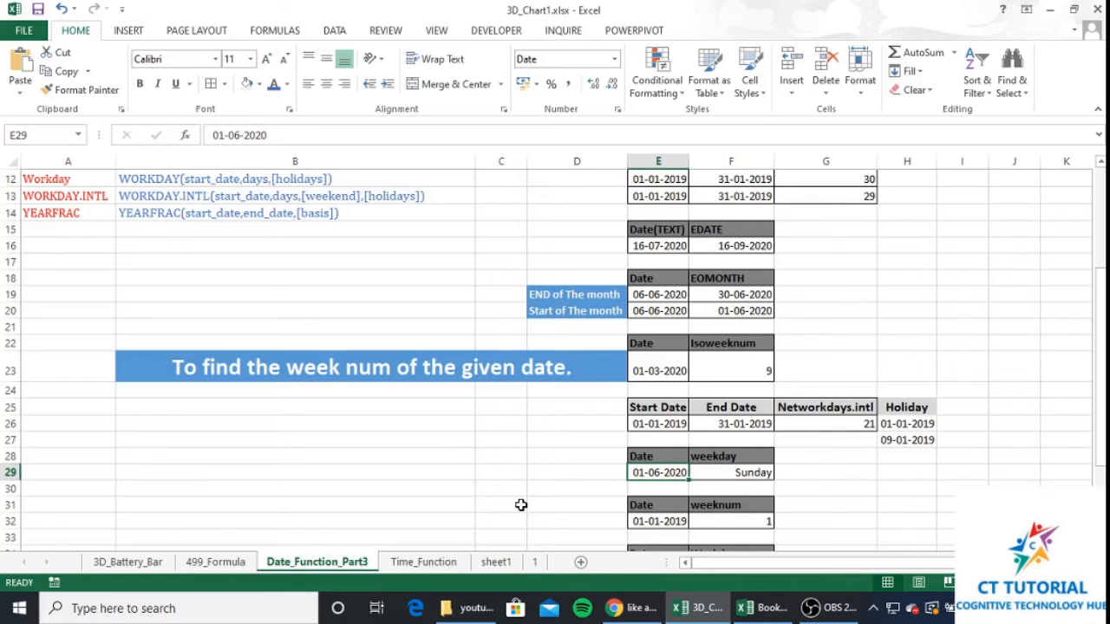
Step: Set the date in E32 of the weeknum table to 01/03/2020
key(Down)
key(Down)
key(Down)
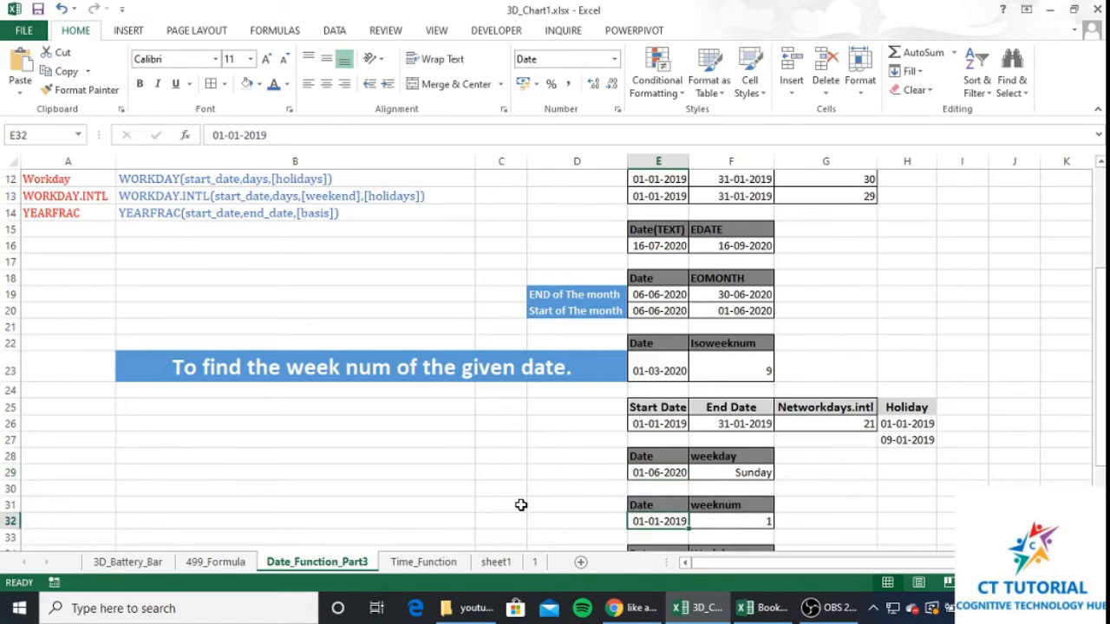
key(Right)
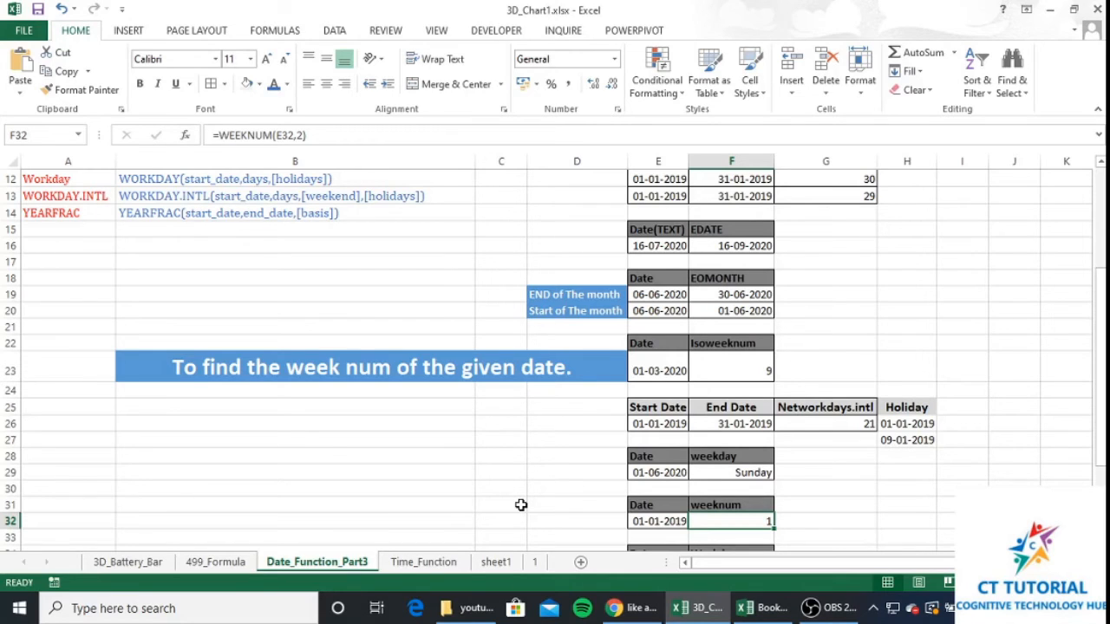
key(Left)
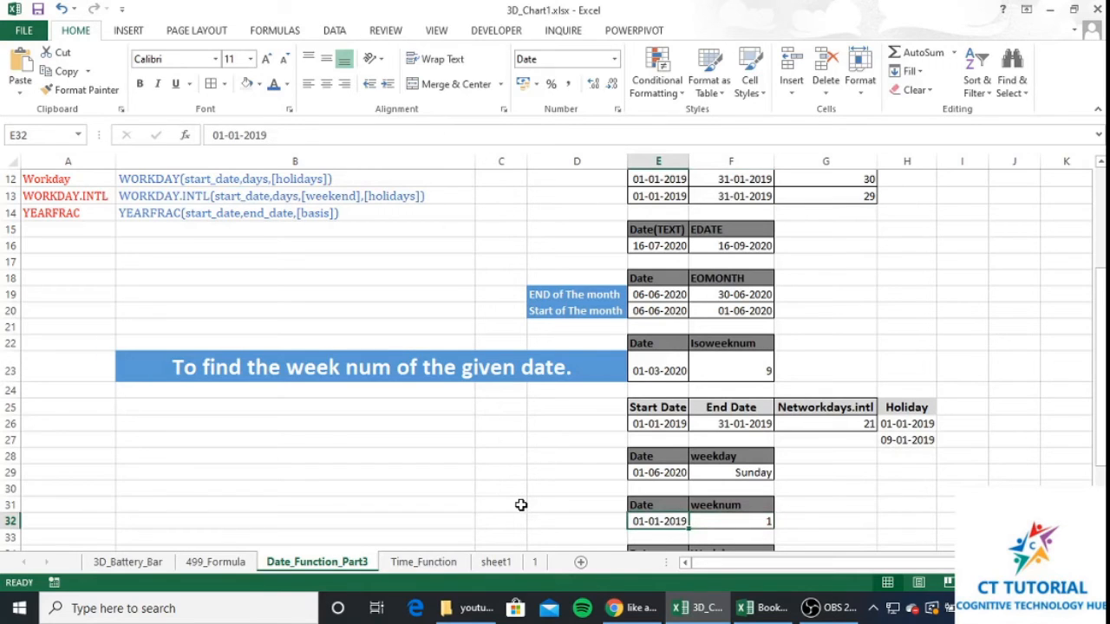
text(01)
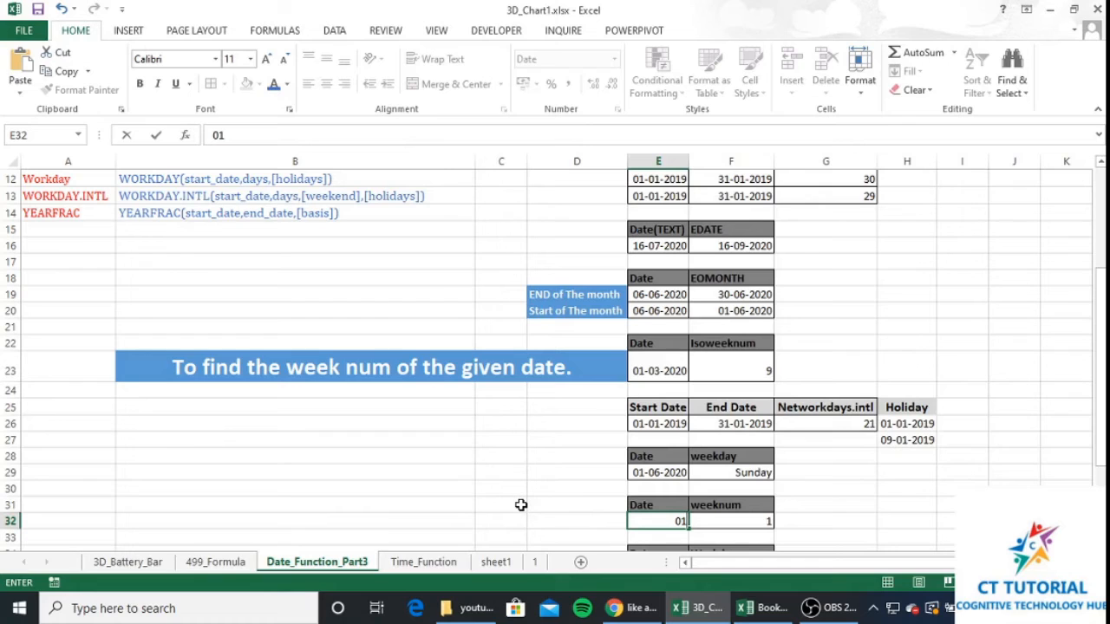
text(/03/2020)
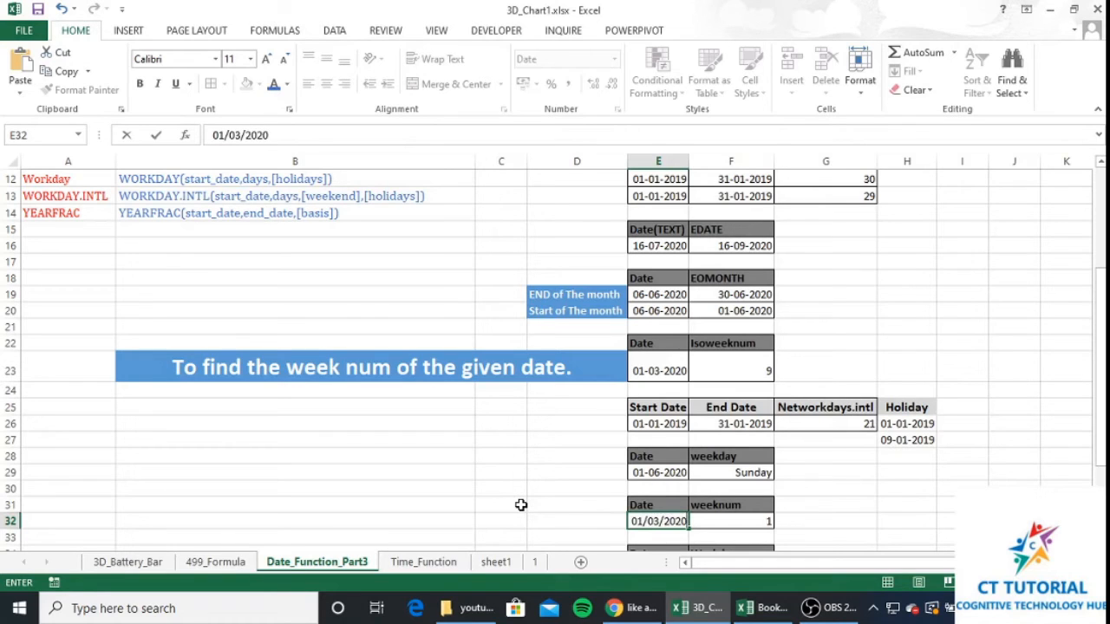
key(ctrl+Return)
Step: Enter =WEEKNUM(E32,2) in F32, with Monday as the start of the week
key(Right)
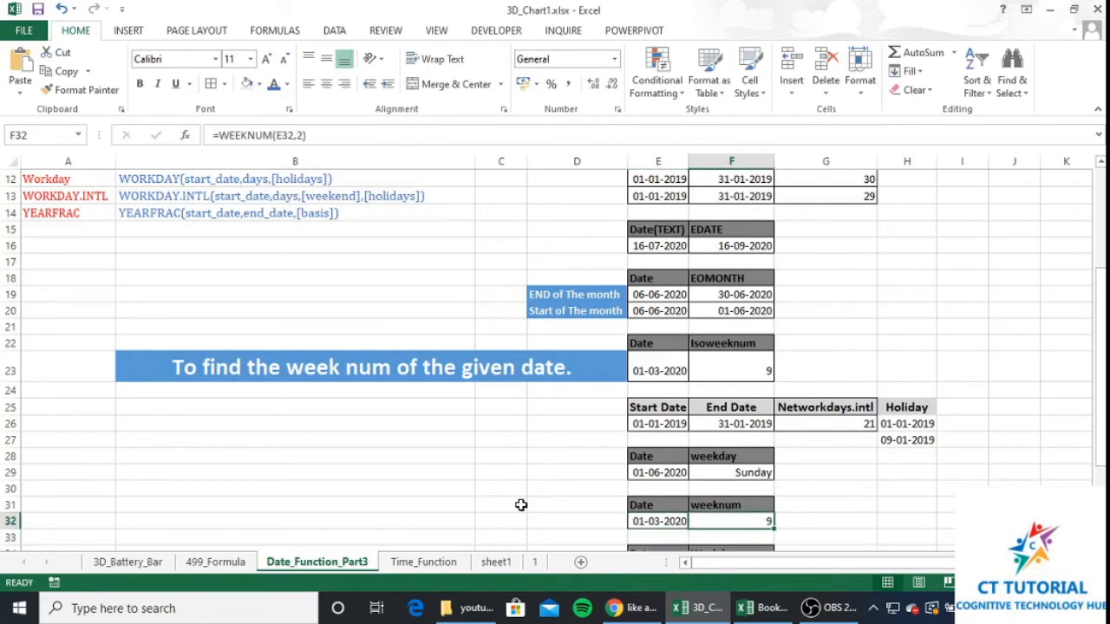
text(=)
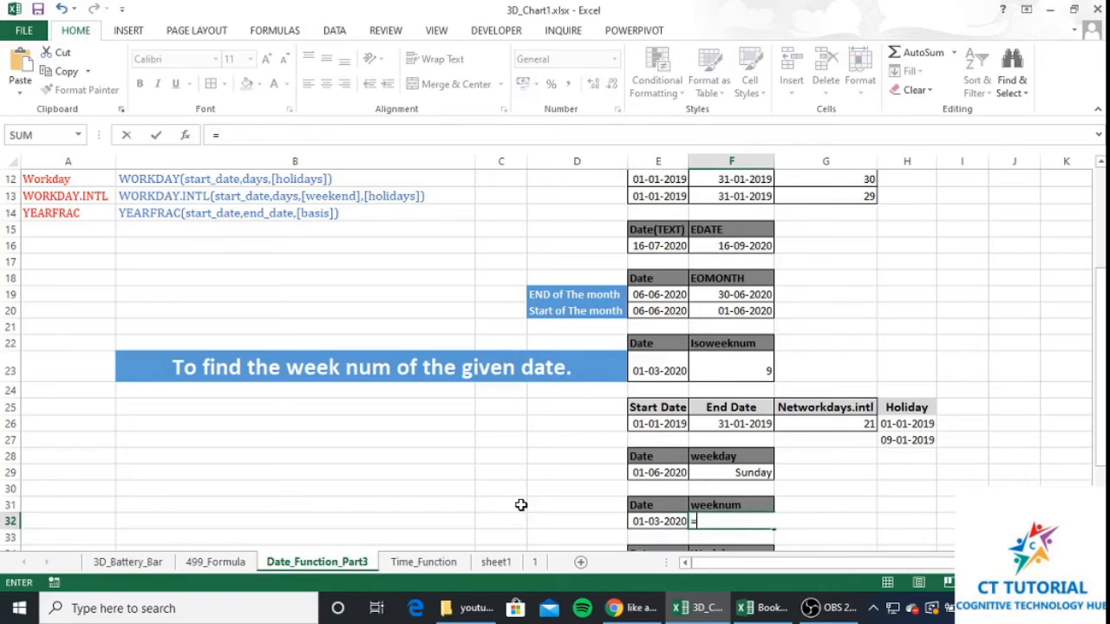
text(we)
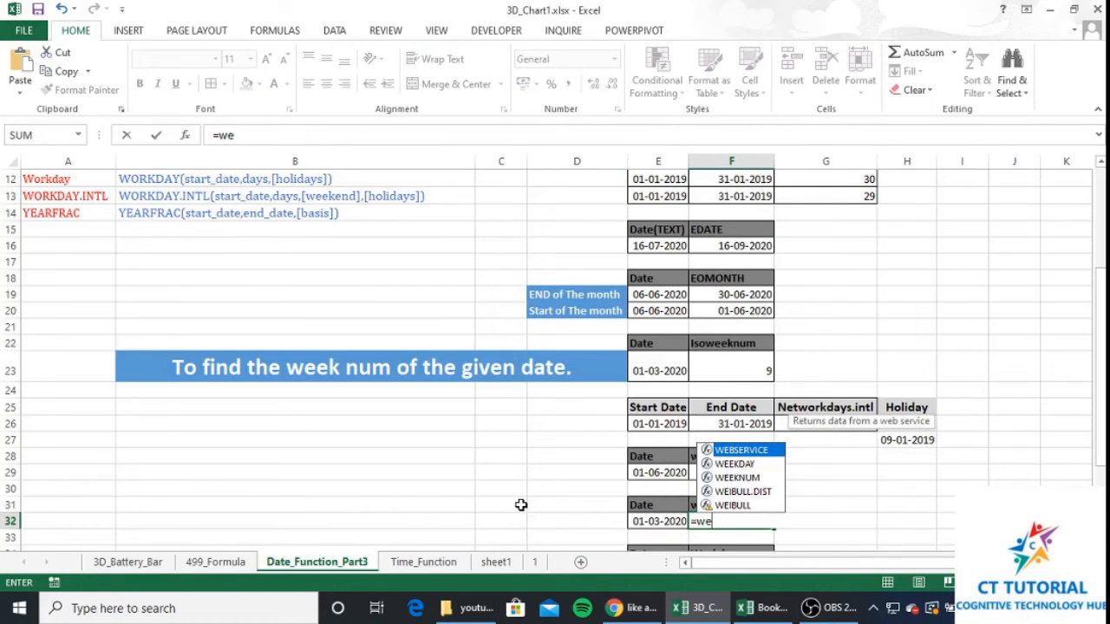
key(Down)
key(Down)
key(Tab)
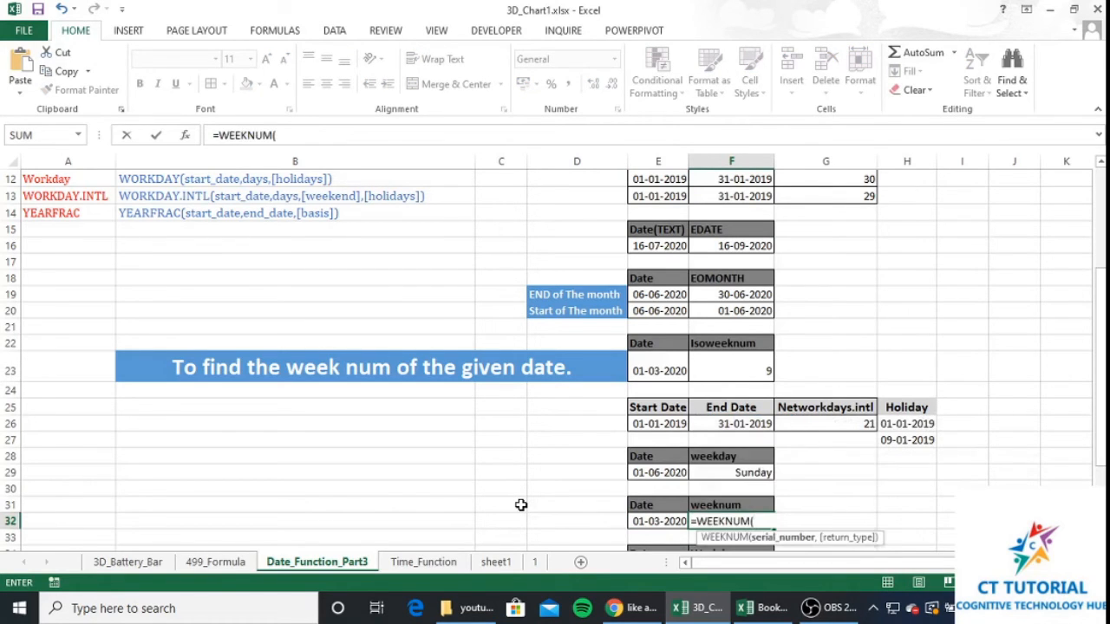
key(Left)
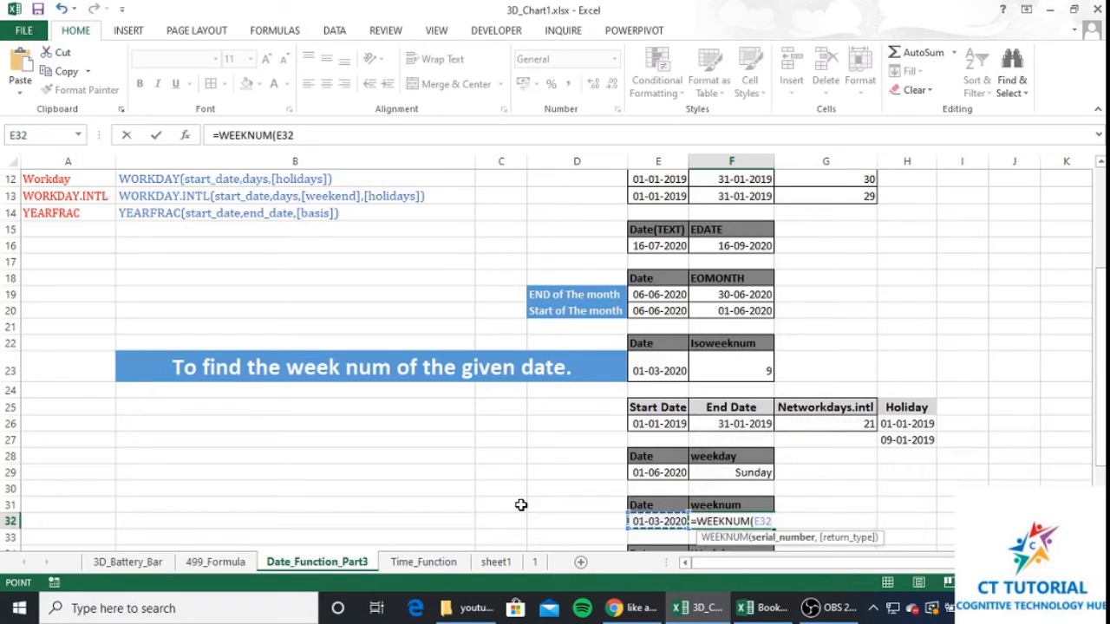
text(,)
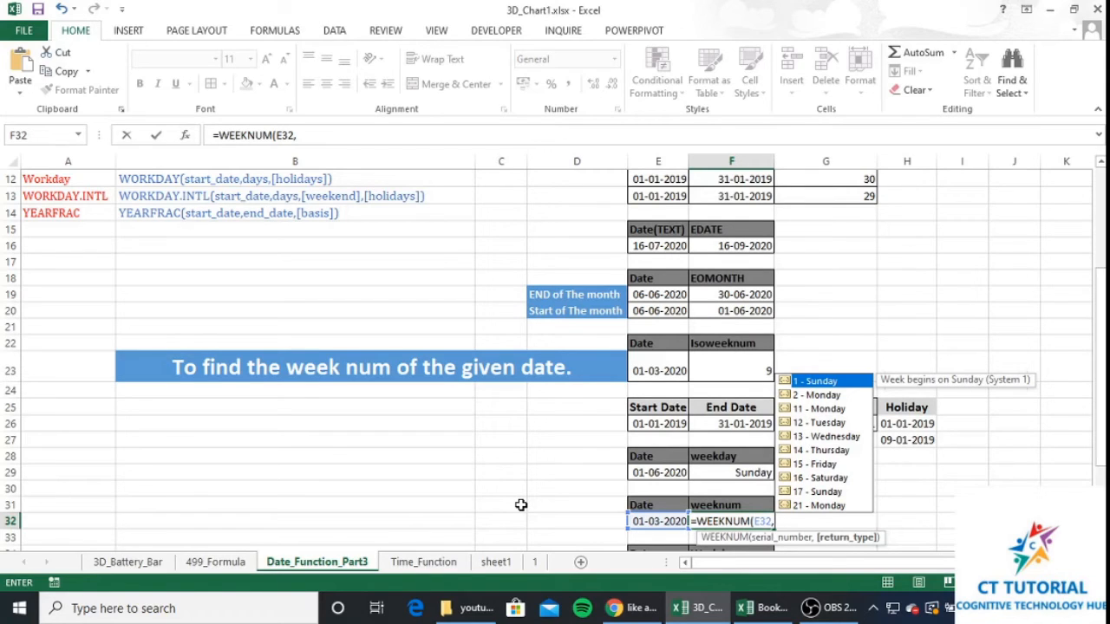
text(2))
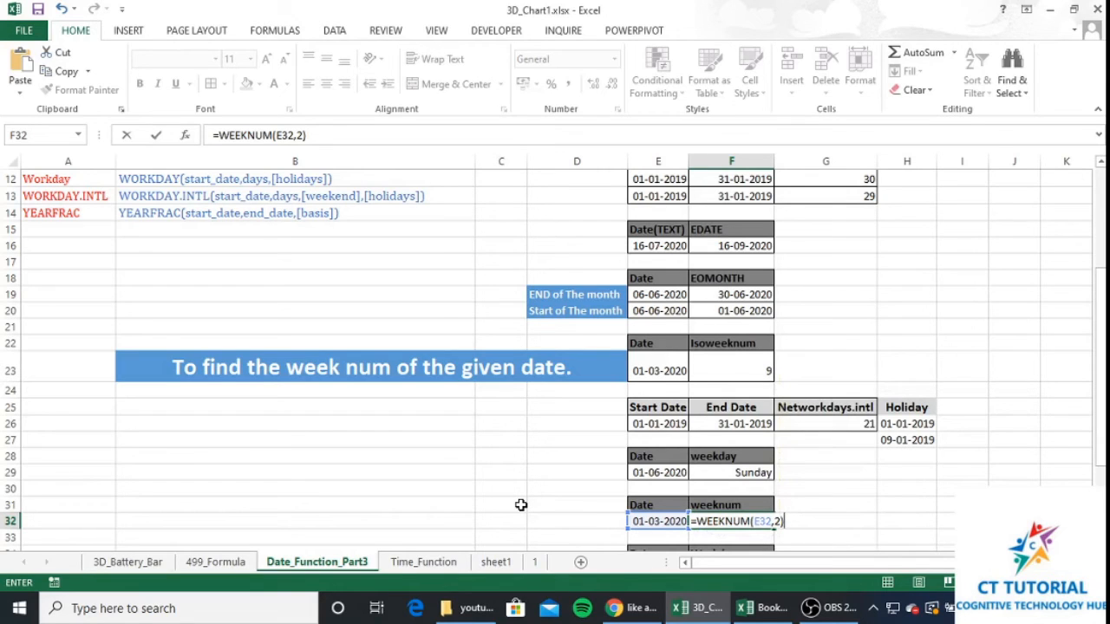
key(Return)
key(Up)
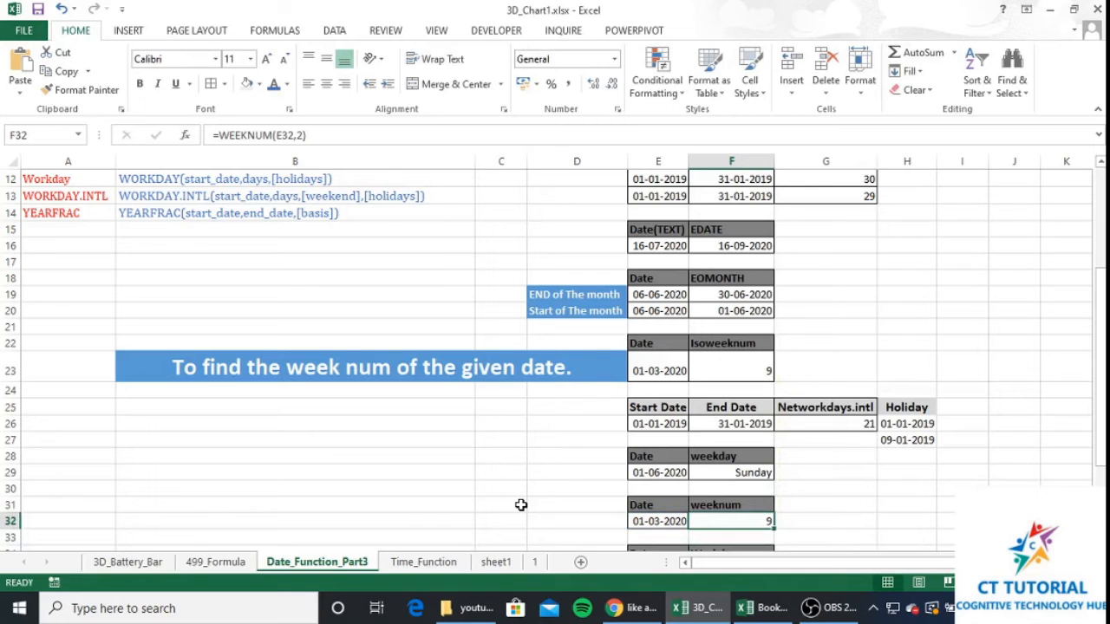
Step: Replace the Workday formula in F35 with =WORKDAY(E35,15), leaving out the holidays argument
key(Down)
key(Down)
key(Down)
key(Down)
key(Down)
key(Down)
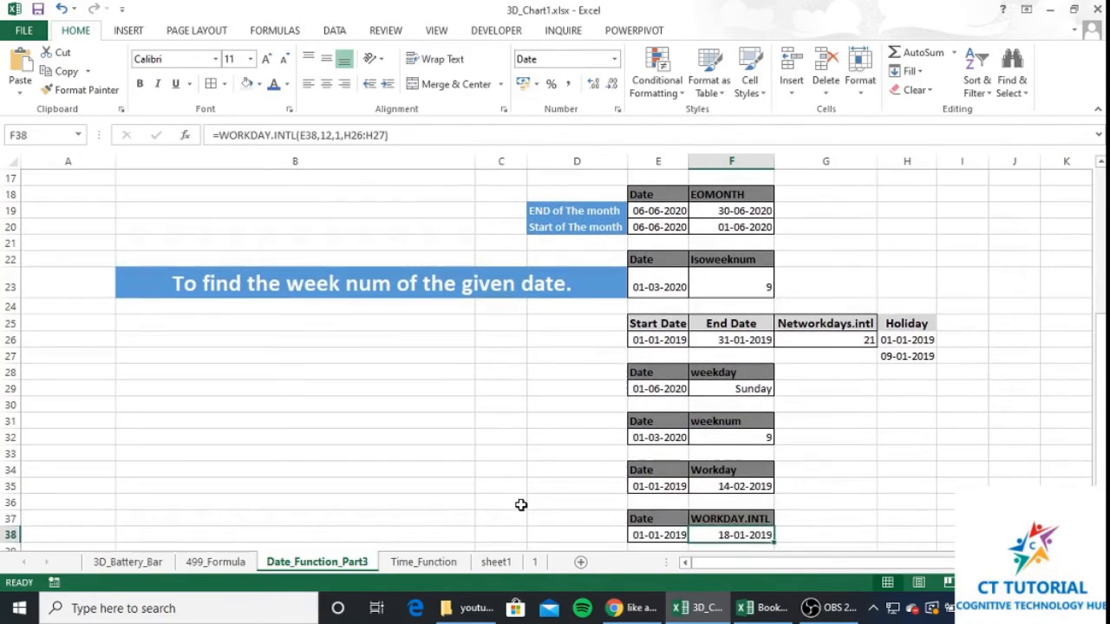
key(Up)
key(Up)
key(Up)
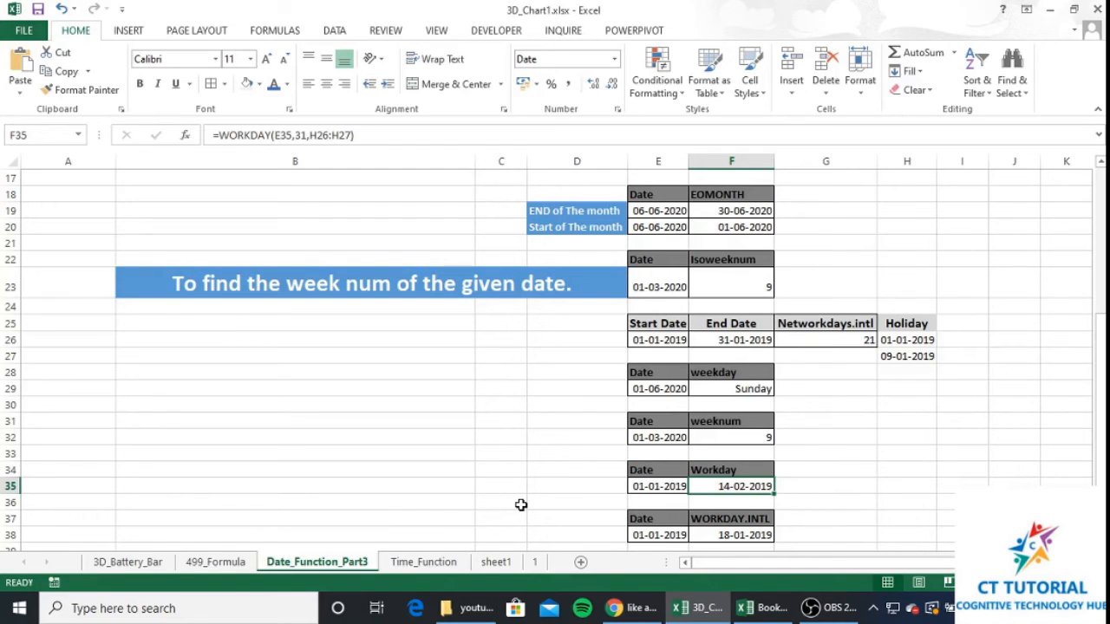
key(Delete)
text(=work)
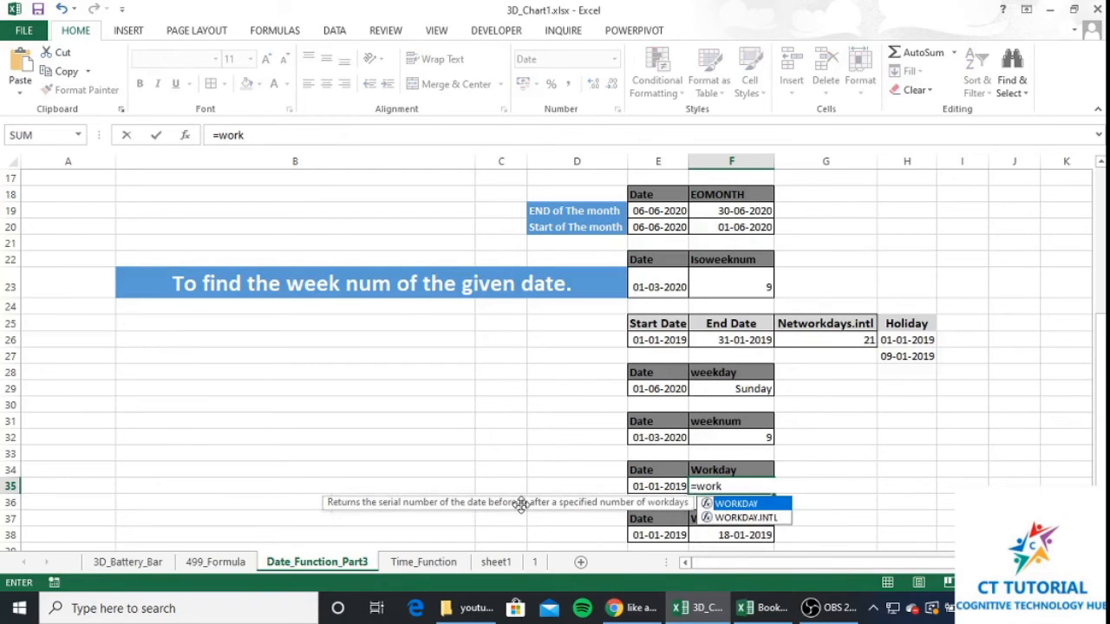
key(Tab)
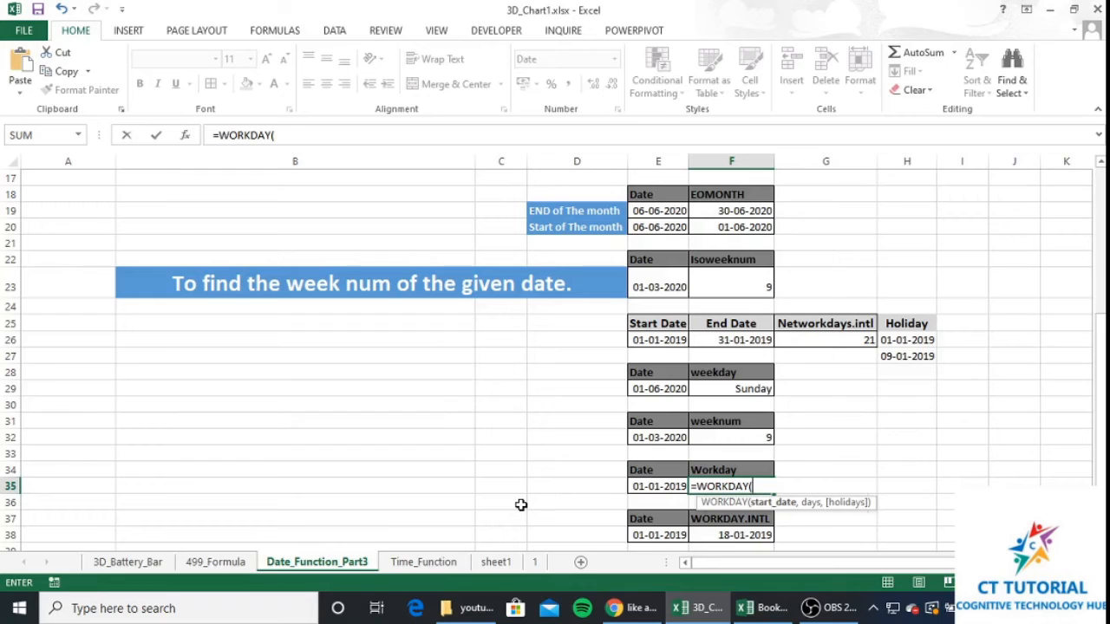
key(Left)
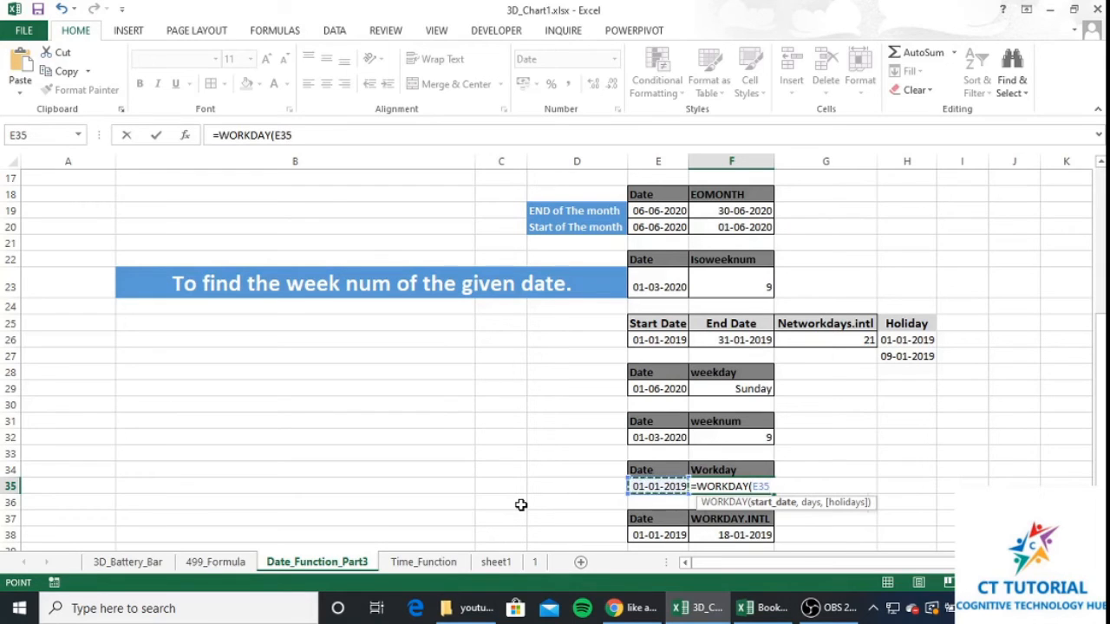
text(,15)
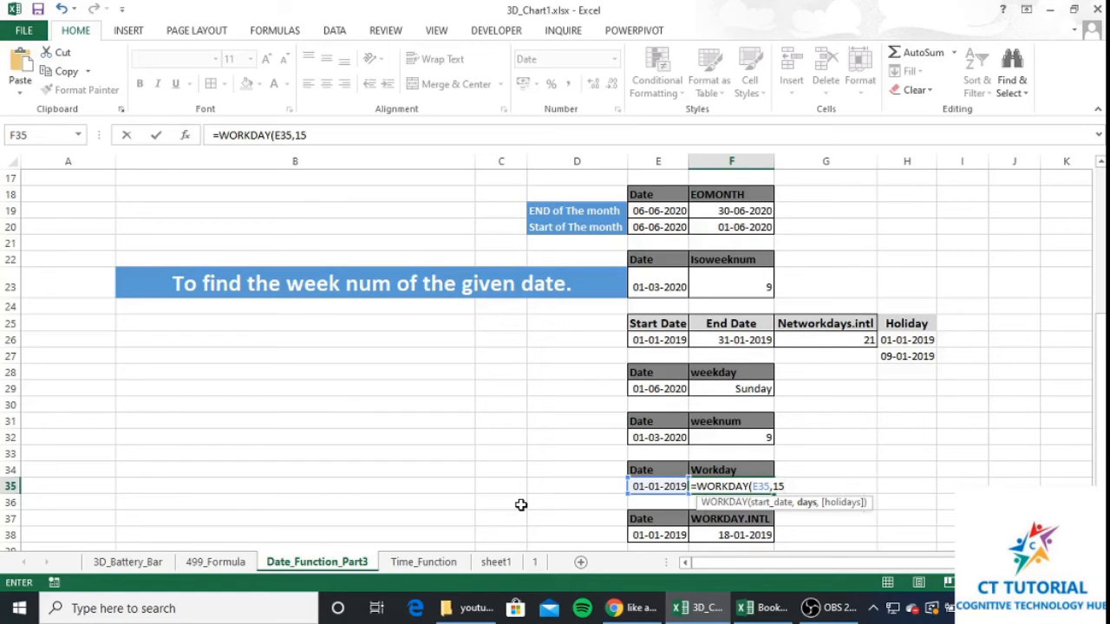
text(,)
key(BackSpace)
text())
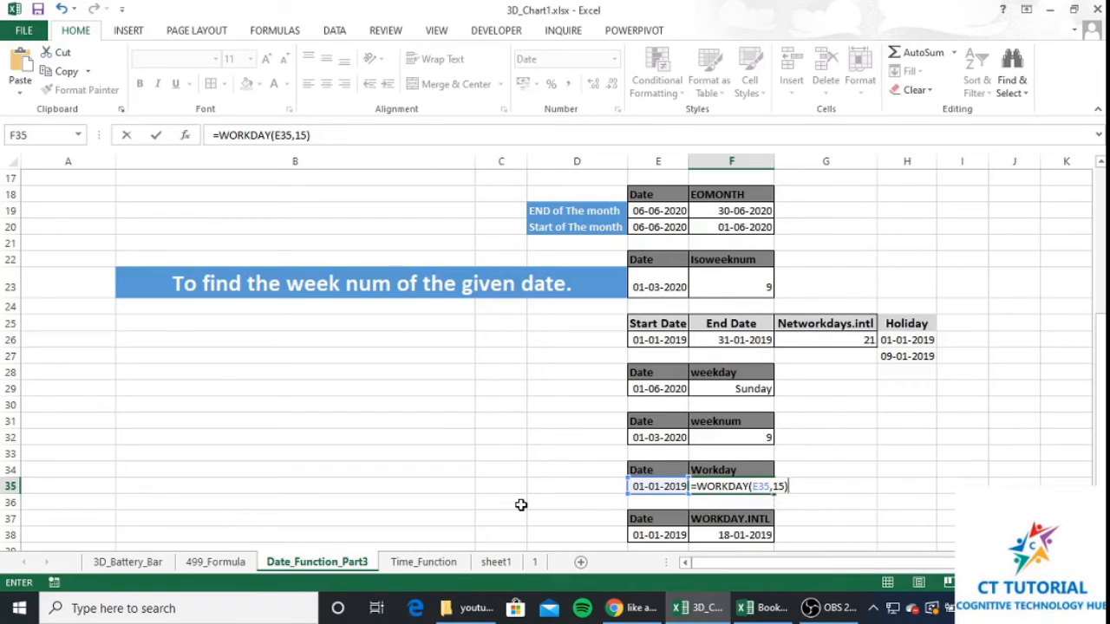
key(Return)
key(Up)
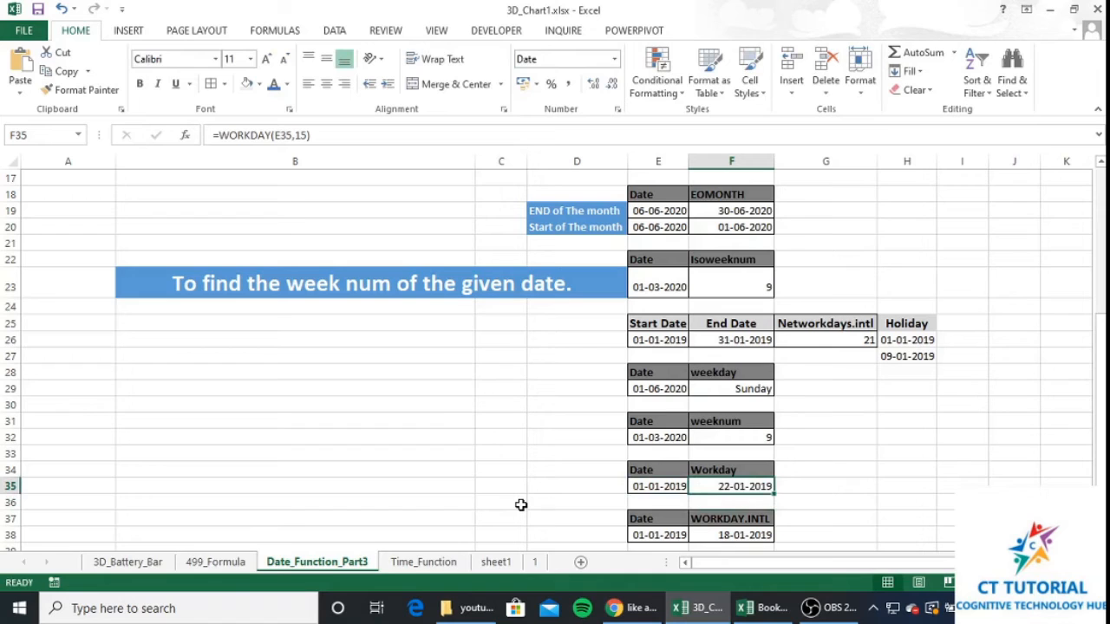
Step: Add the holiday range H26:H27 as the third argument of the WORKDAY formula in F35
key(F2)
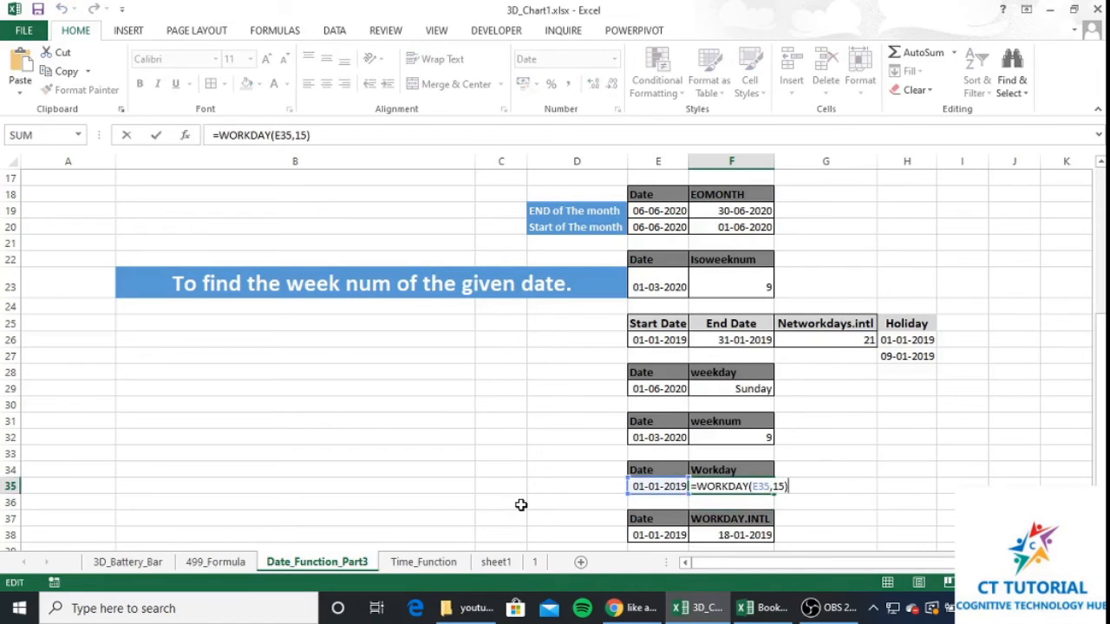
key(Escape)
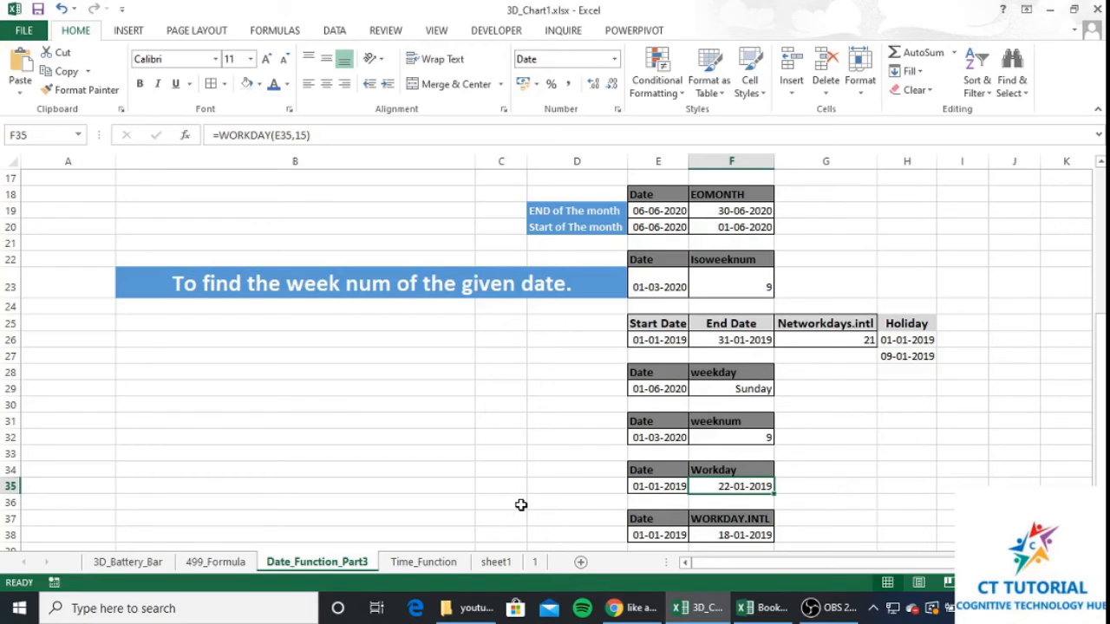
key(F2)
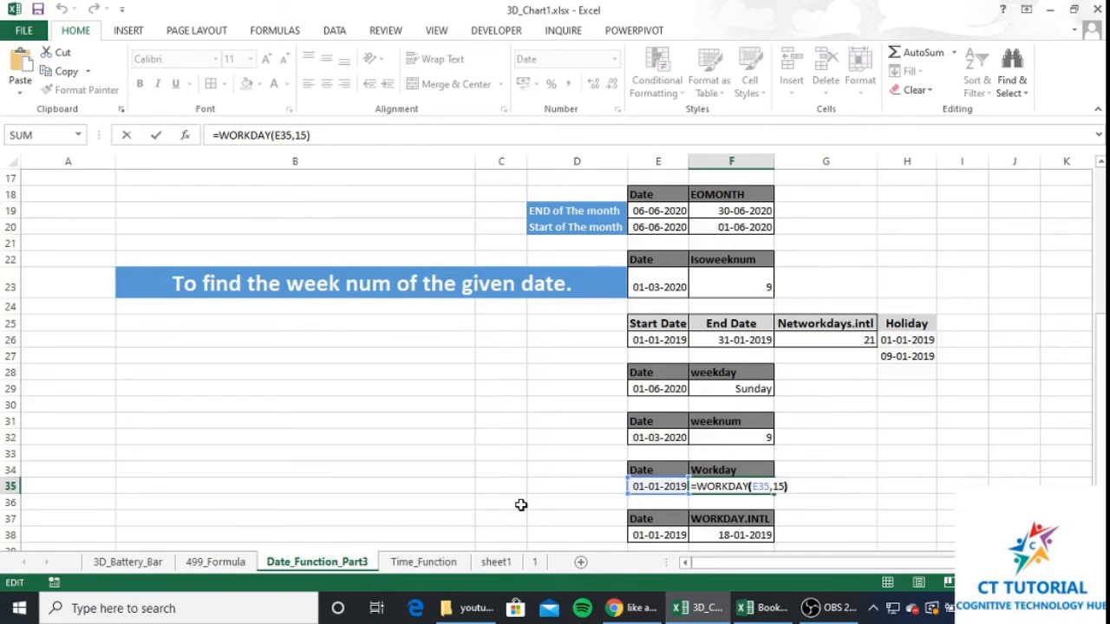
key(Left)
text(,)
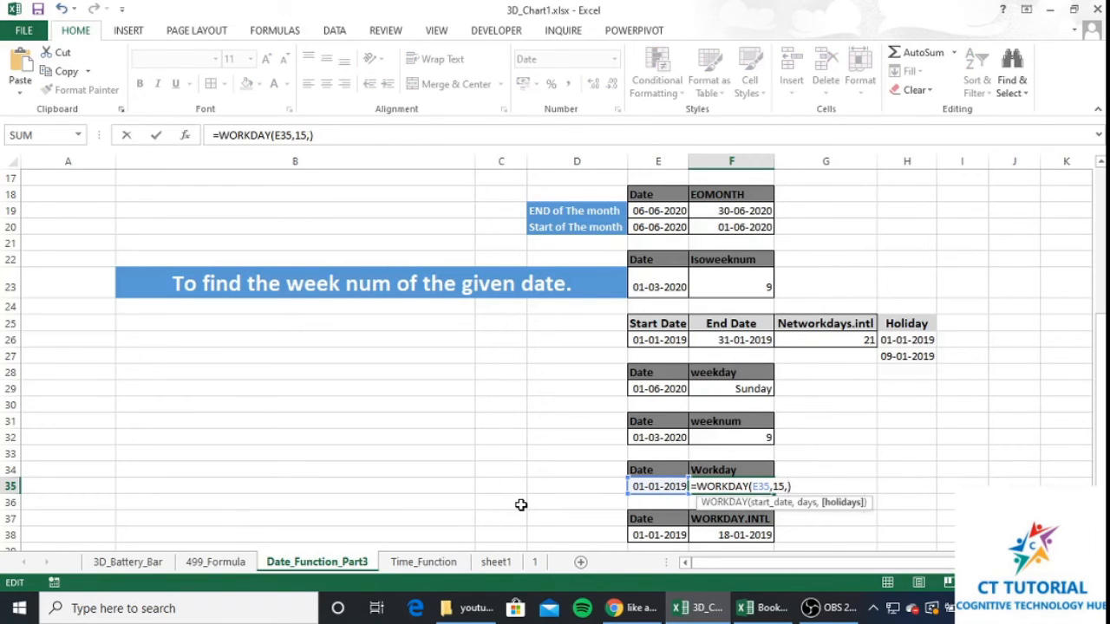
drag(907, 340, 912, 363)
text())
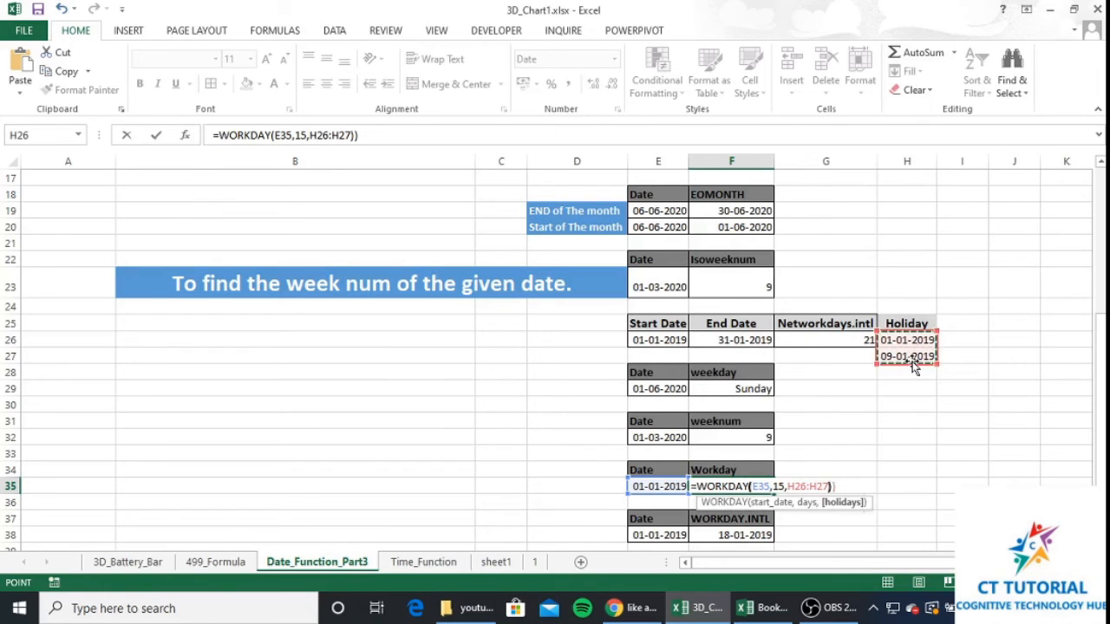
key(BackSpace)
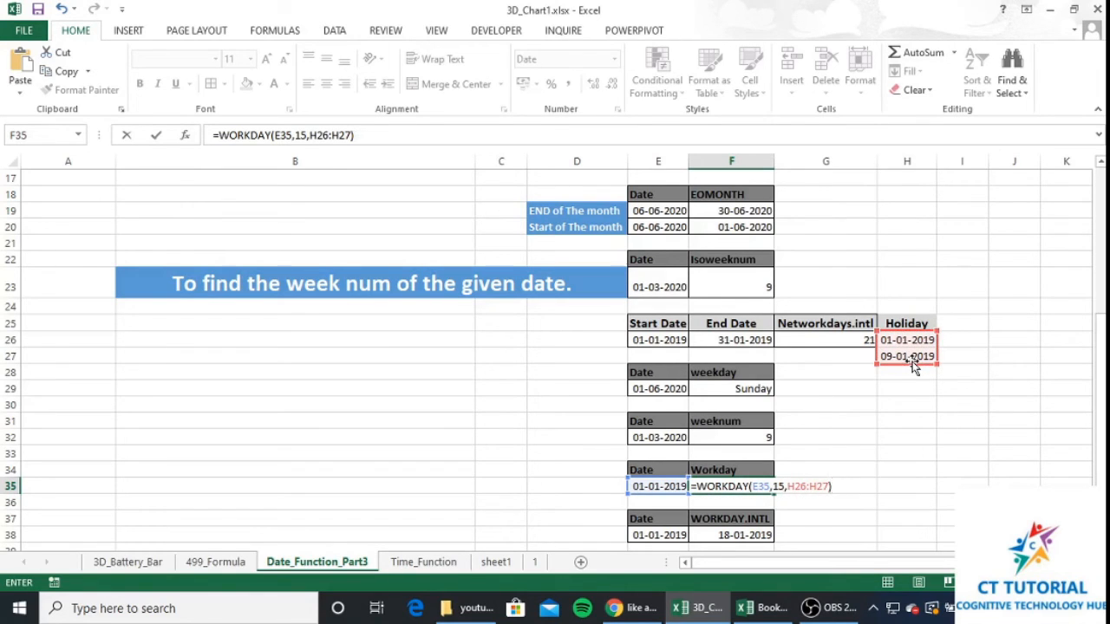
key(ctrl+Return)
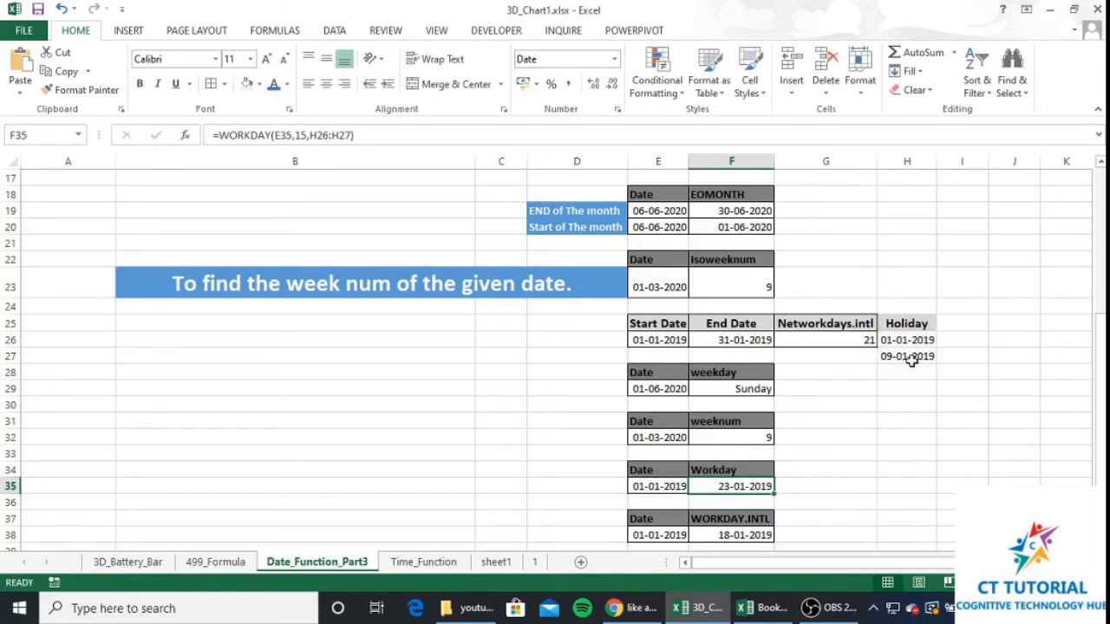
Step: Replace the formula in F38 with =WORKDAY.INTL(E38,18,1), using Saturday and Sunday as weekend days
click(735, 537)
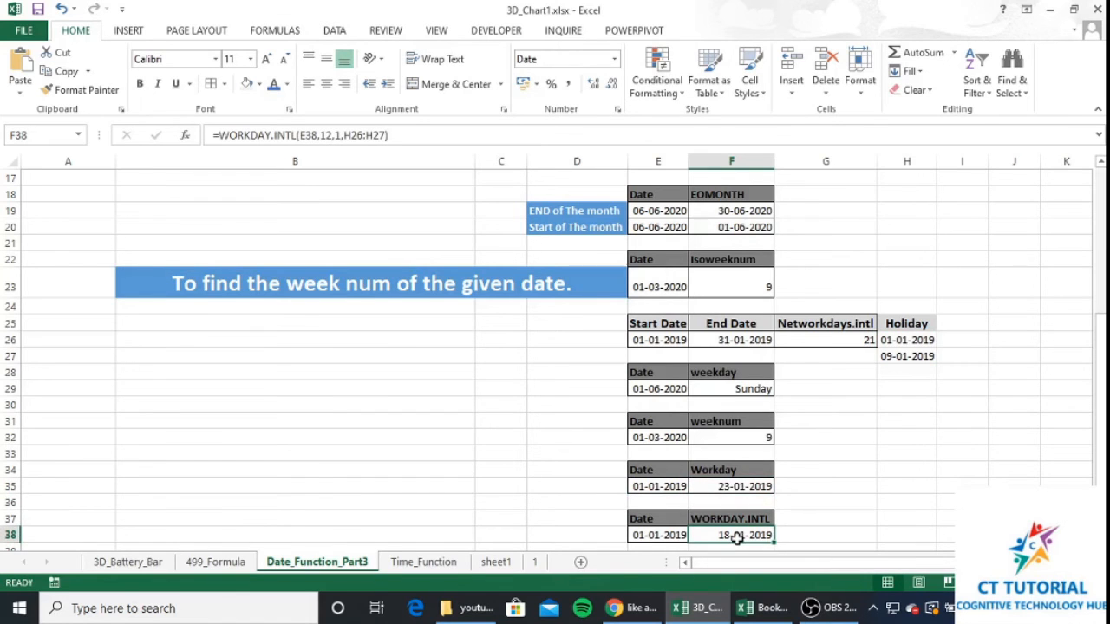
scroll(735, 536, down, 1)
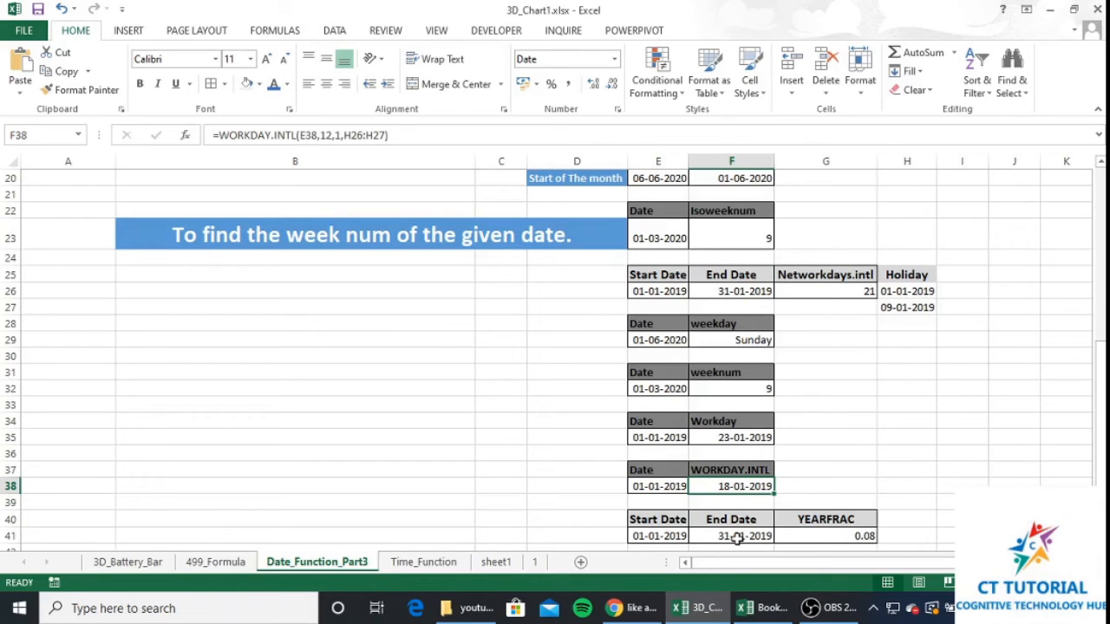
key(BackSpace)
text(=wor)
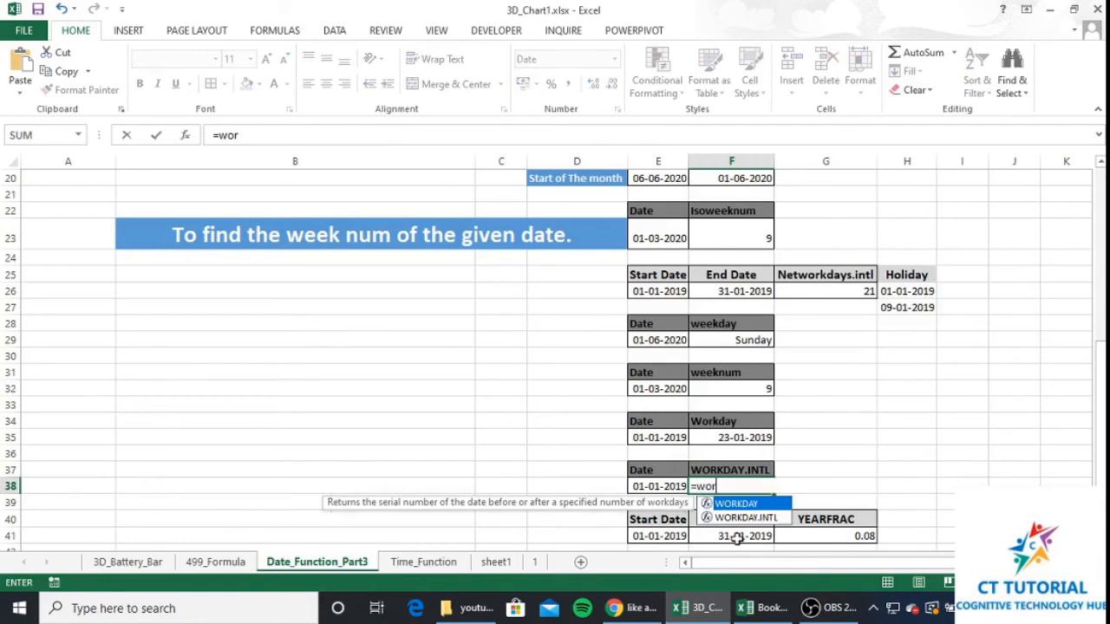
key(Down)
key(Tab)
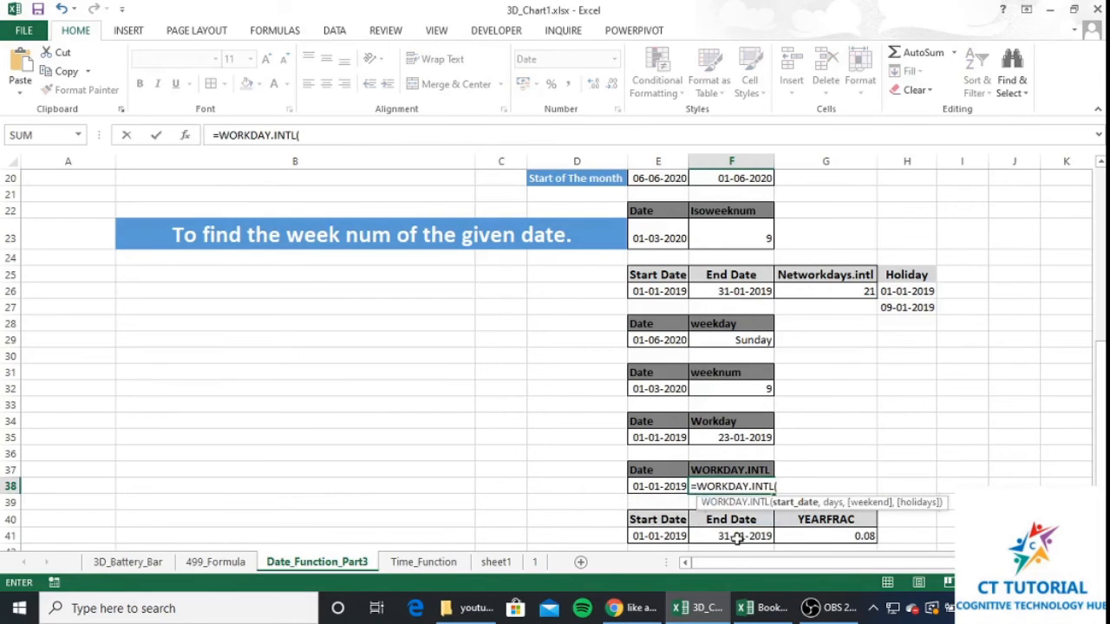
key(Left)
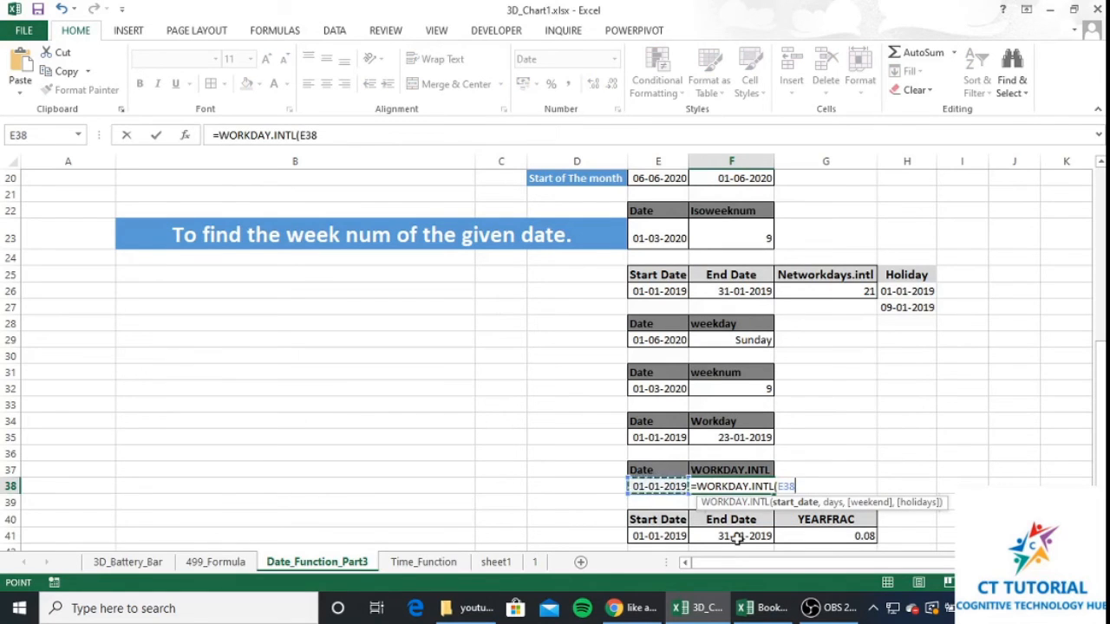
text(,)
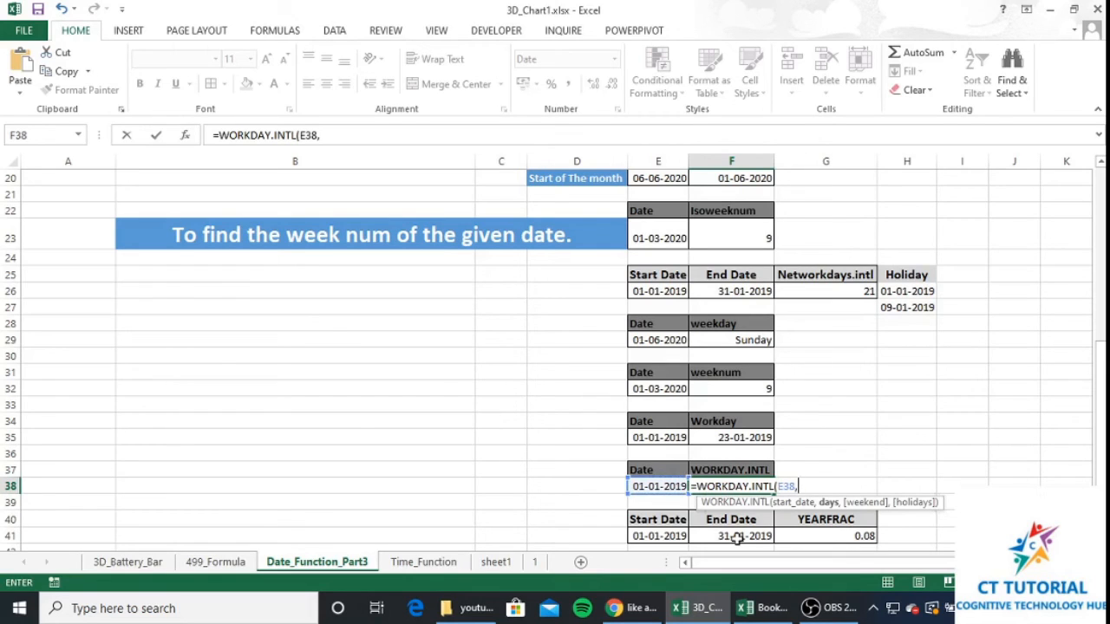
text(18,)
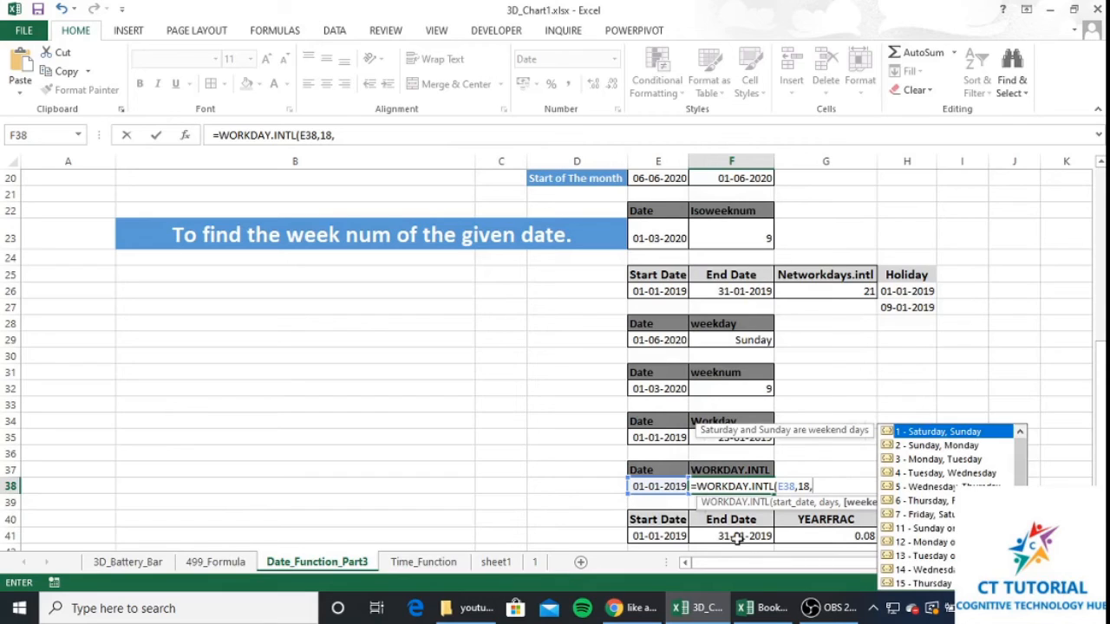
text(1)
text(,)
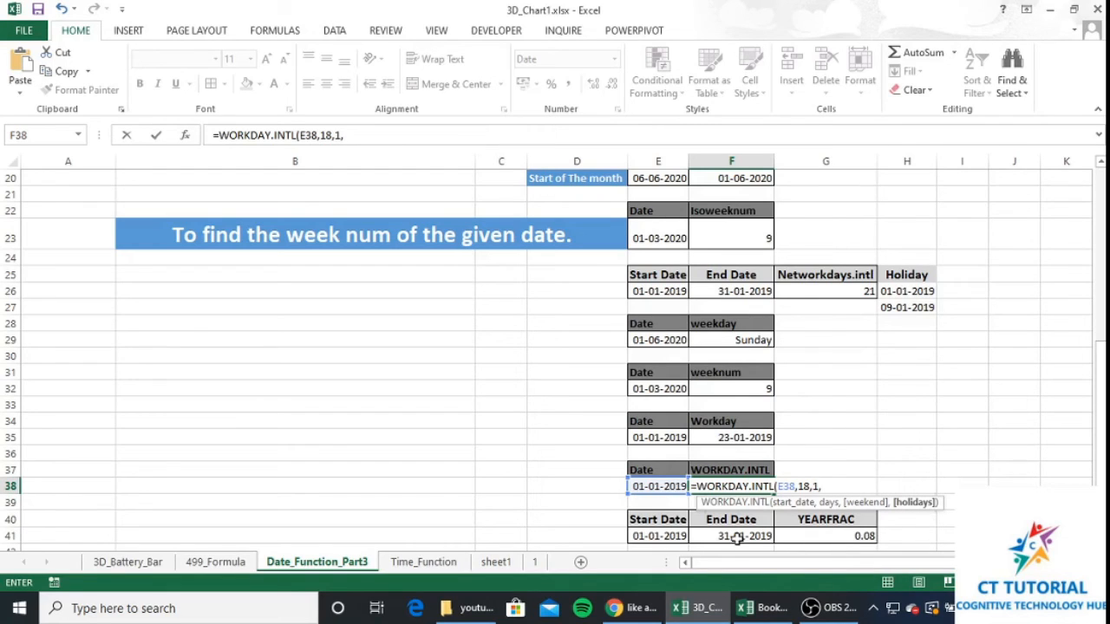
key(BackSpace)
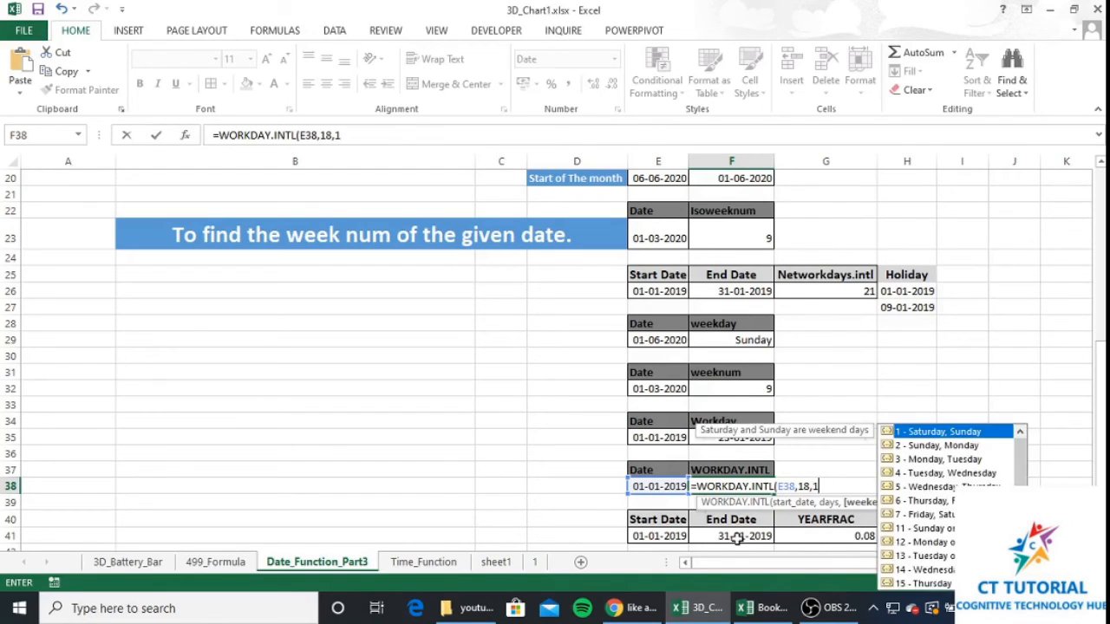
text())
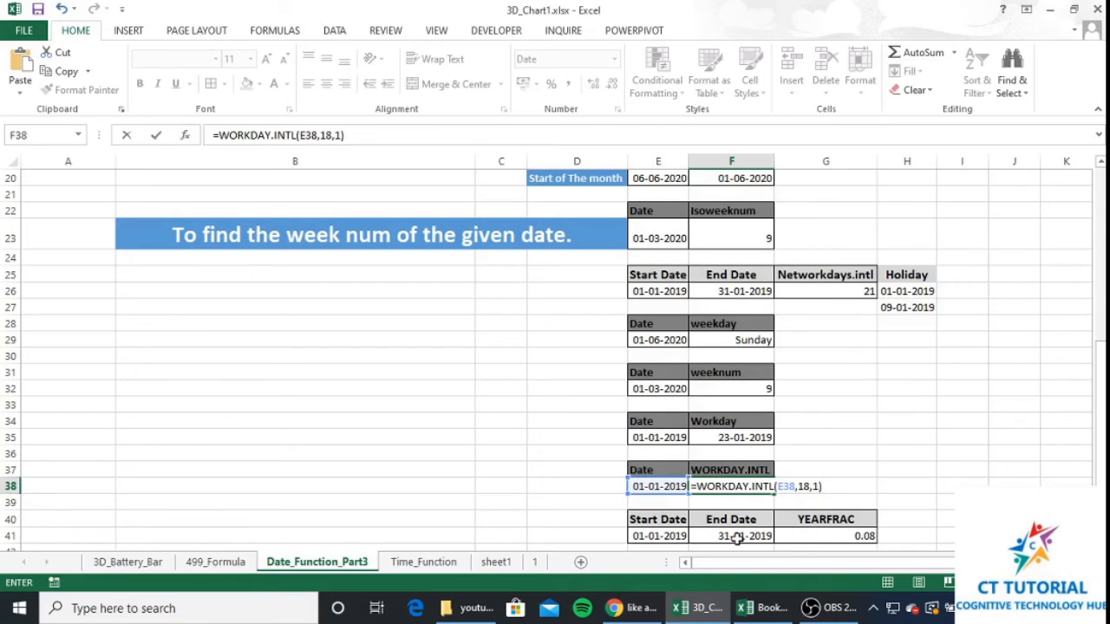
key(Return)
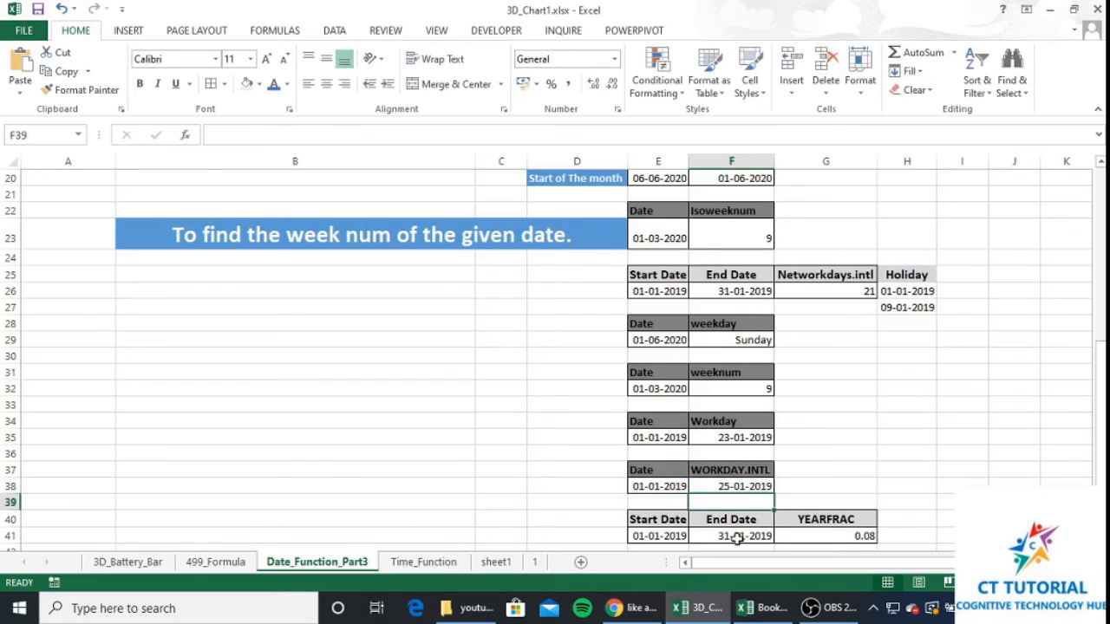
key(Up)
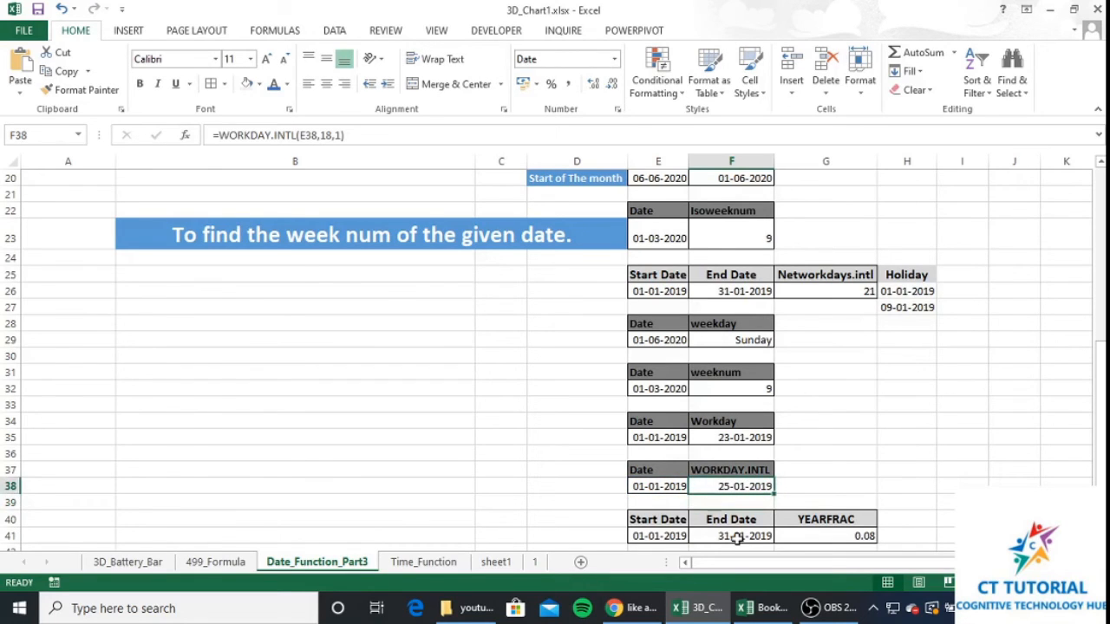
Step: Add the holiday range H26:H27 as the last argument of the WORKDAY.INTL formula in F38
key(F2)
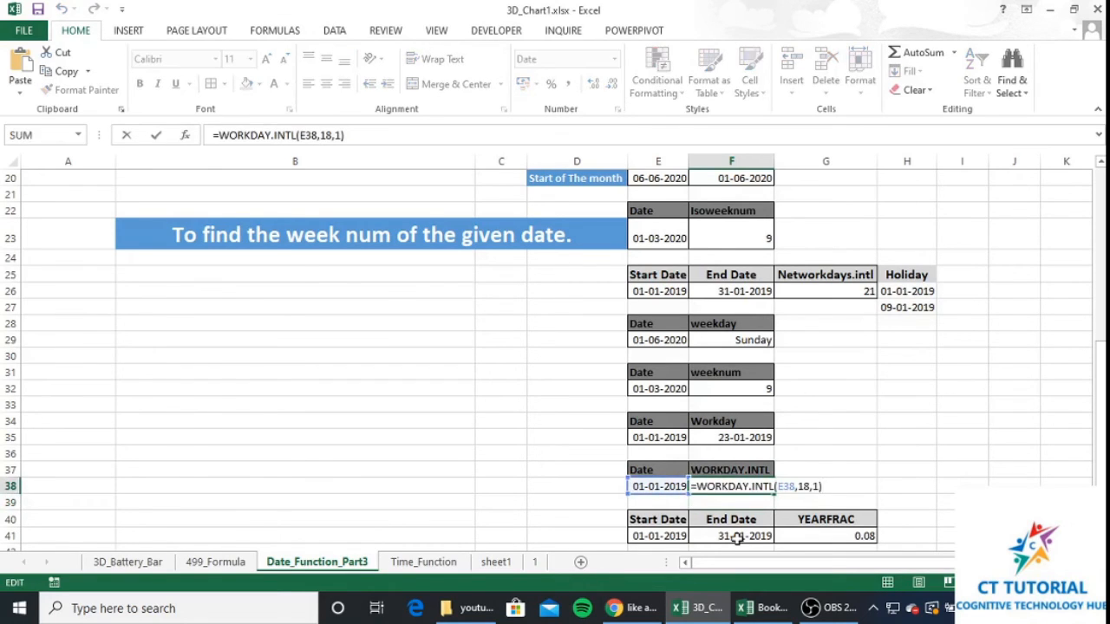
key(Left)
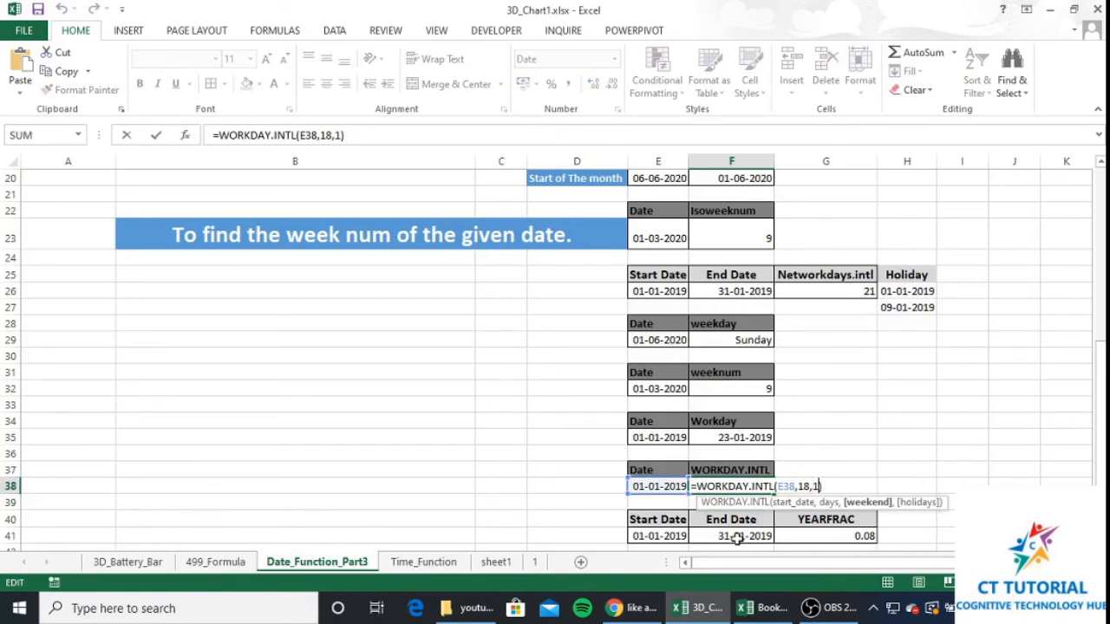
text(,)
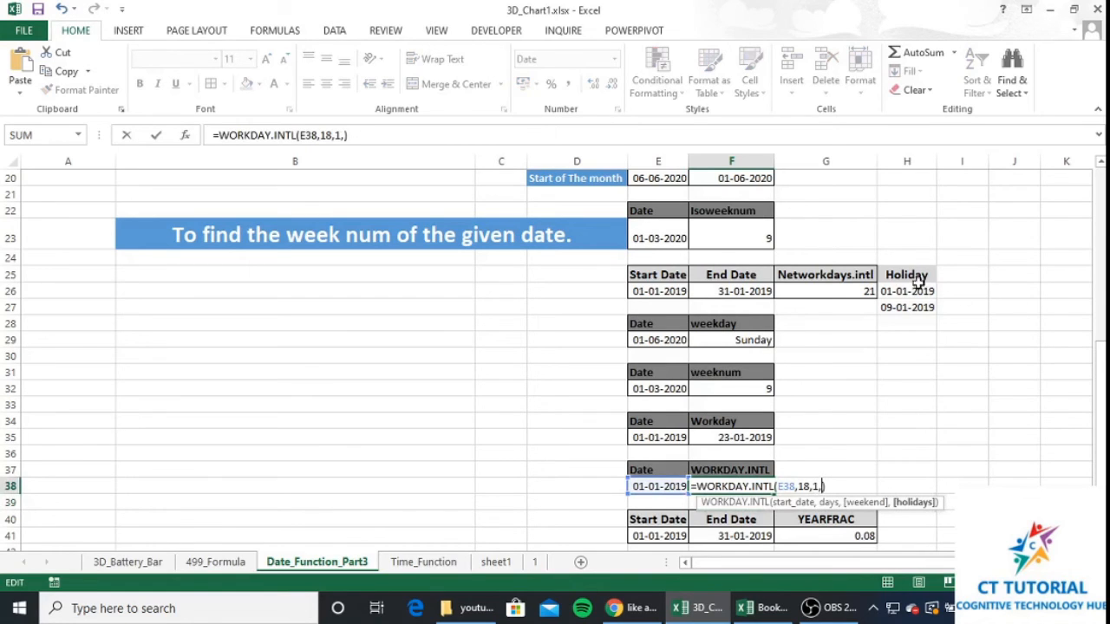
drag(906, 291, 907, 307)
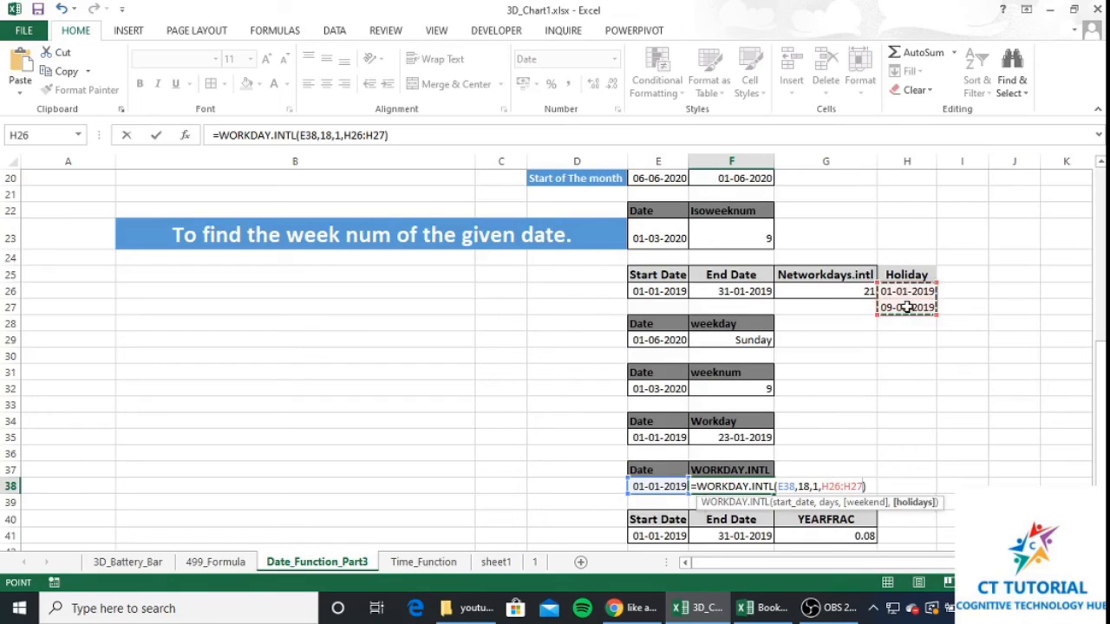
text())
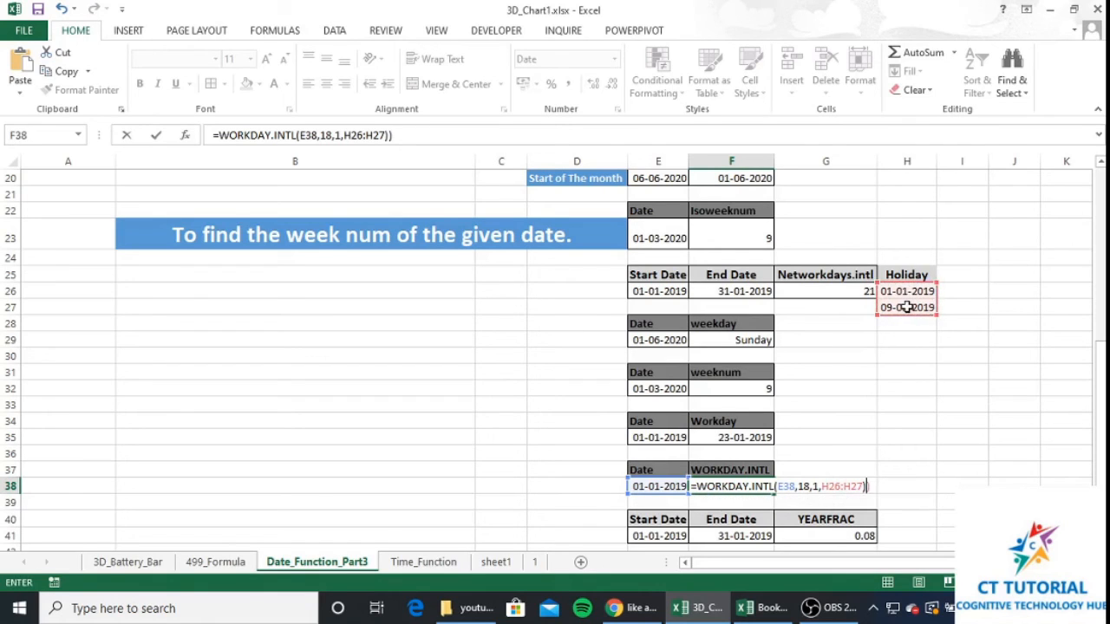
key(BackSpace)
key(ctrl+Return)
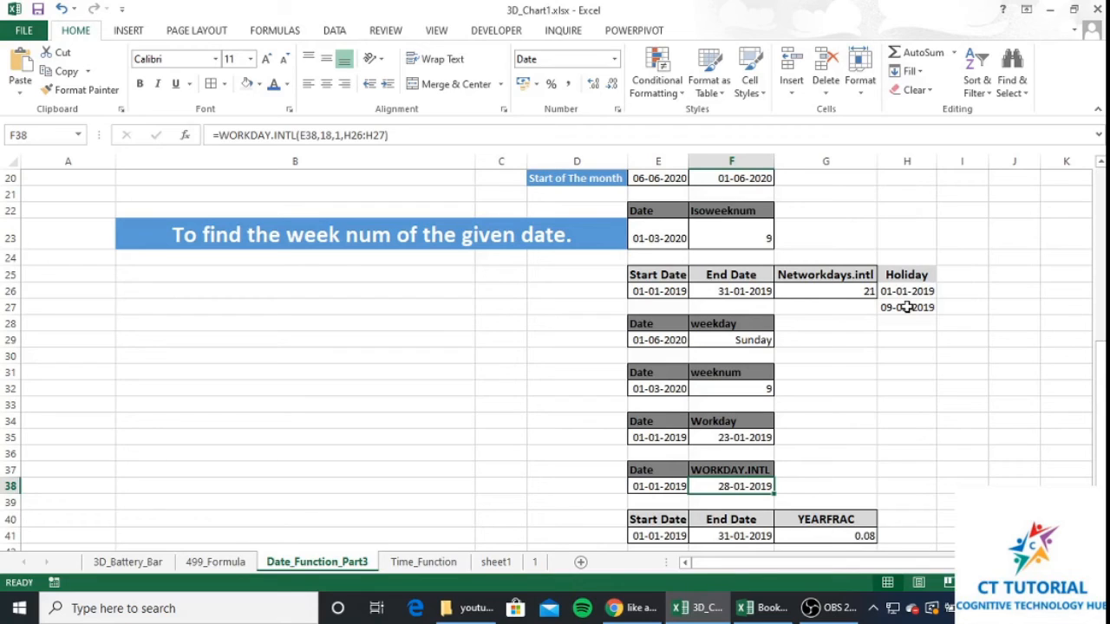
Step: Examine the YEARFRAC formula in G41 together with its start date and end date cells
key(Down)
key(Down)
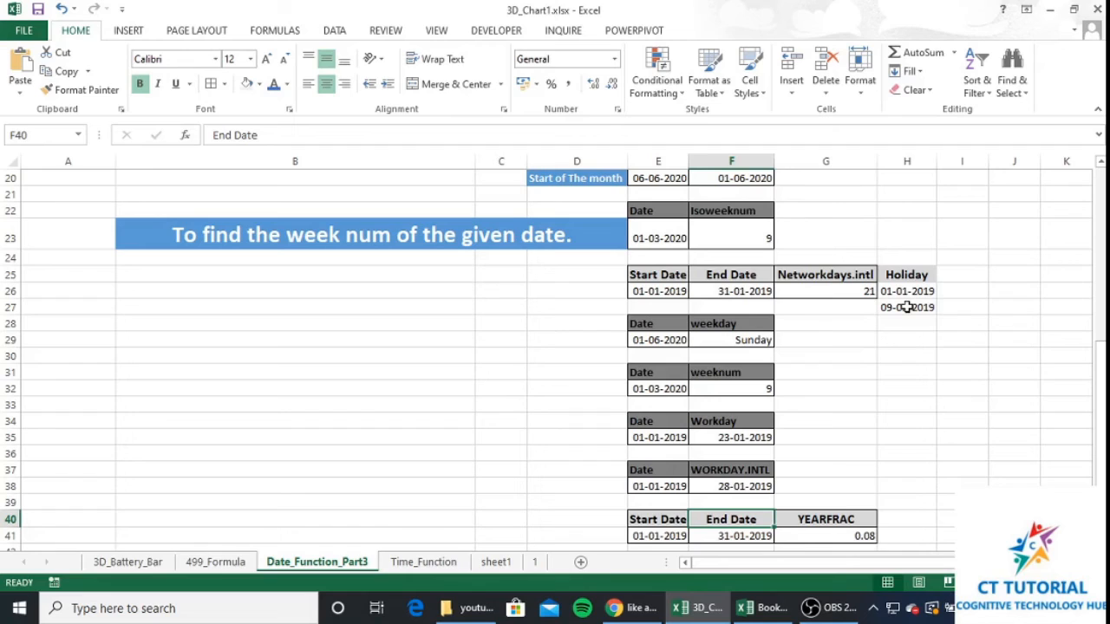
key(Down)
key(Right)
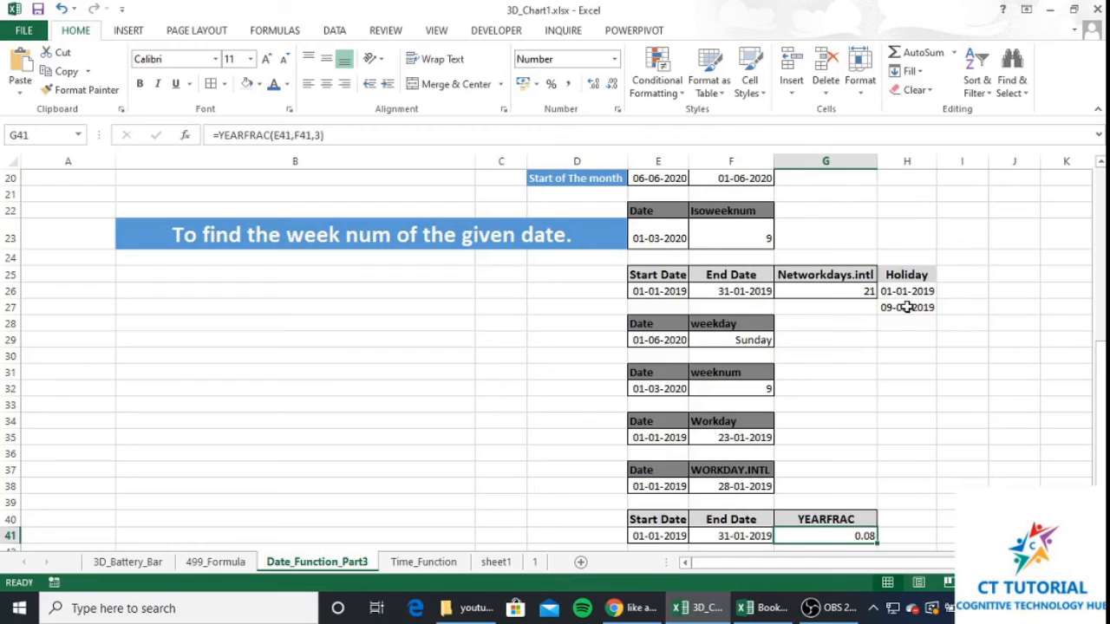
key(Left)
key(Left)
key(Right)
key(Right)
Step: Set the YEARFRAC end date in F41 to 06/06/2019 and select the formula cell G41
key(Left)
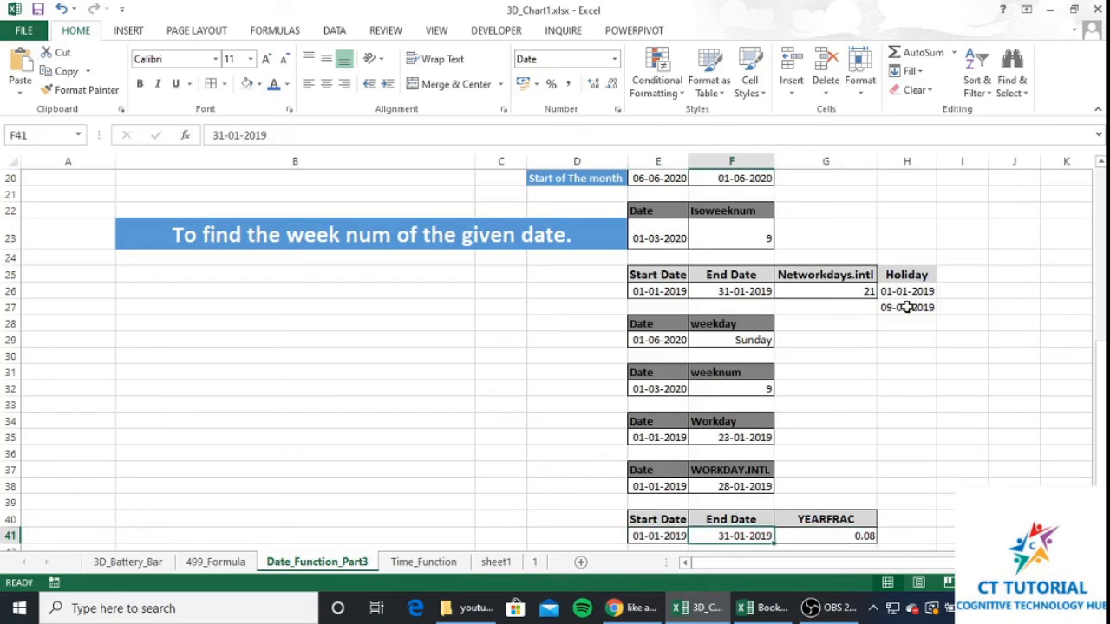
text(06/)
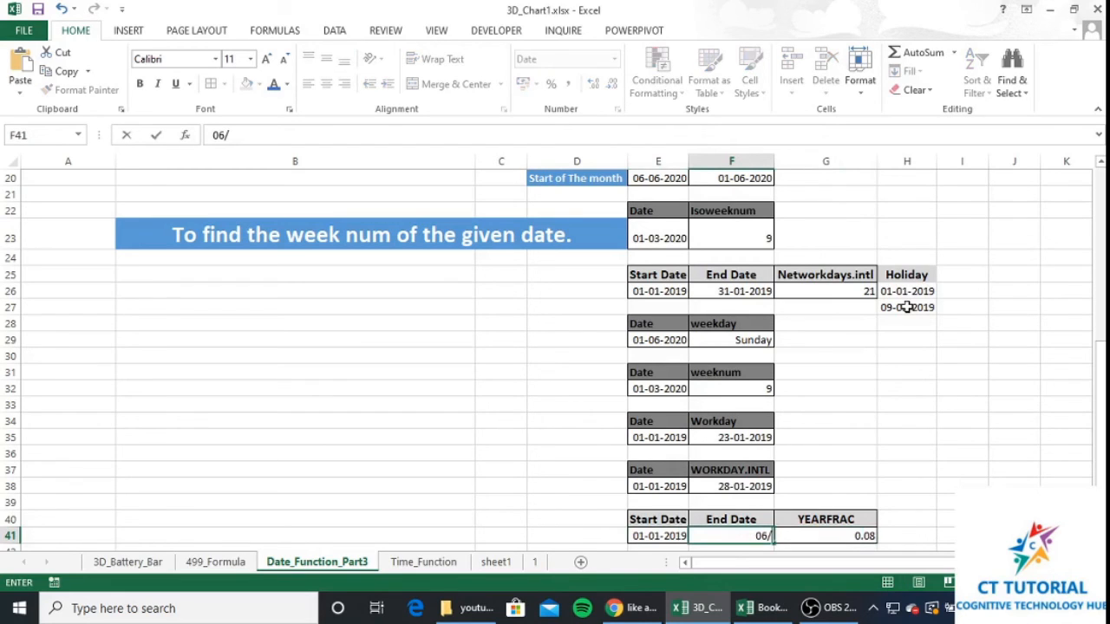
text(06/)
text(2019)
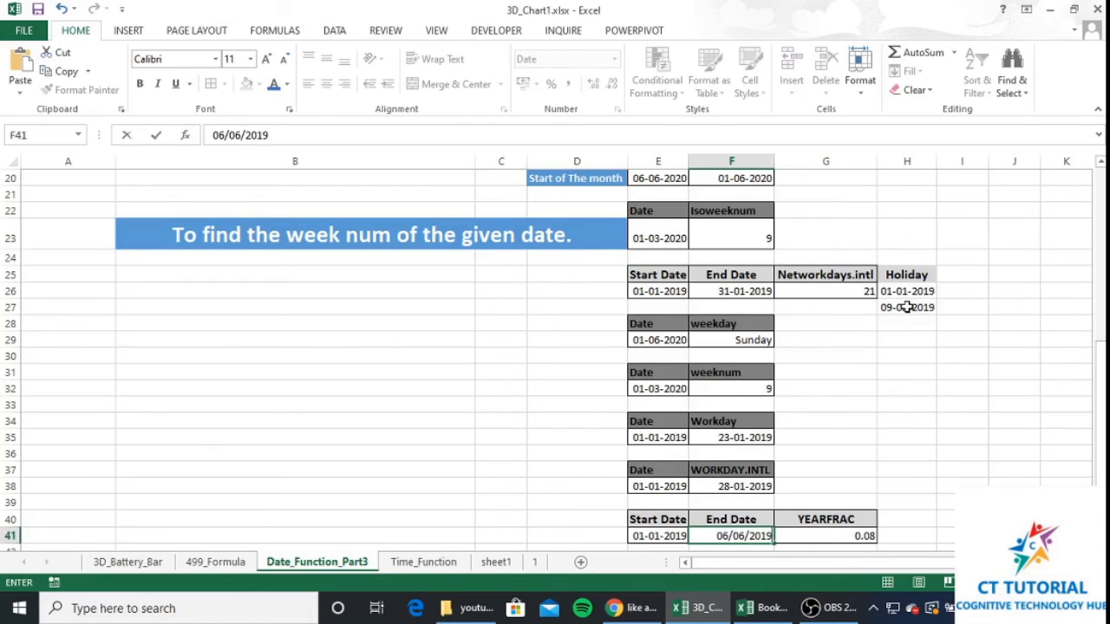
key(Return)
key(Up)
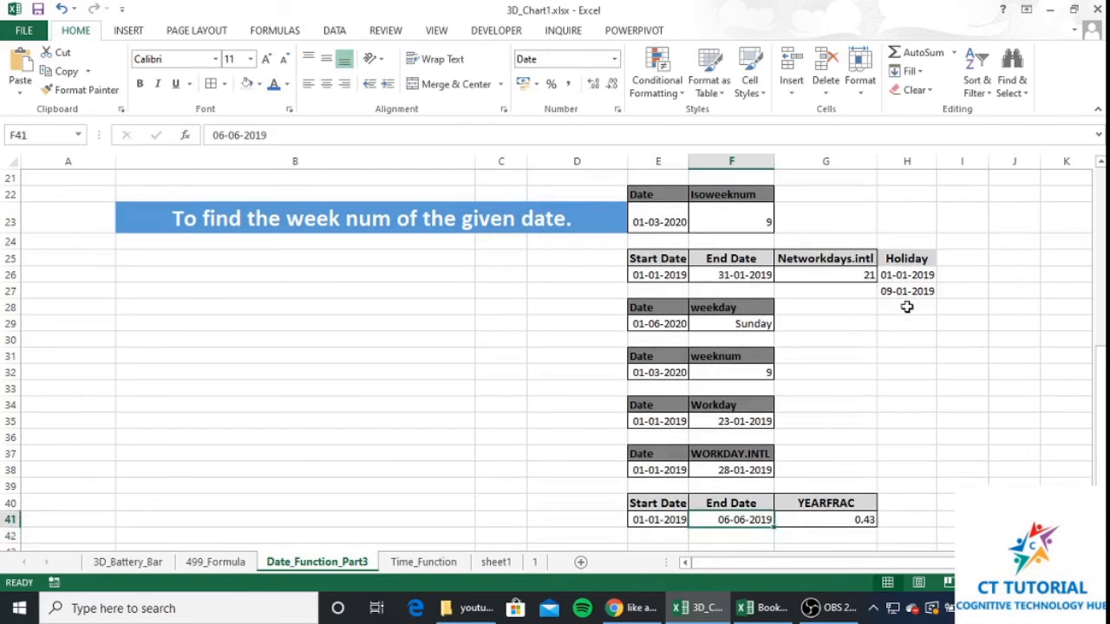
key(Right)
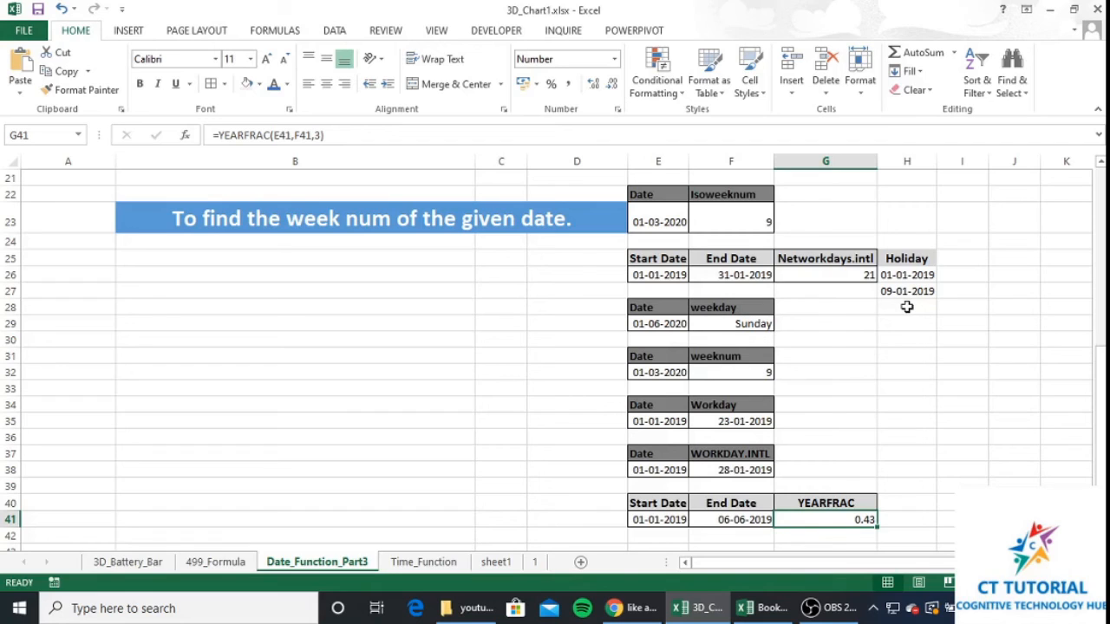
Step: Set the YEARFRAC end date in F41 to 30/06/2020
key(Left)
text(3)
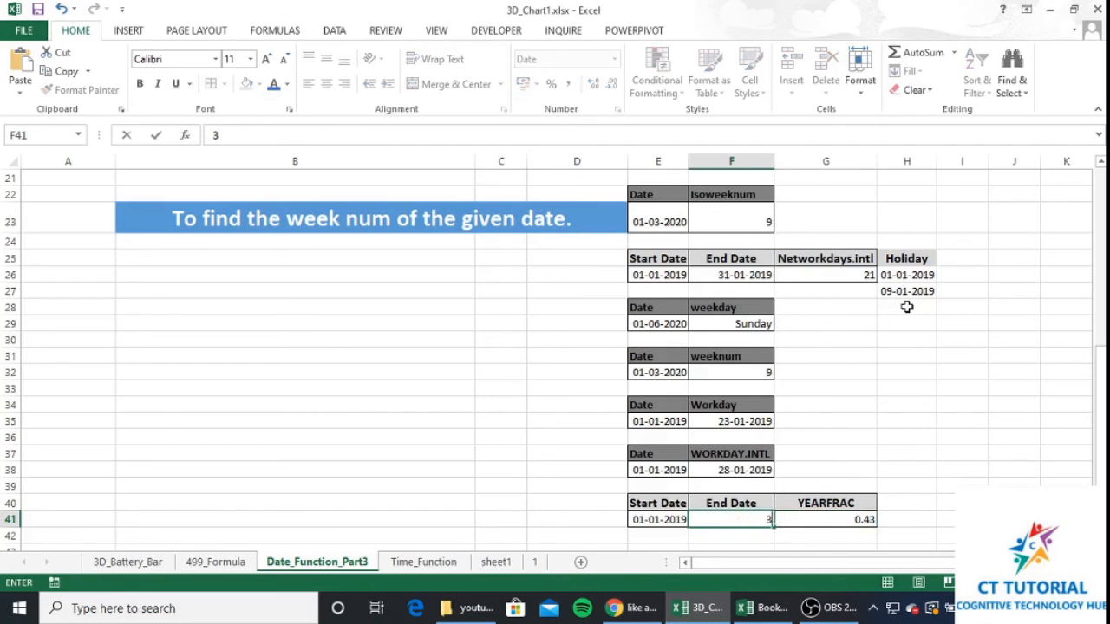
text(1/06)
key(BackSpace)
key(BackSpace)
key(BackSpace)
key(BackSpace)
text(0/06)
text(/2020)
key(Return)
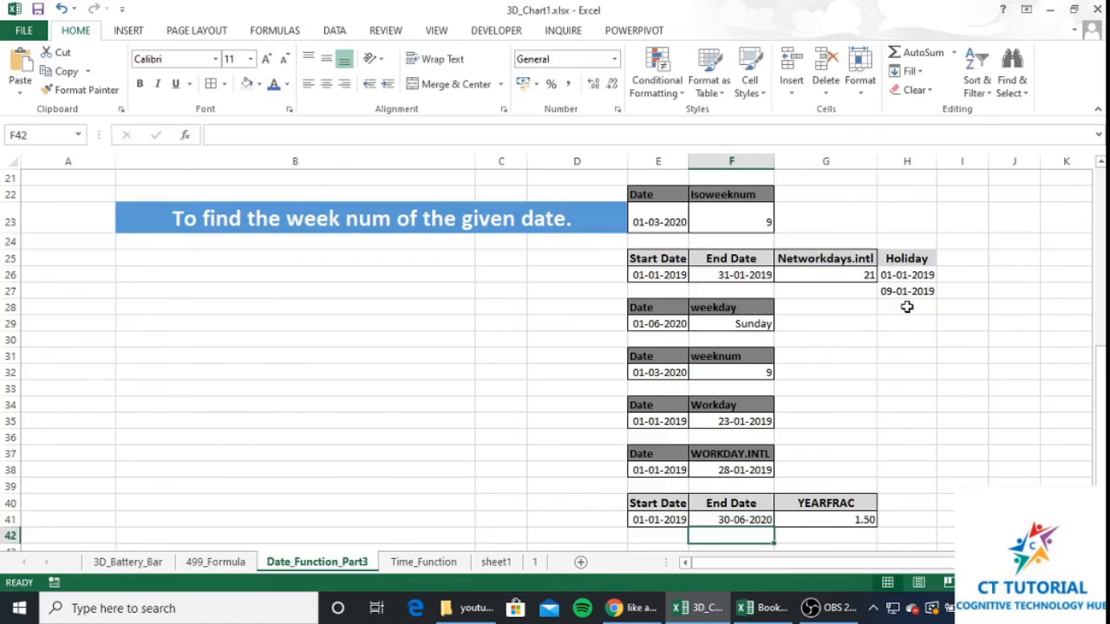
Step: Change the year of the end date in F41 to 2019 and select the YEARFRAC result in G41
key(Up)
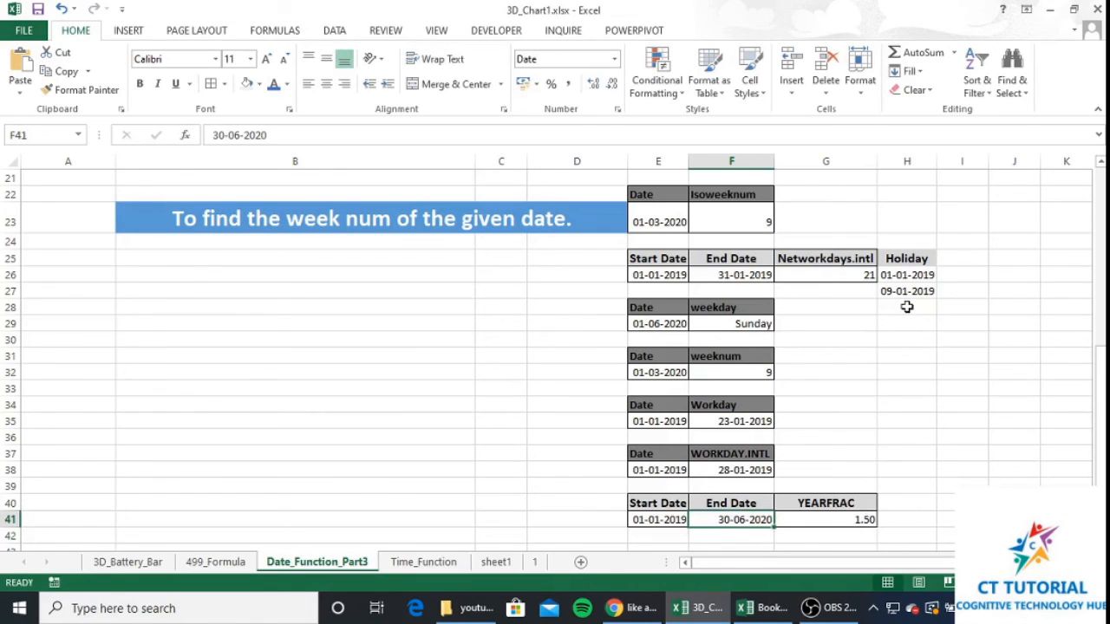
key(F2)
key(BackSpace)
key(BackSpace)
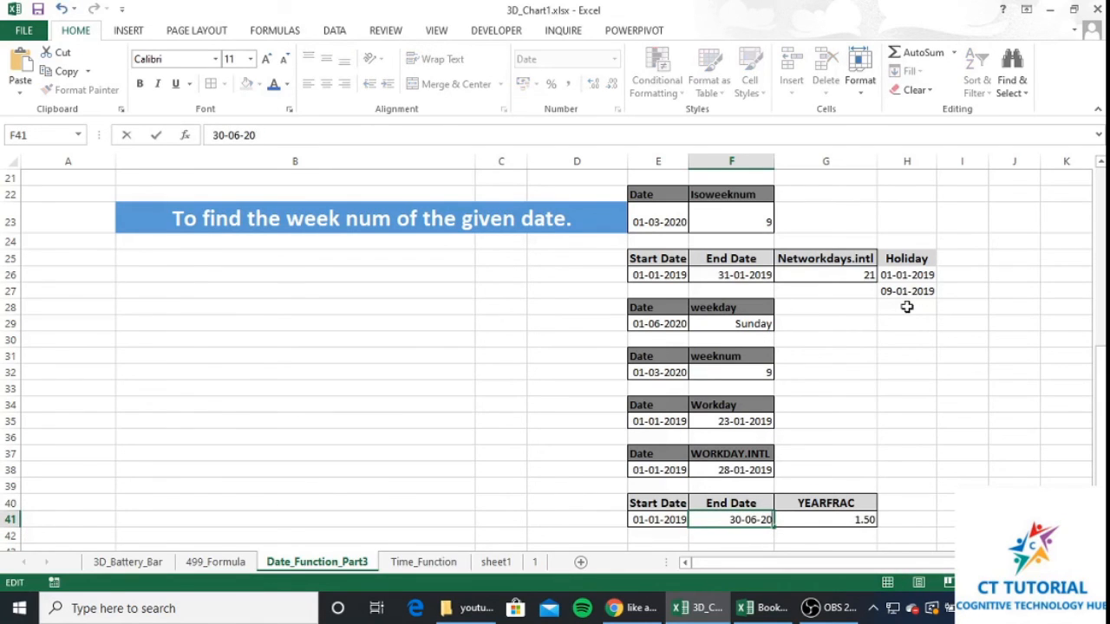
text(19)
key(Return)
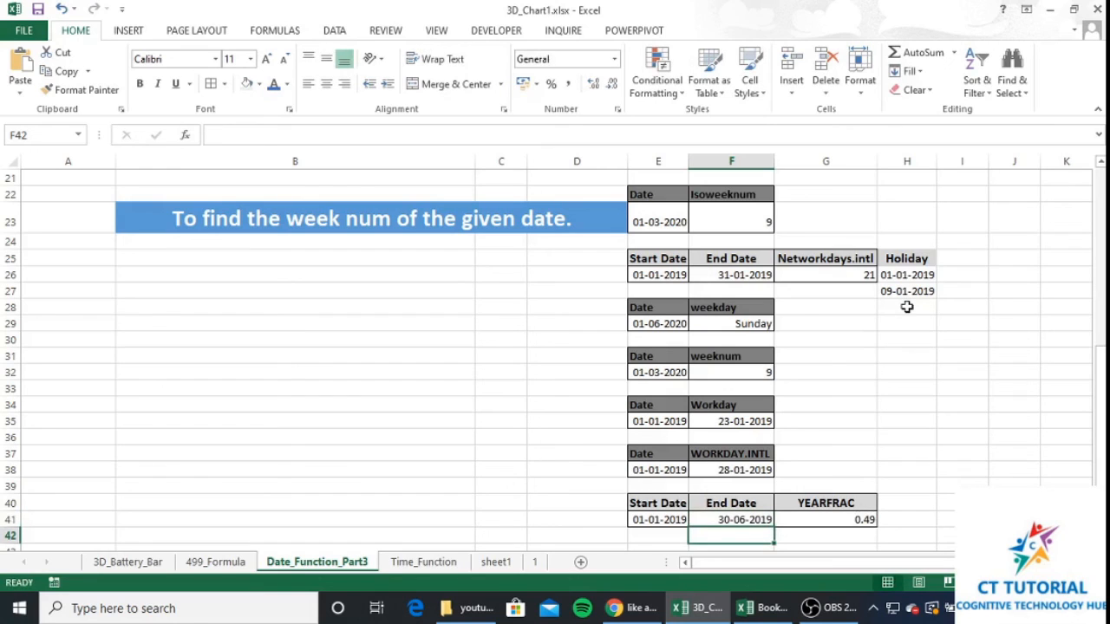
key(Up)
key(Right)
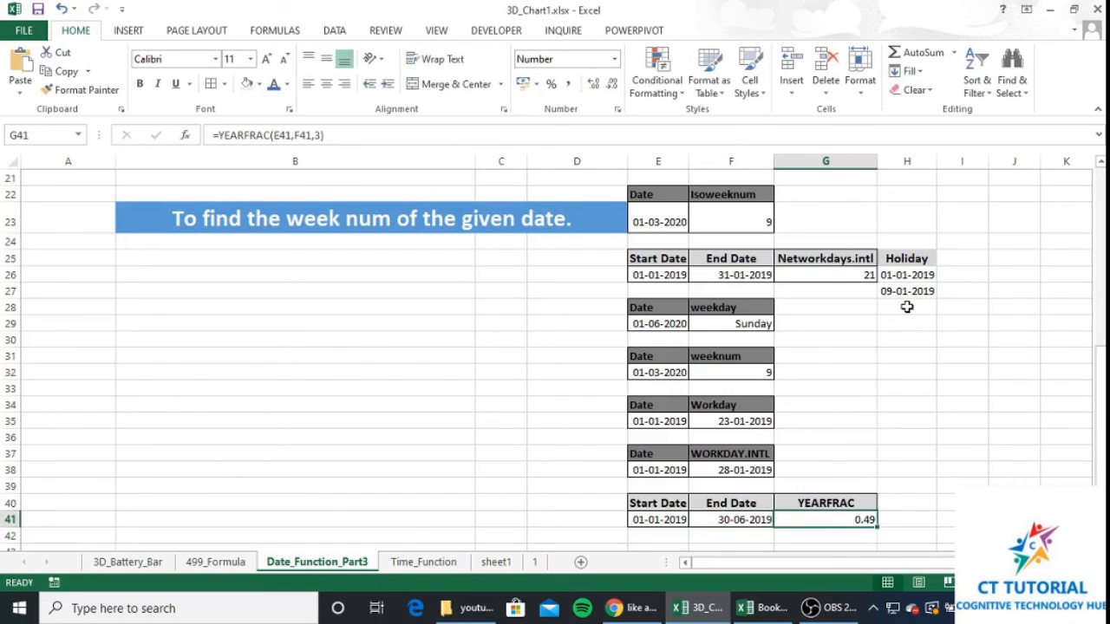
Step: Set the YEARFRAC end date in F41 to 01/07/2019 and select G41
key(Left)
text(01)
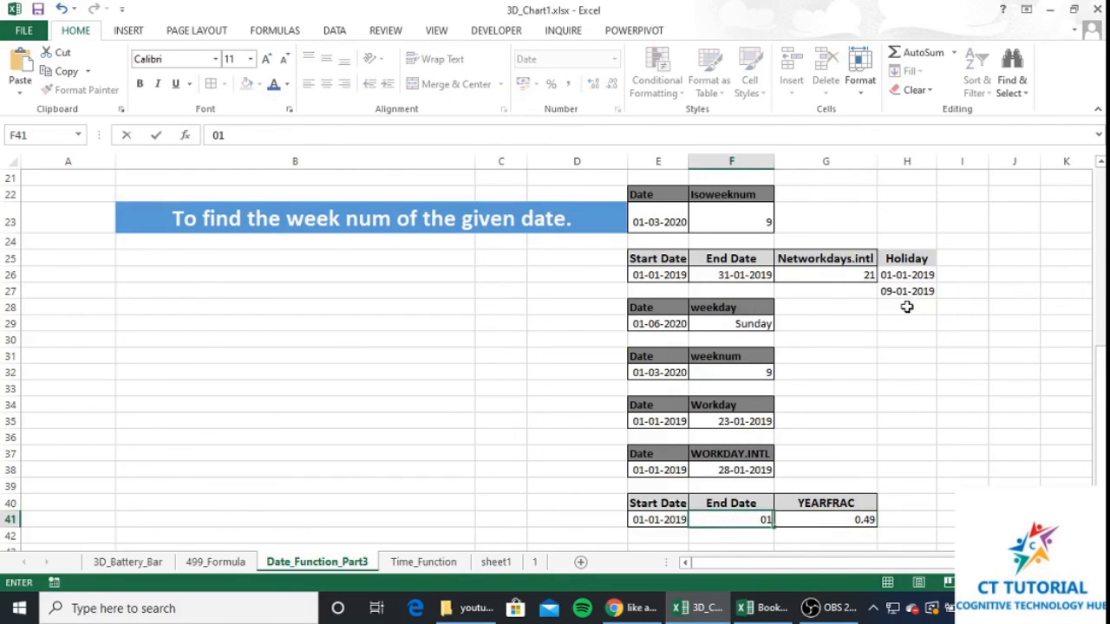
text(/07/2019)
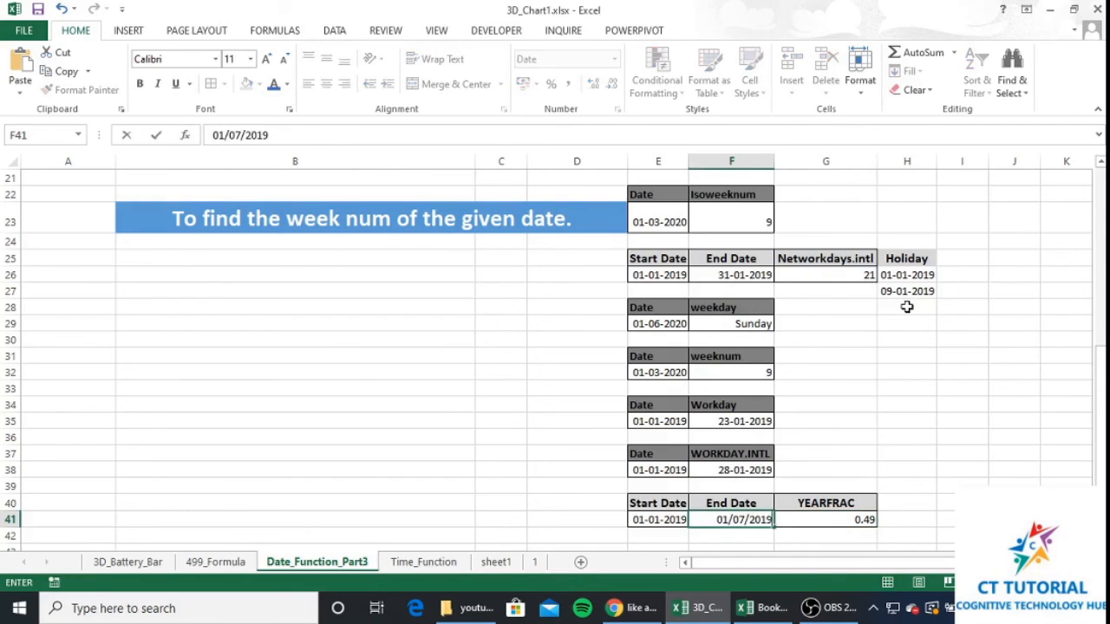
key(Return)
key(Up)
key(Right)
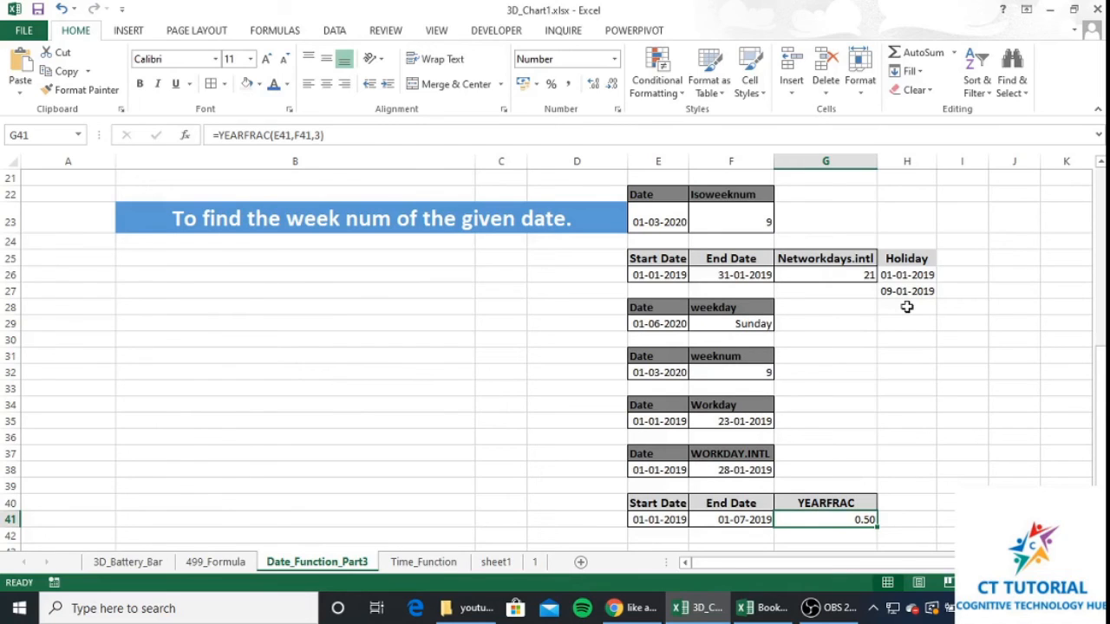
Step: Set the YEARFRAC end date in F41 to 31/01/2019
key(Left)
key(Left)
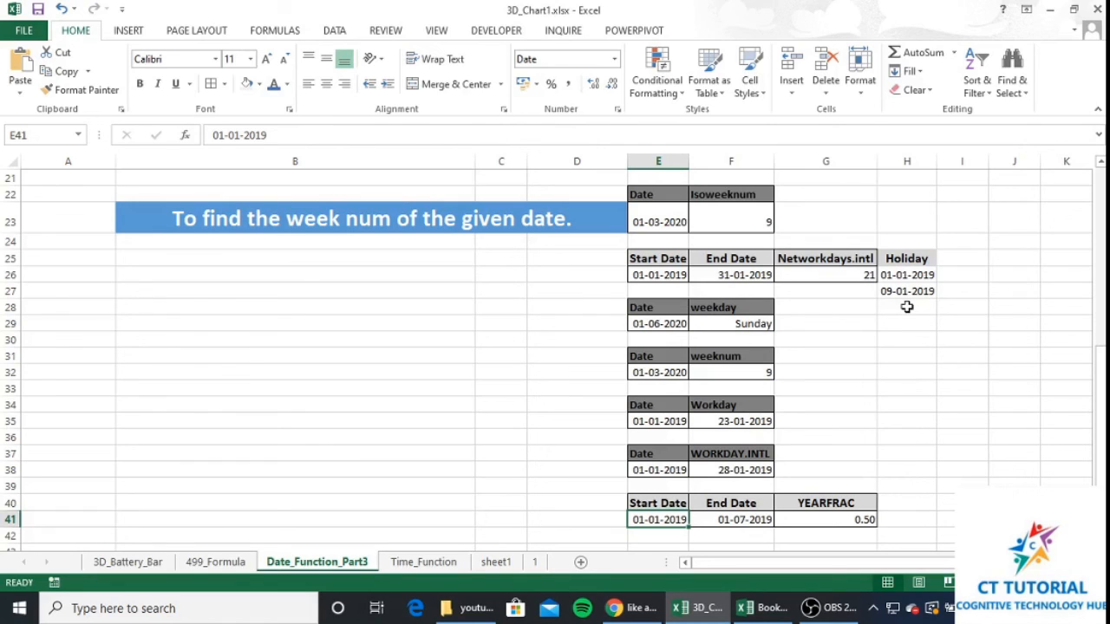
key(Right)
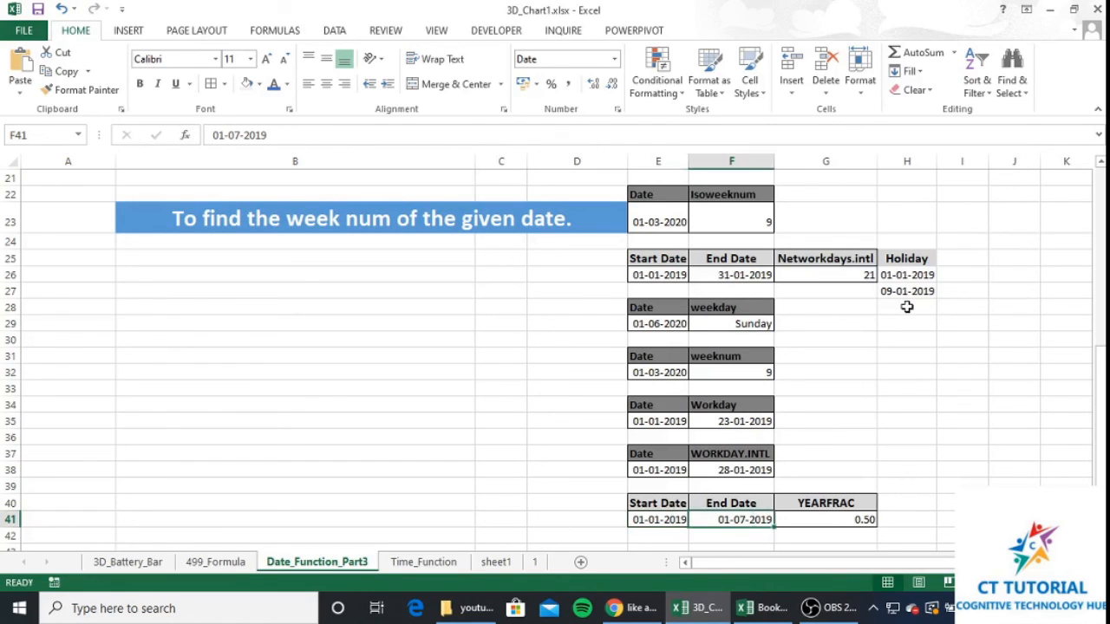
key(Left)
key(Left)
key(Right)
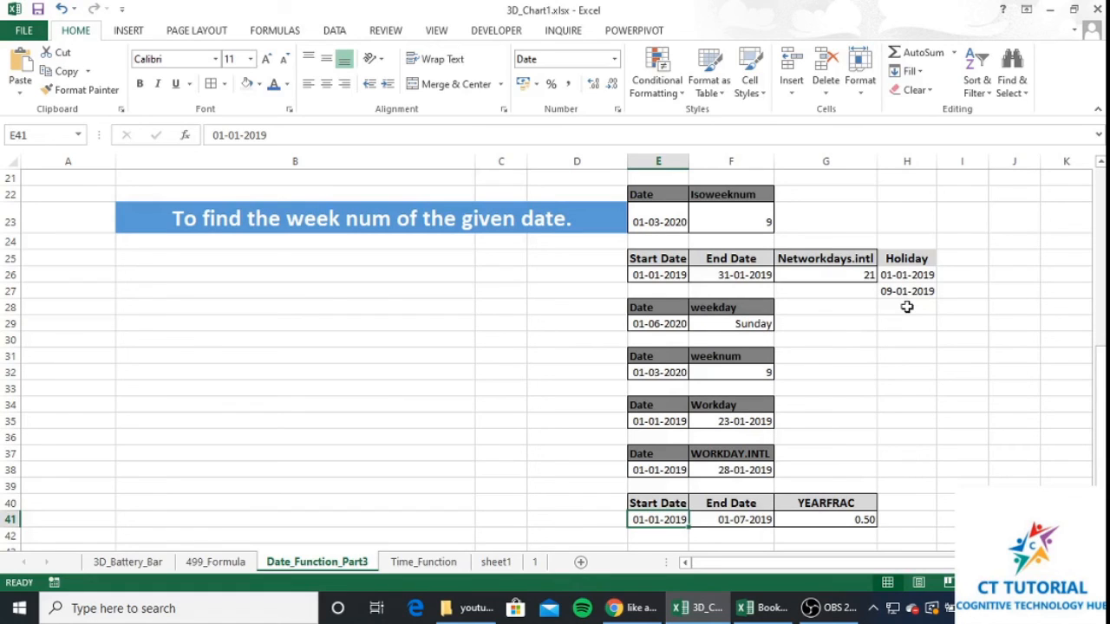
key(Right)
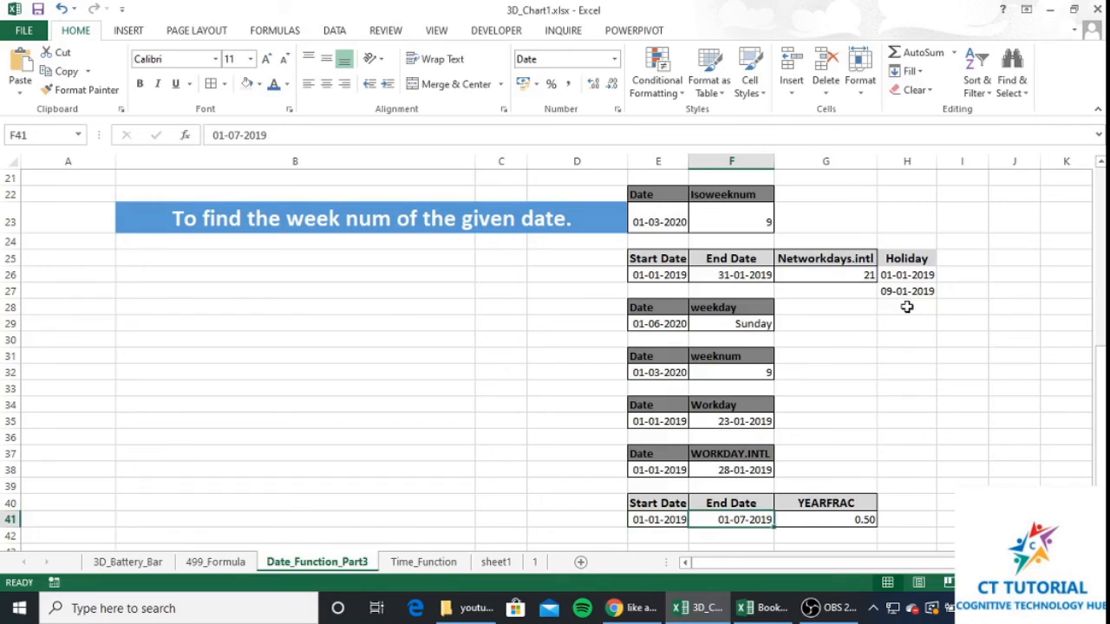
text(31/)
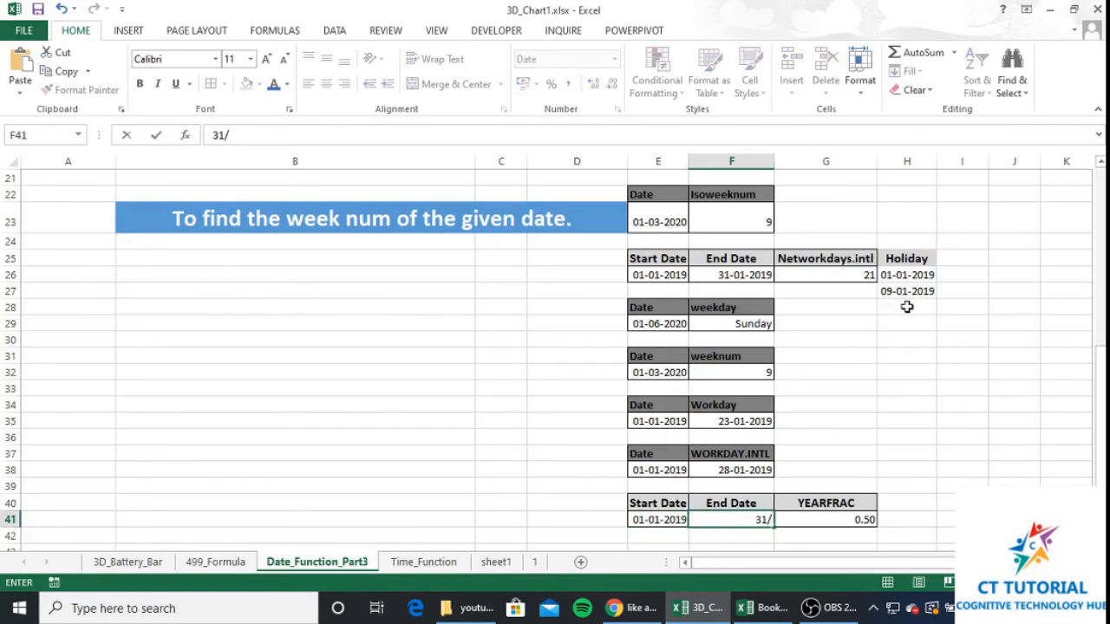
text(01/2019)
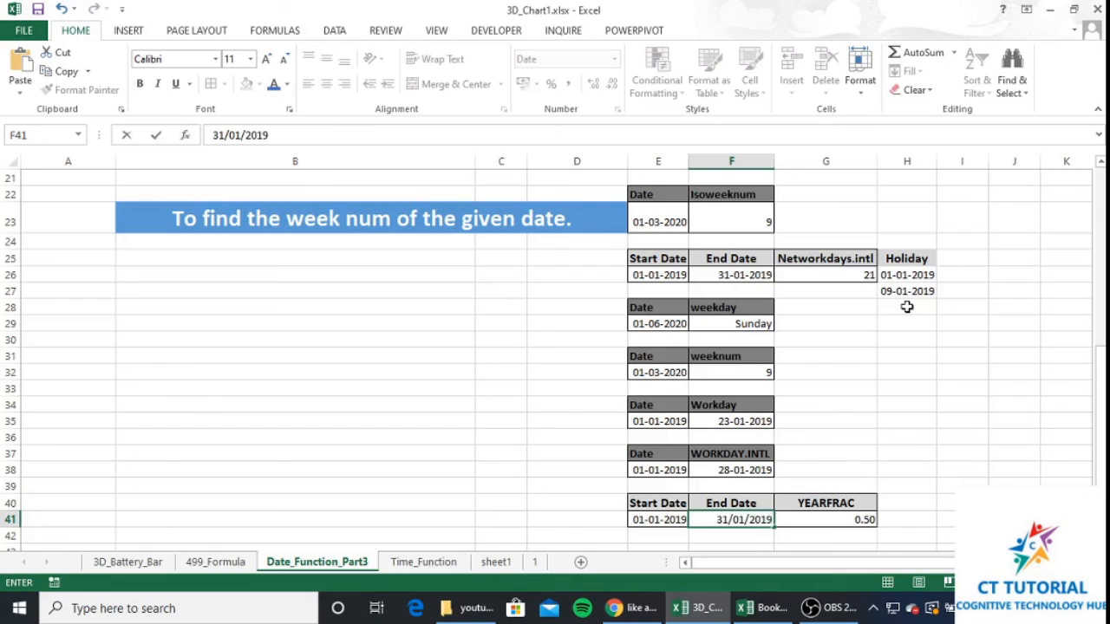
Step: Re-enter the formula in G41 as =YEARFRAC(E41,F41,3), using the start date, end date and basis 3
key(Right)
text(=)
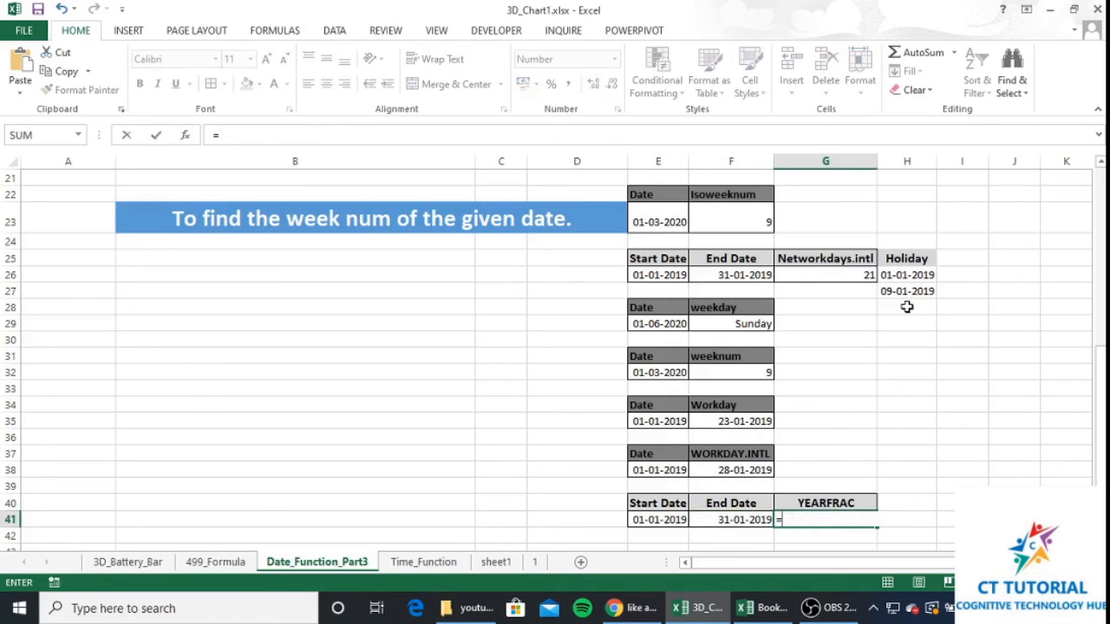
text(year)
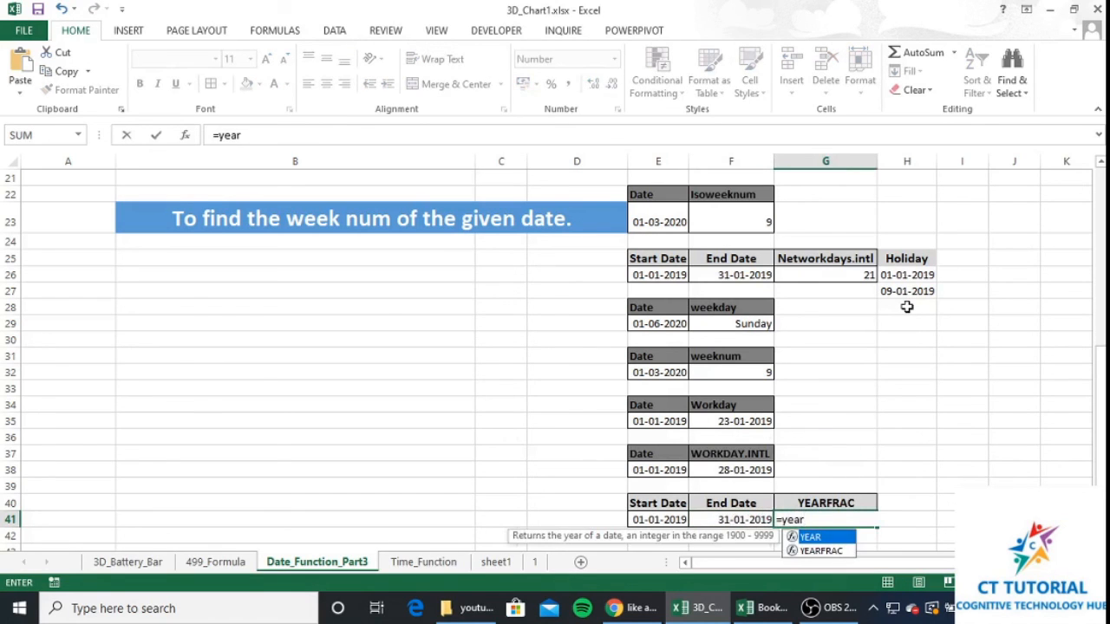
key(Down)
key(Tab)
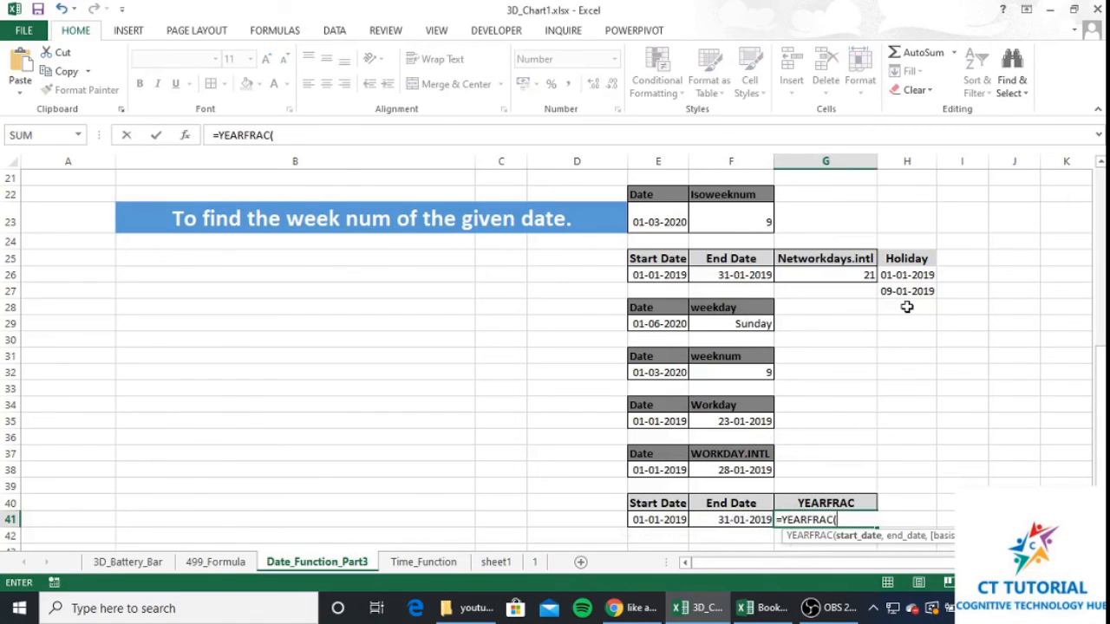
key(Left)
key(Left)
text(,)
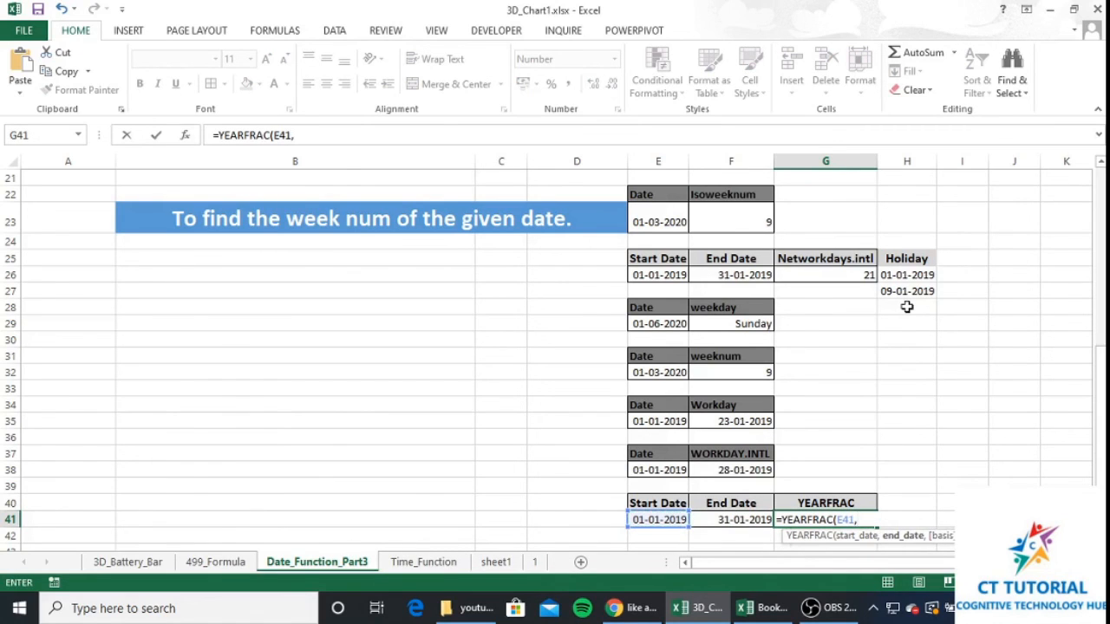
key(Left)
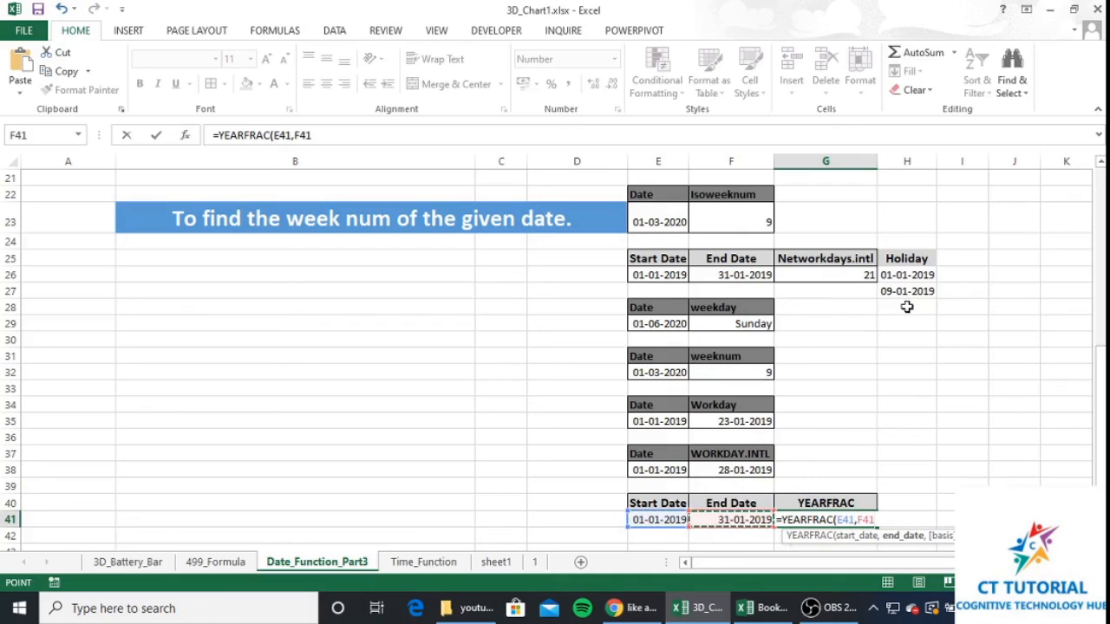
text(,)
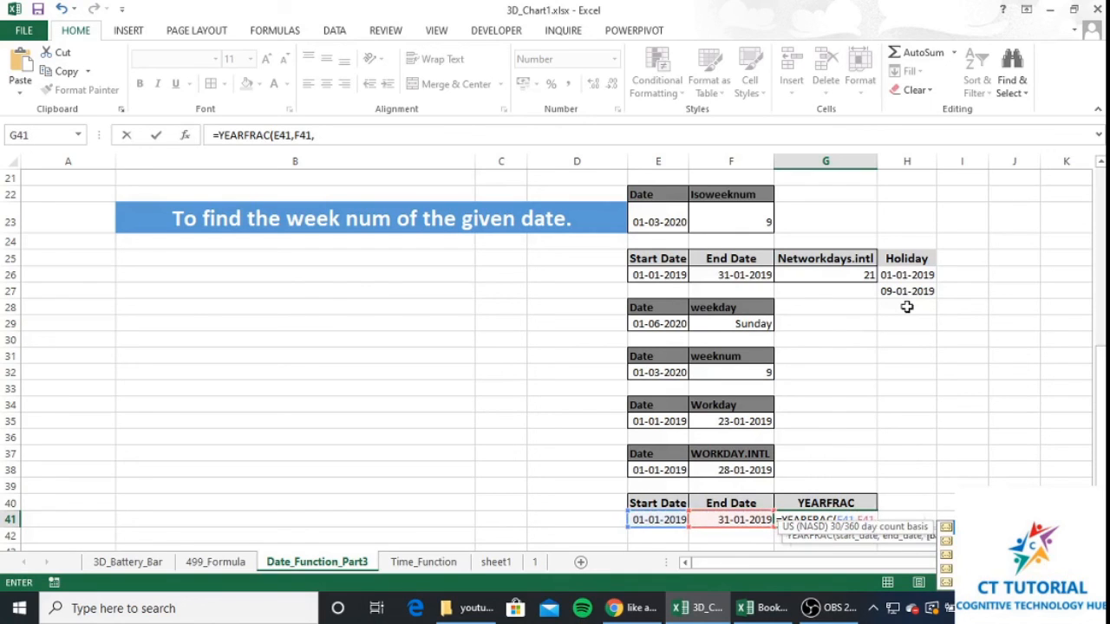
text(3))
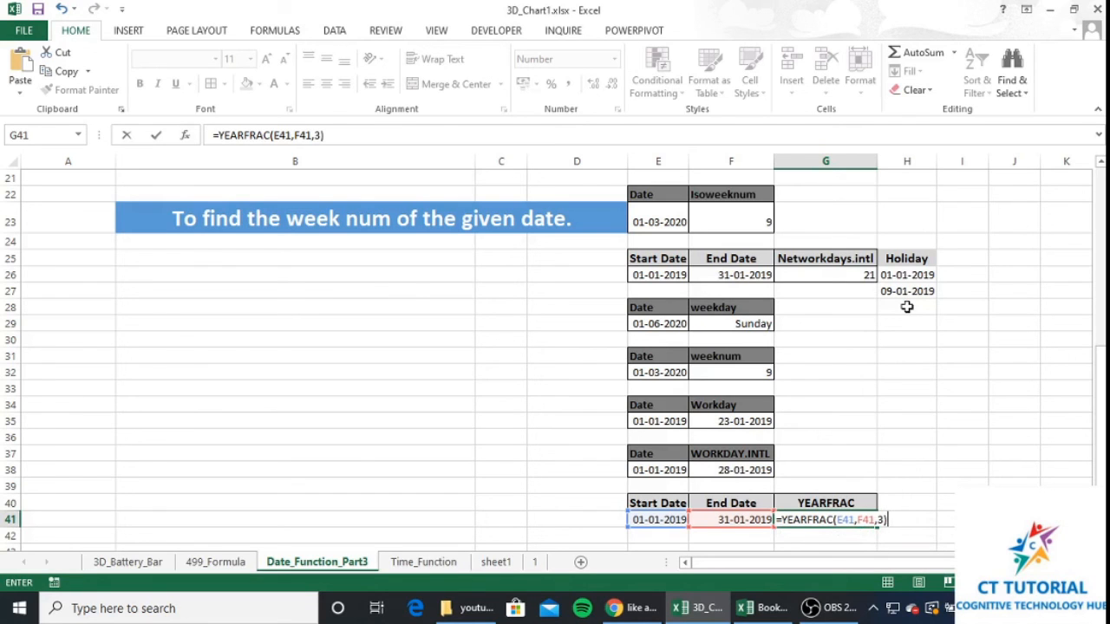
key(Return)
key(Up)
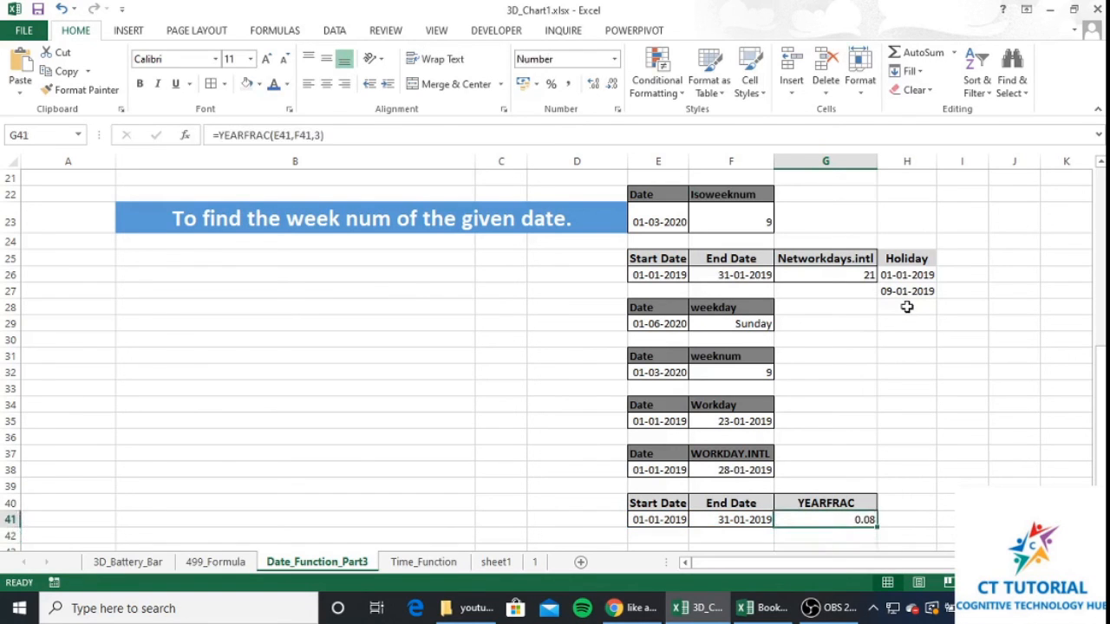
Step: Format the YEARFRAC result in G41 as a percentage with two decimal places
click(1073, 9)
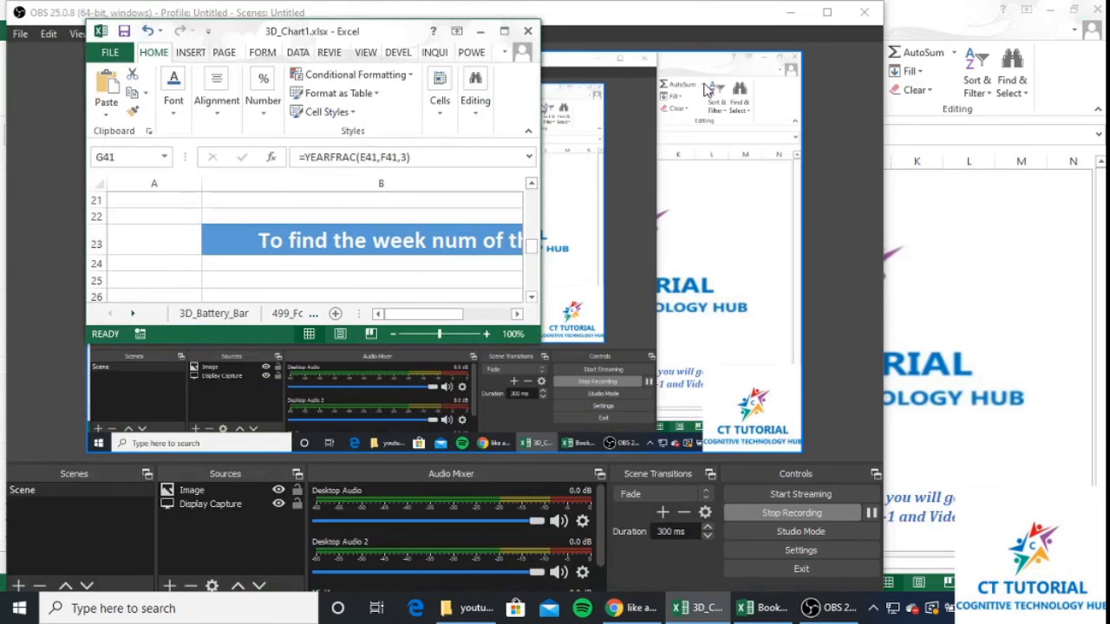
click(503, 30)
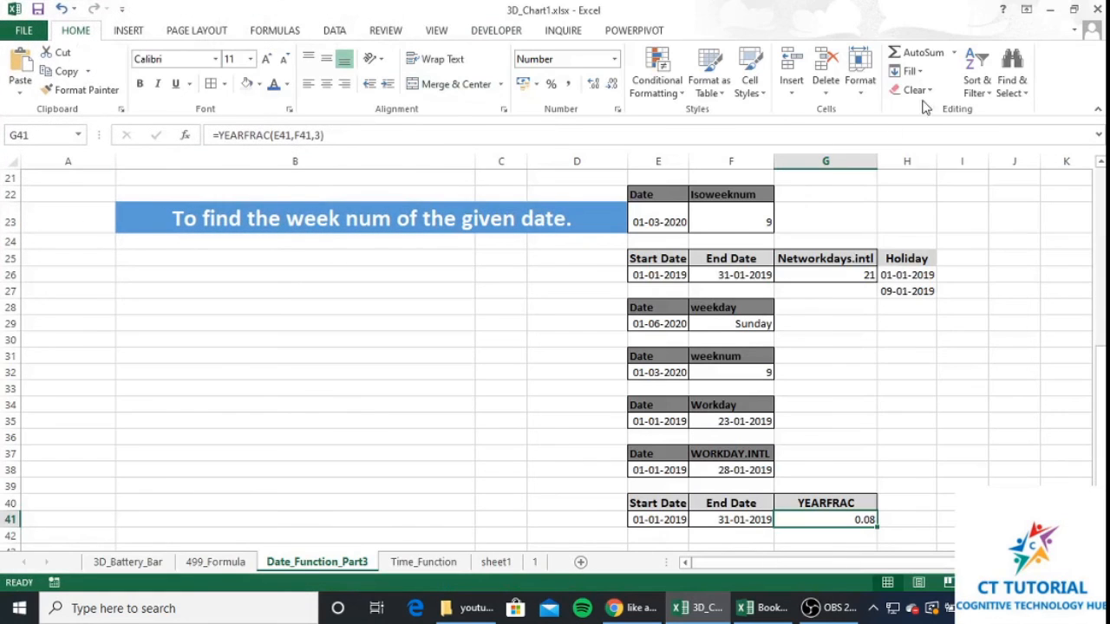
click(551, 85)
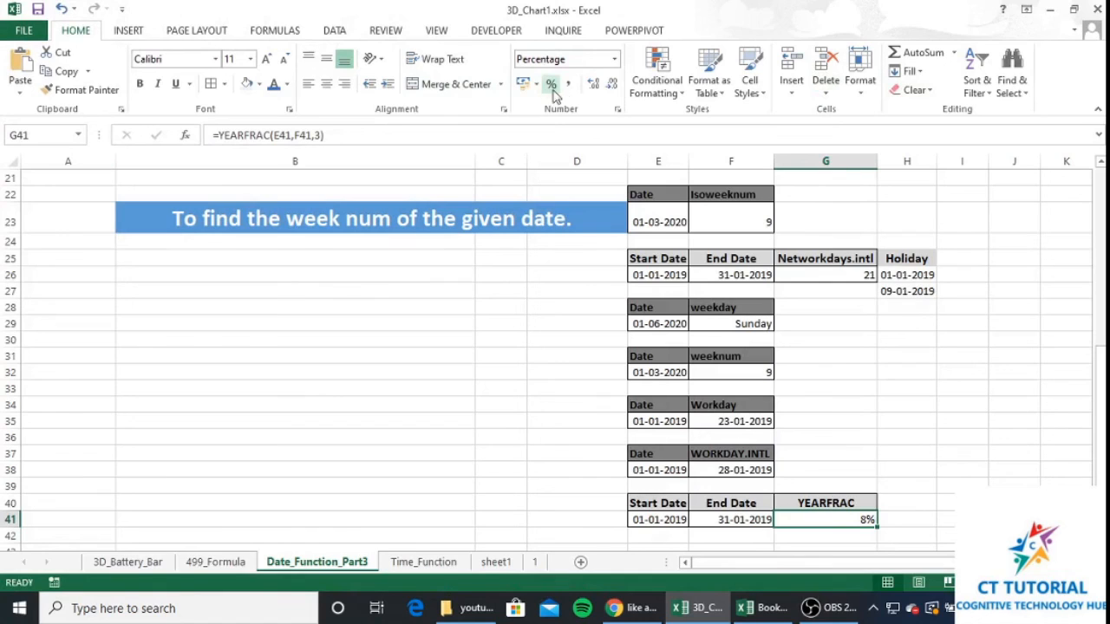
click(593, 87)
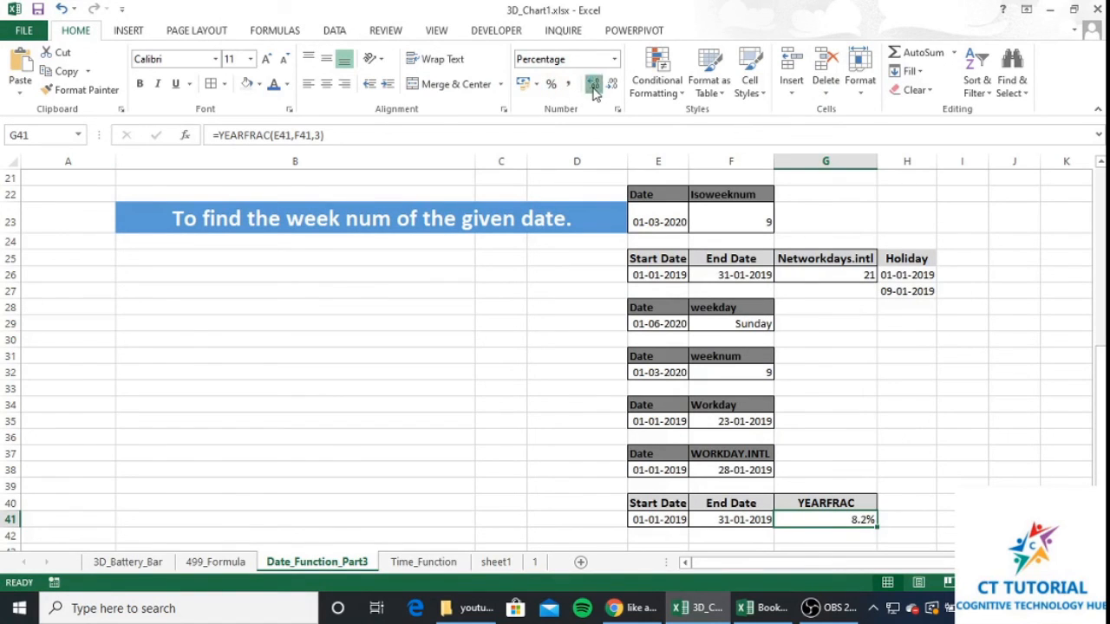
click(594, 87)
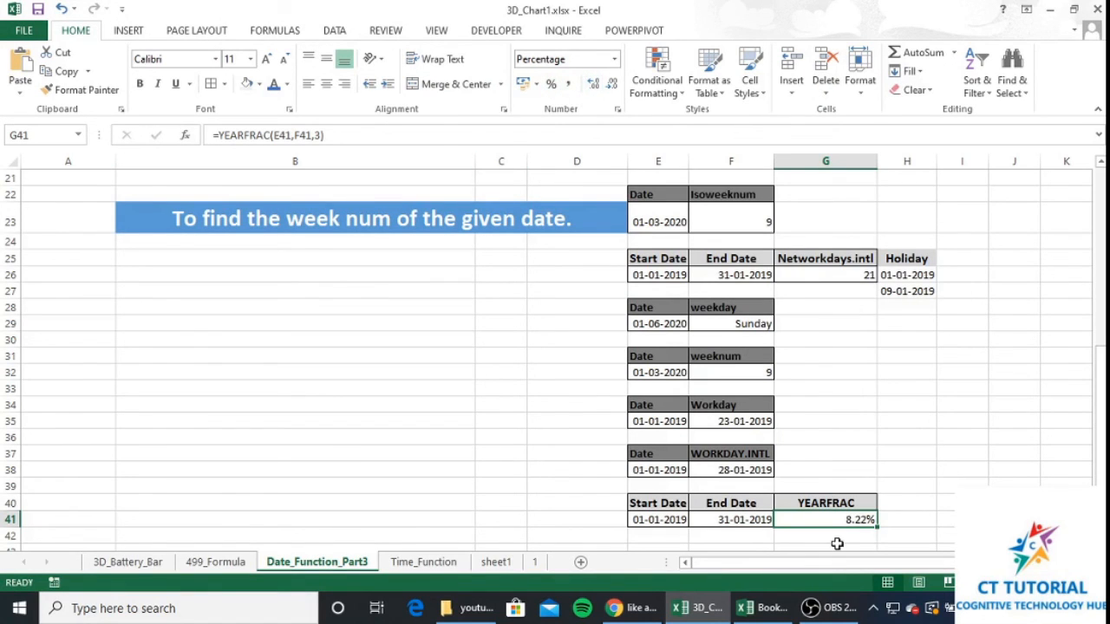
click(837, 539)
click(857, 520)
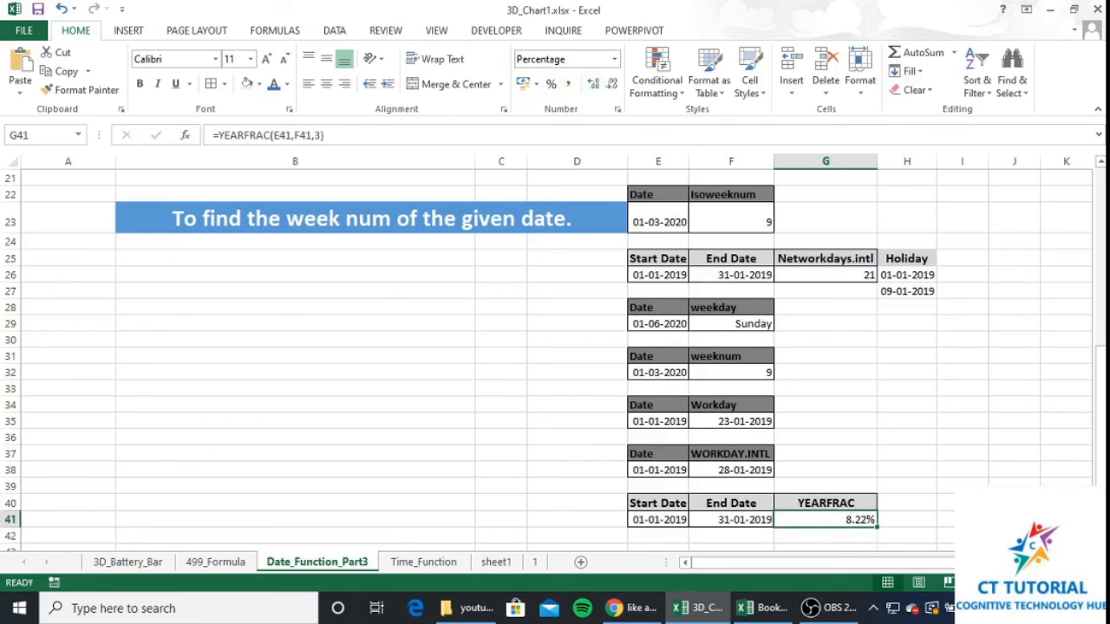